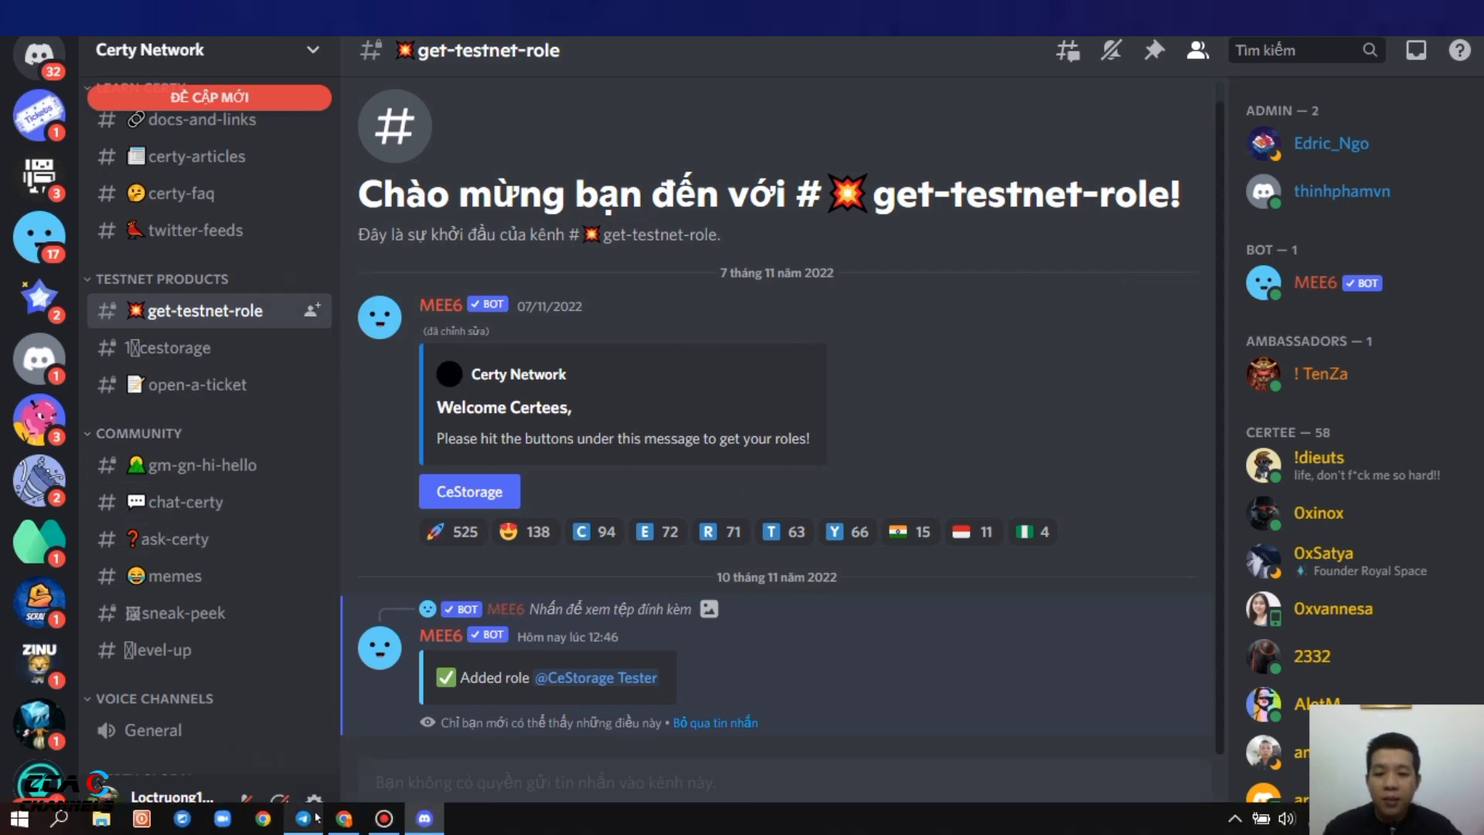
Close the Discord invite tab and scroll the Medium testnet guide back to Step 1 on creating a NEAR wallet
click(337, 822)
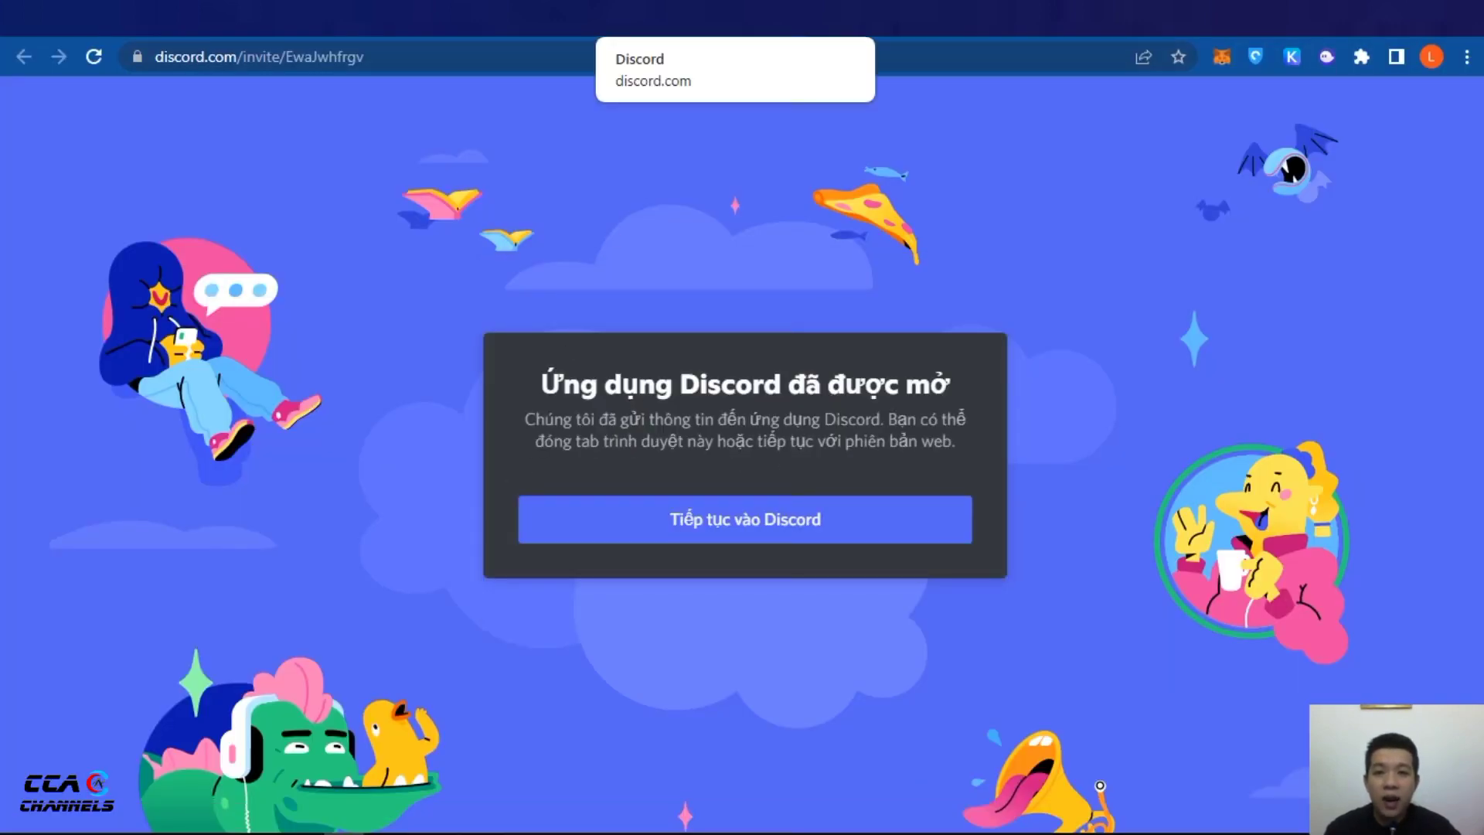
click(796, 15)
click(802, 506)
scroll(589, 320, down, 1)
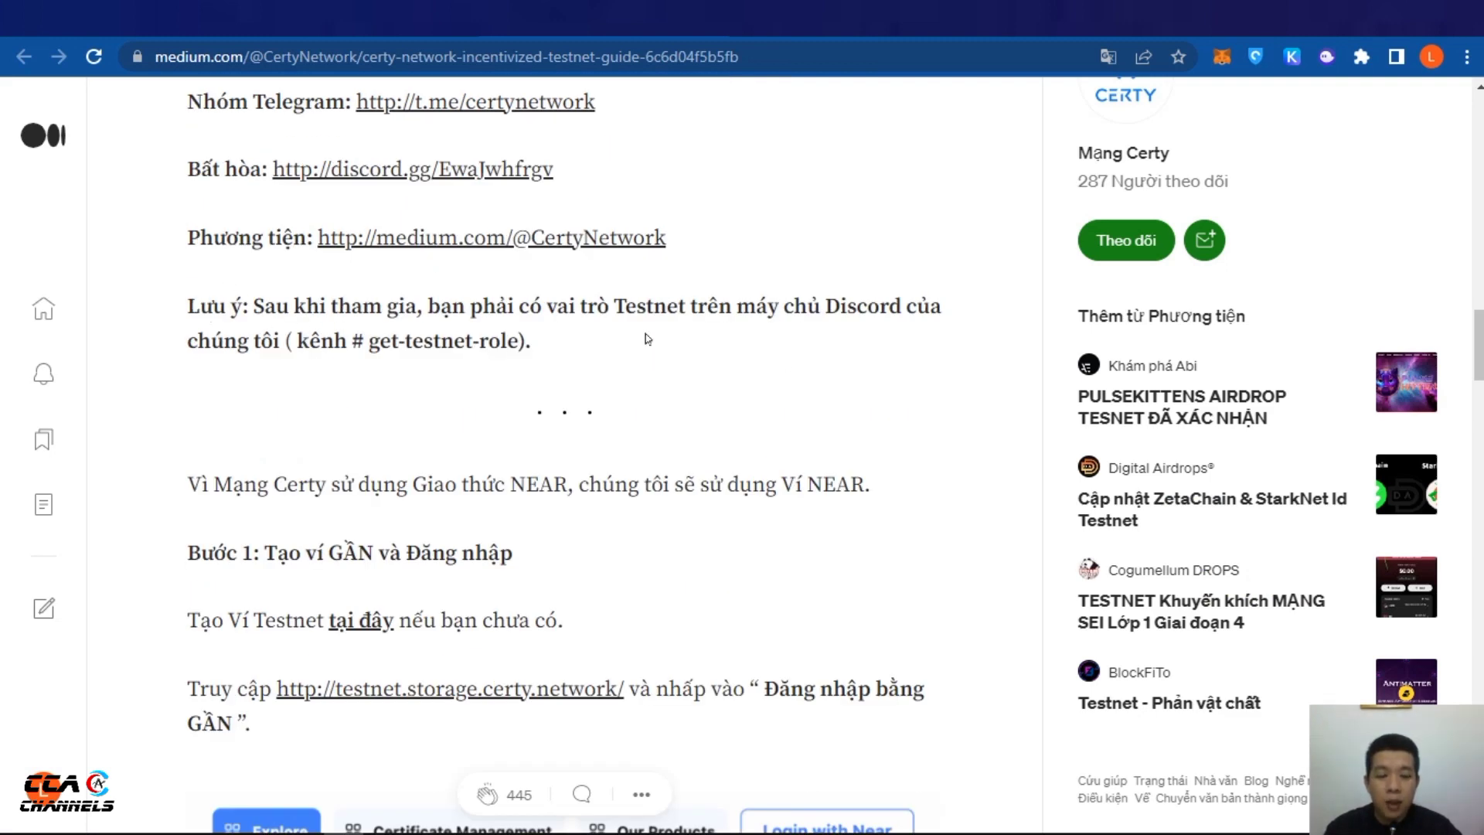
scroll(647, 338, down, 1)
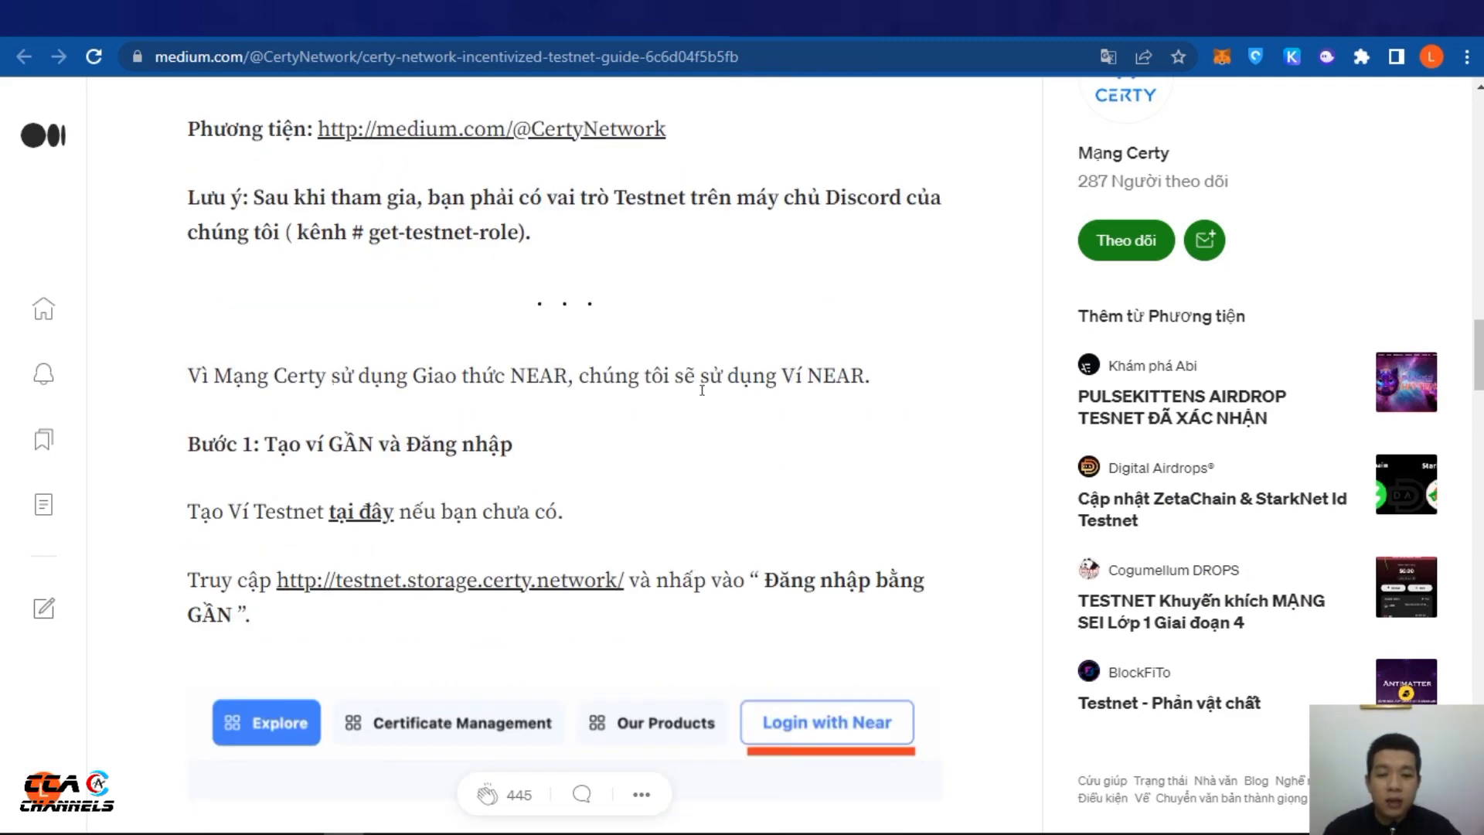
scroll(452, 376, down, 1)
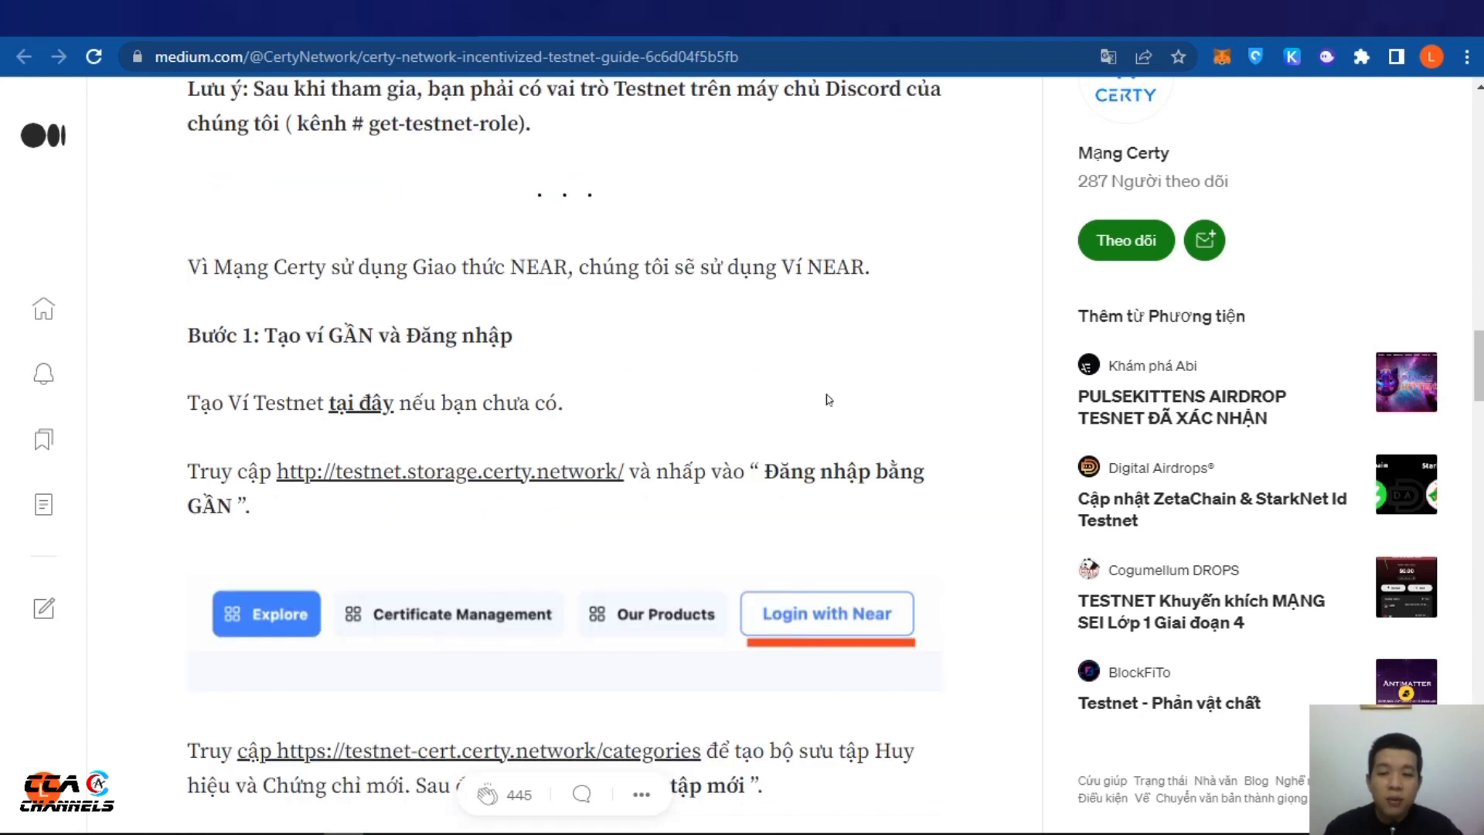
scroll(302, 367, down, 1)
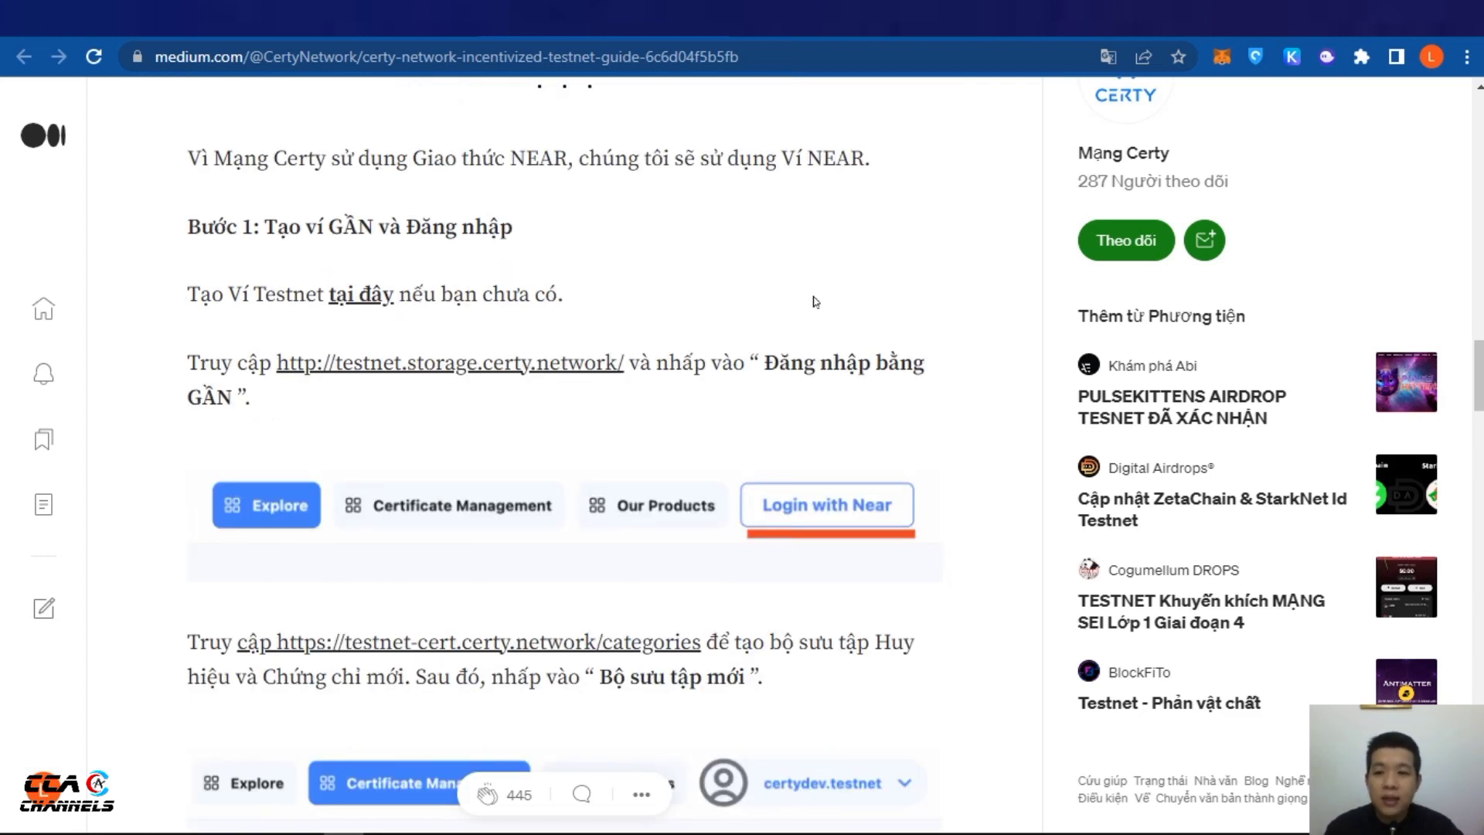
scroll(785, 306, up, 1)
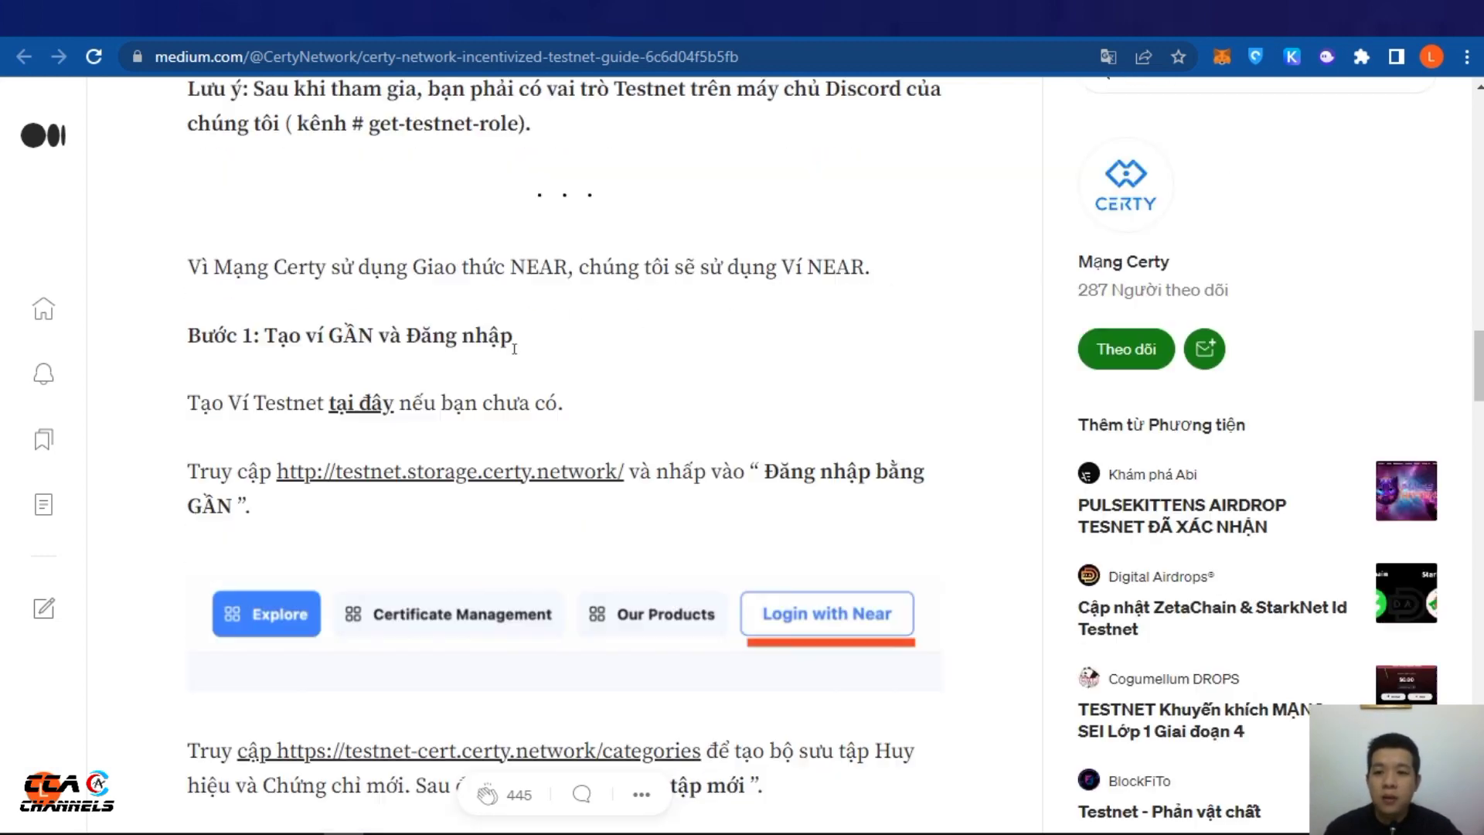
Open the NEAR testnet create-account page and enter a new account ID, adjusting it until it shows as available
click(362, 411)
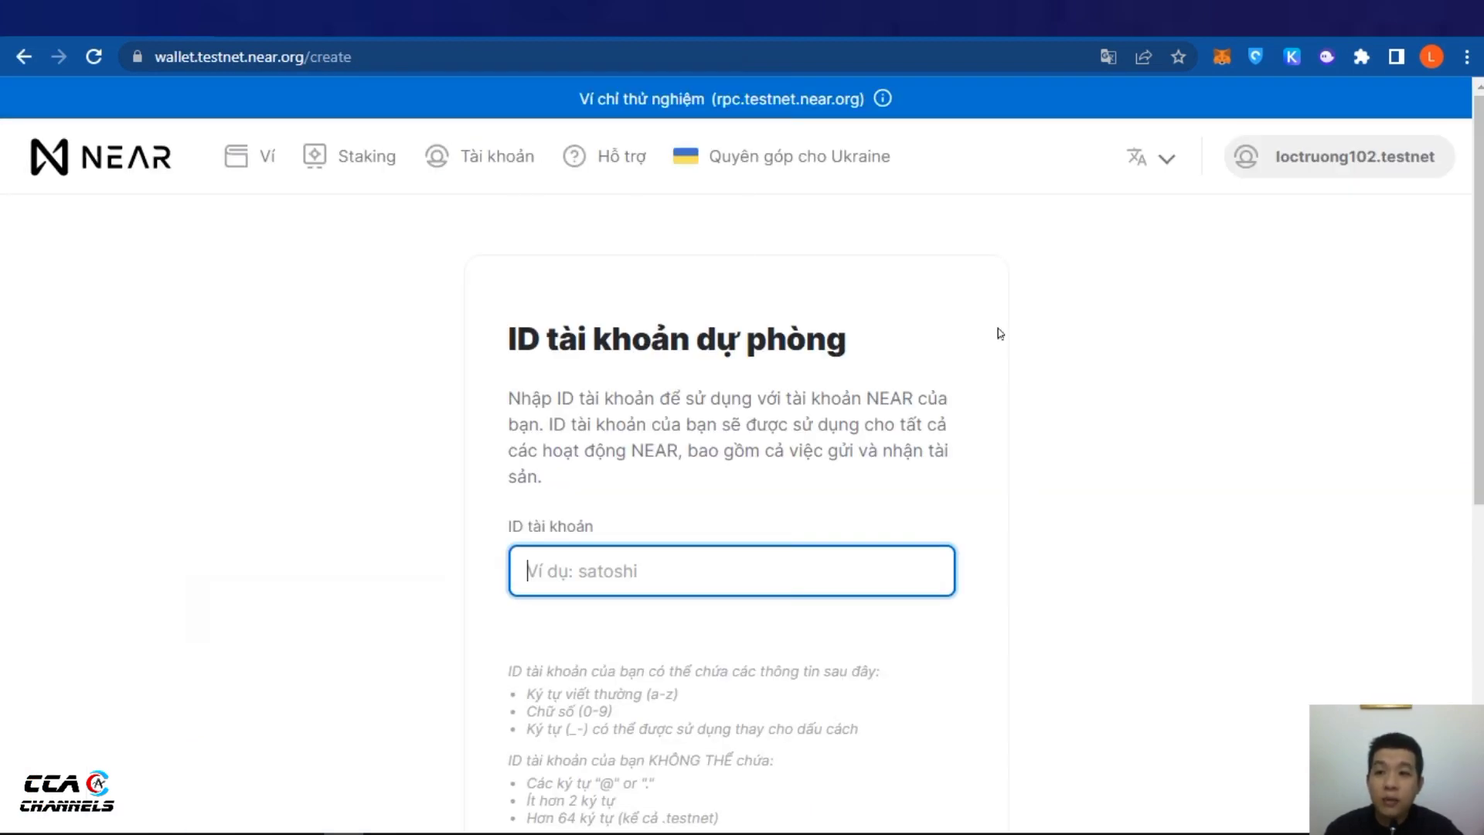
scroll(640, 463, down, 2)
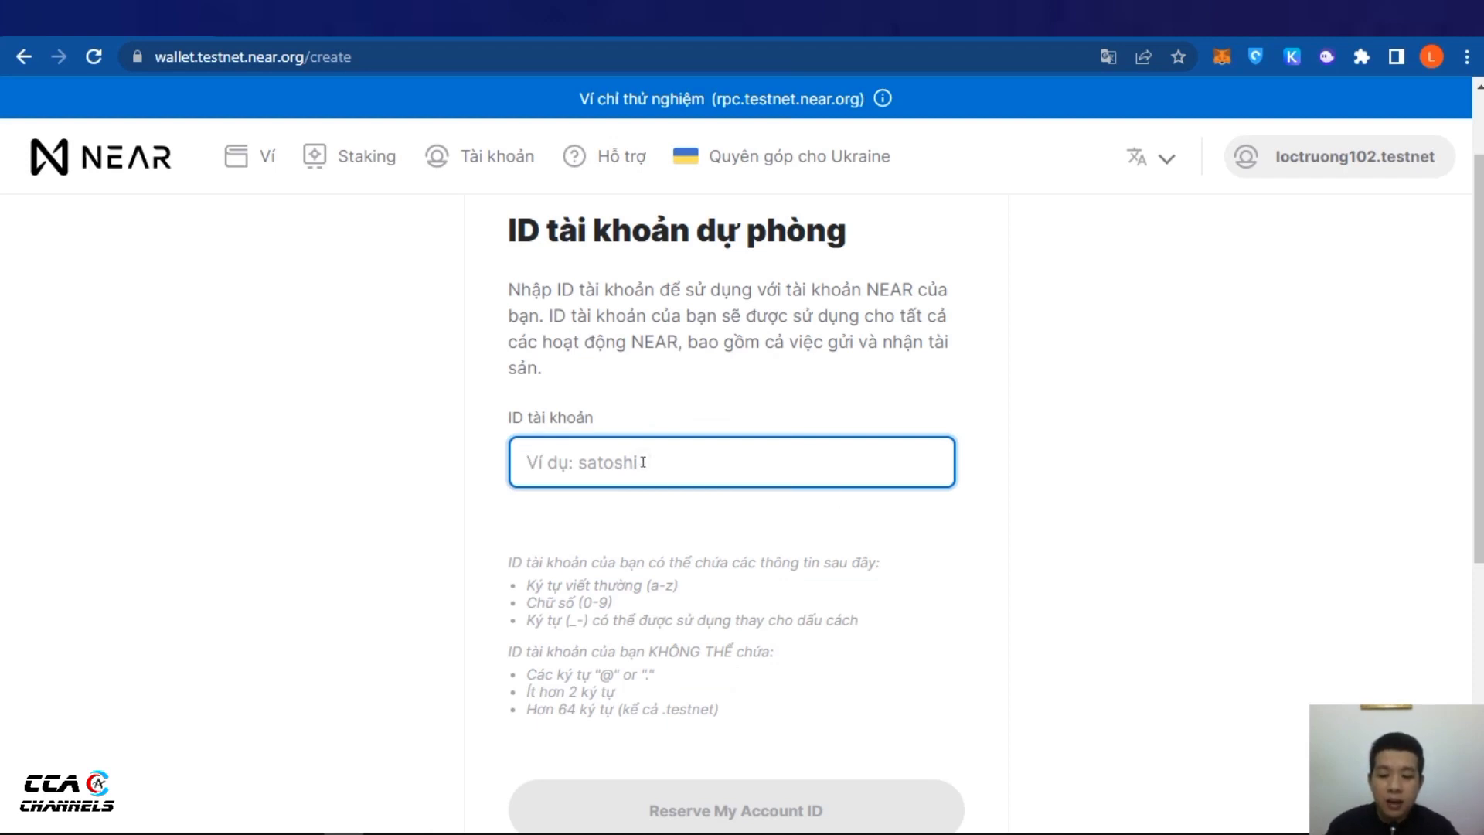
text(ccach)
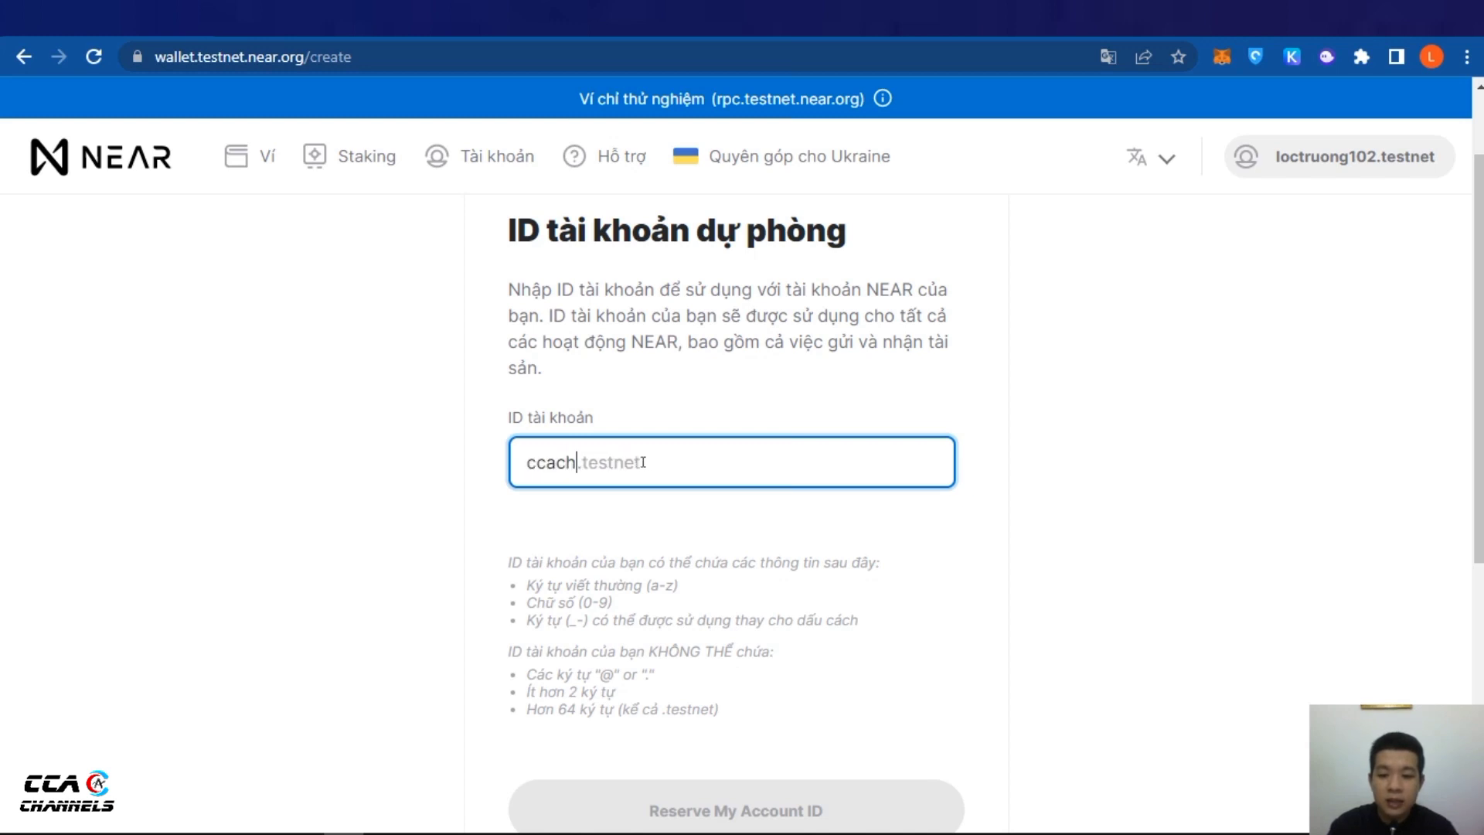
text(annels)
key(Tab)
scroll(762, 562, down, 3)
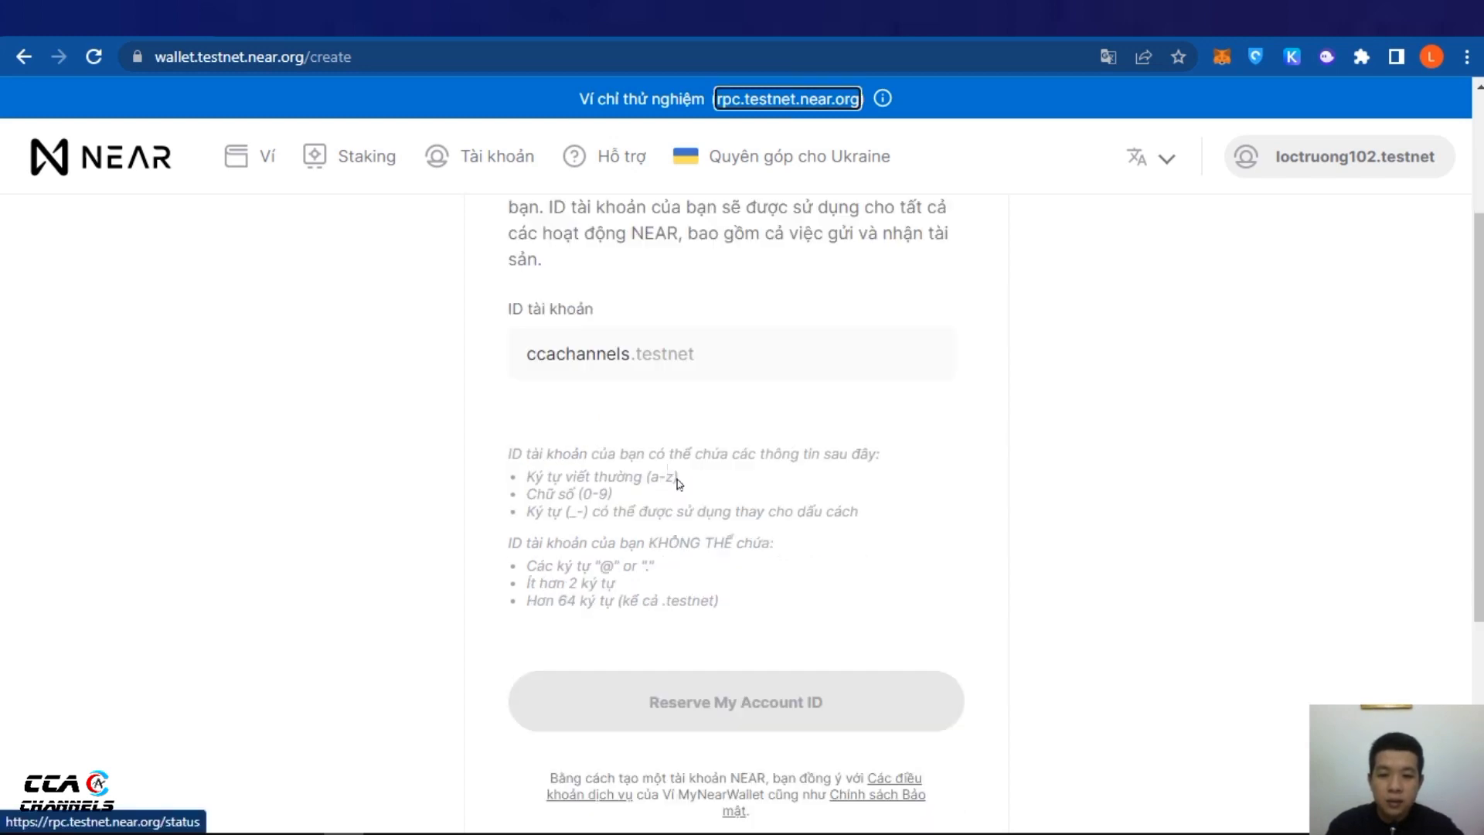
scroll(685, 481, up, 1)
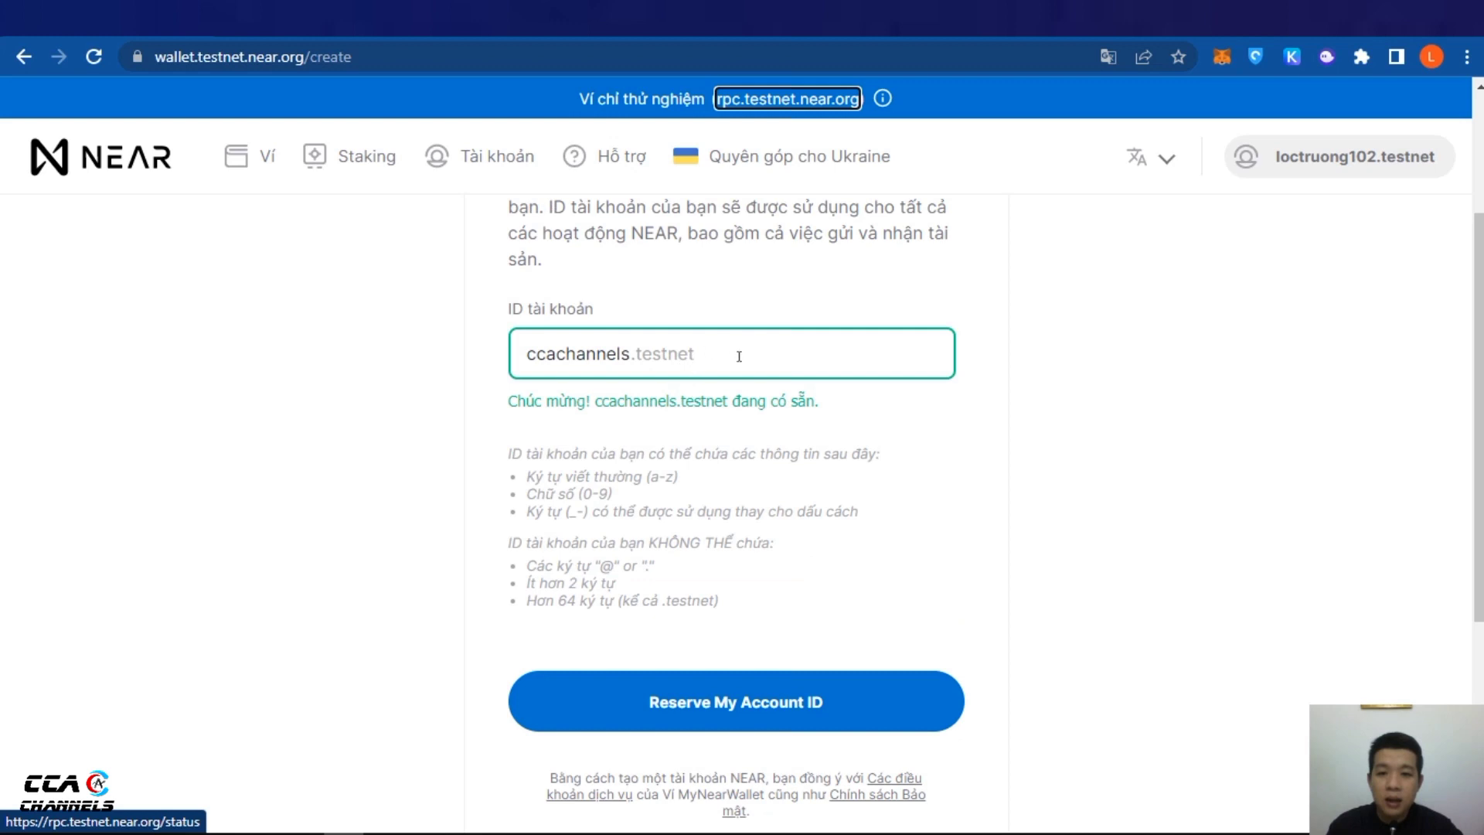
click(677, 359)
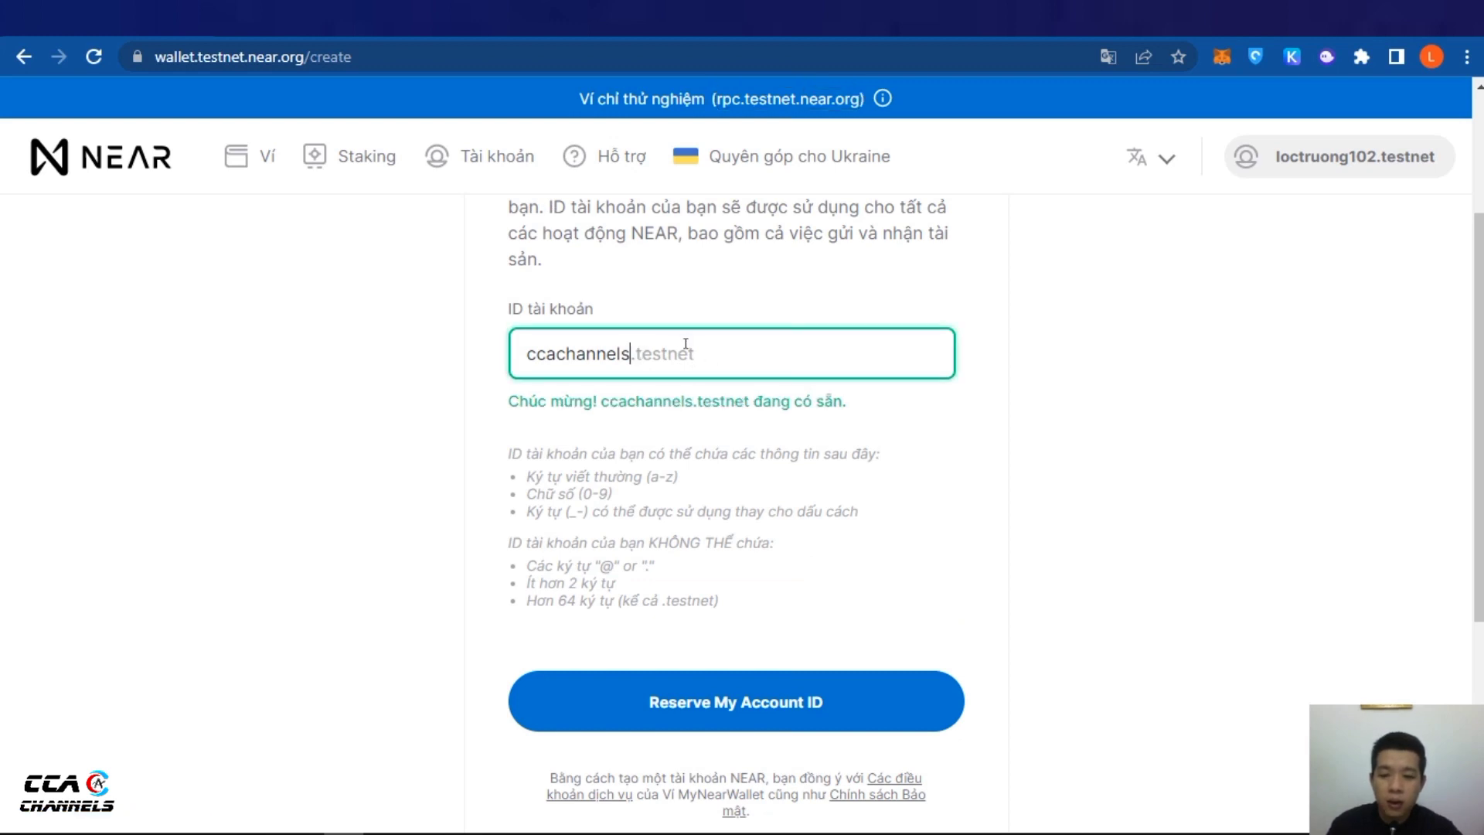
text(1)
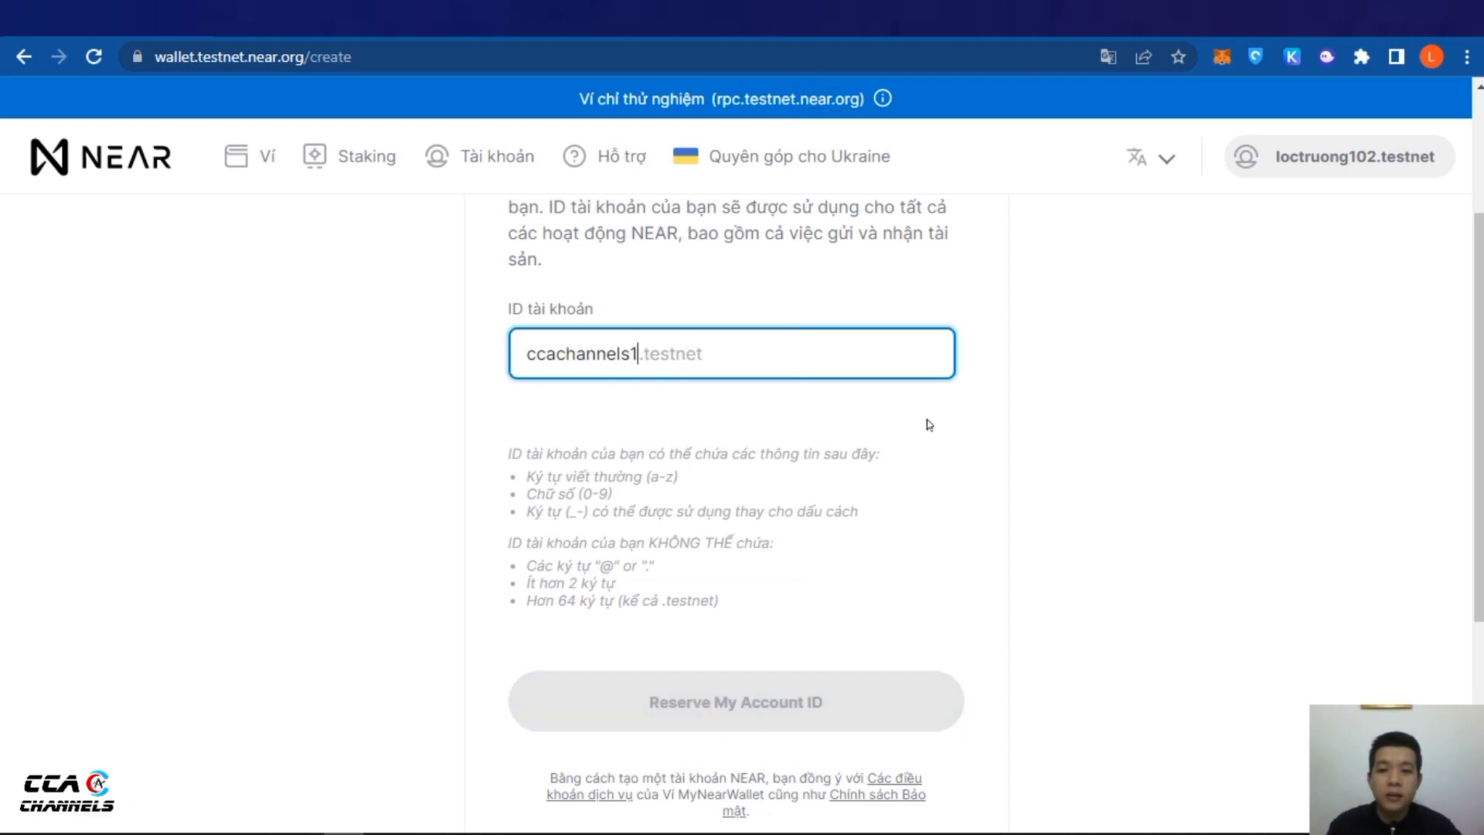
scroll(773, 551, down, 1)
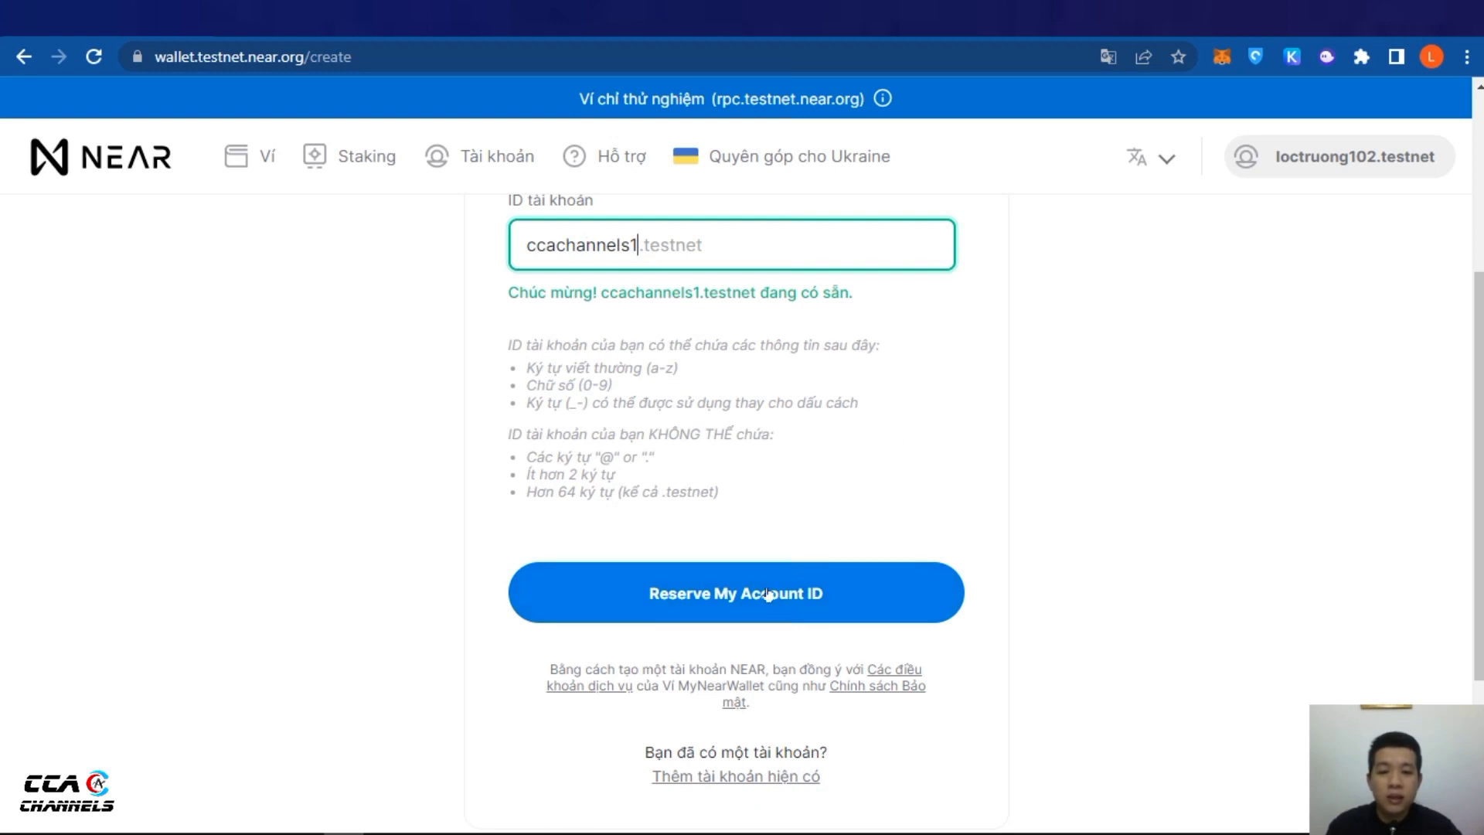
Reserve the account ID and choose recovery-phrase security
click(730, 593)
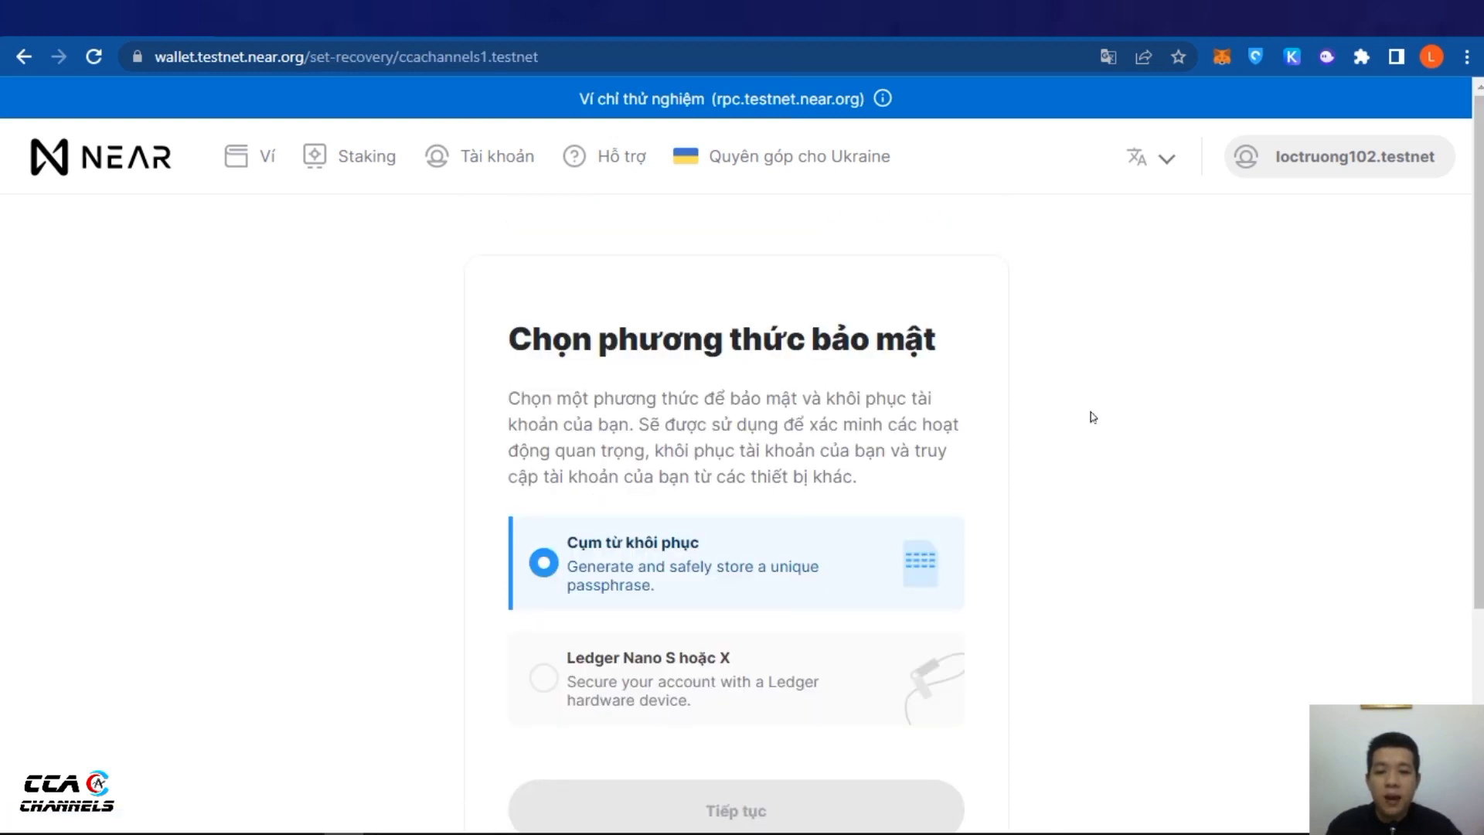
scroll(1113, 410, down, 2)
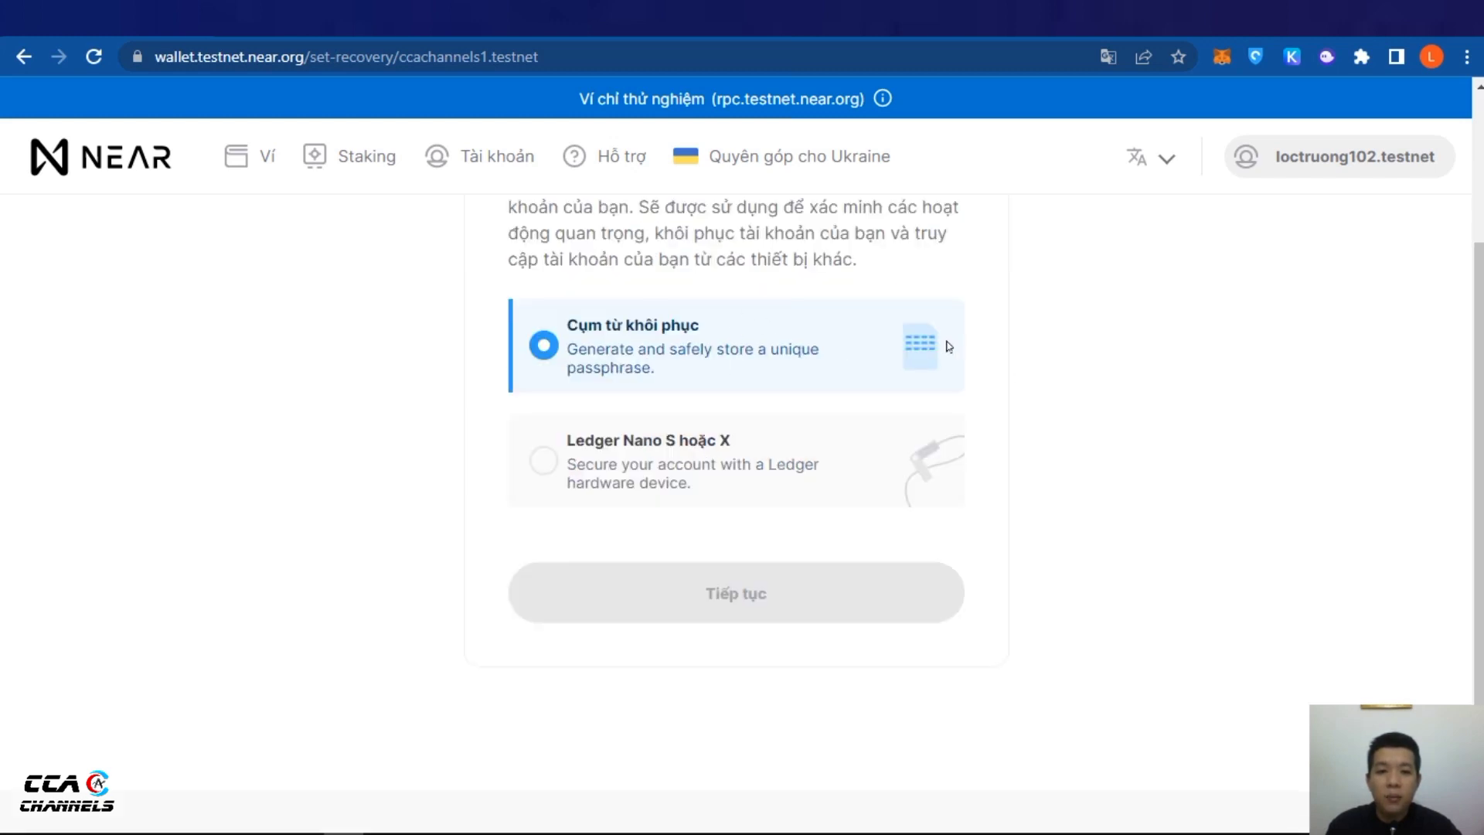
scroll(1027, 315, up, 1)
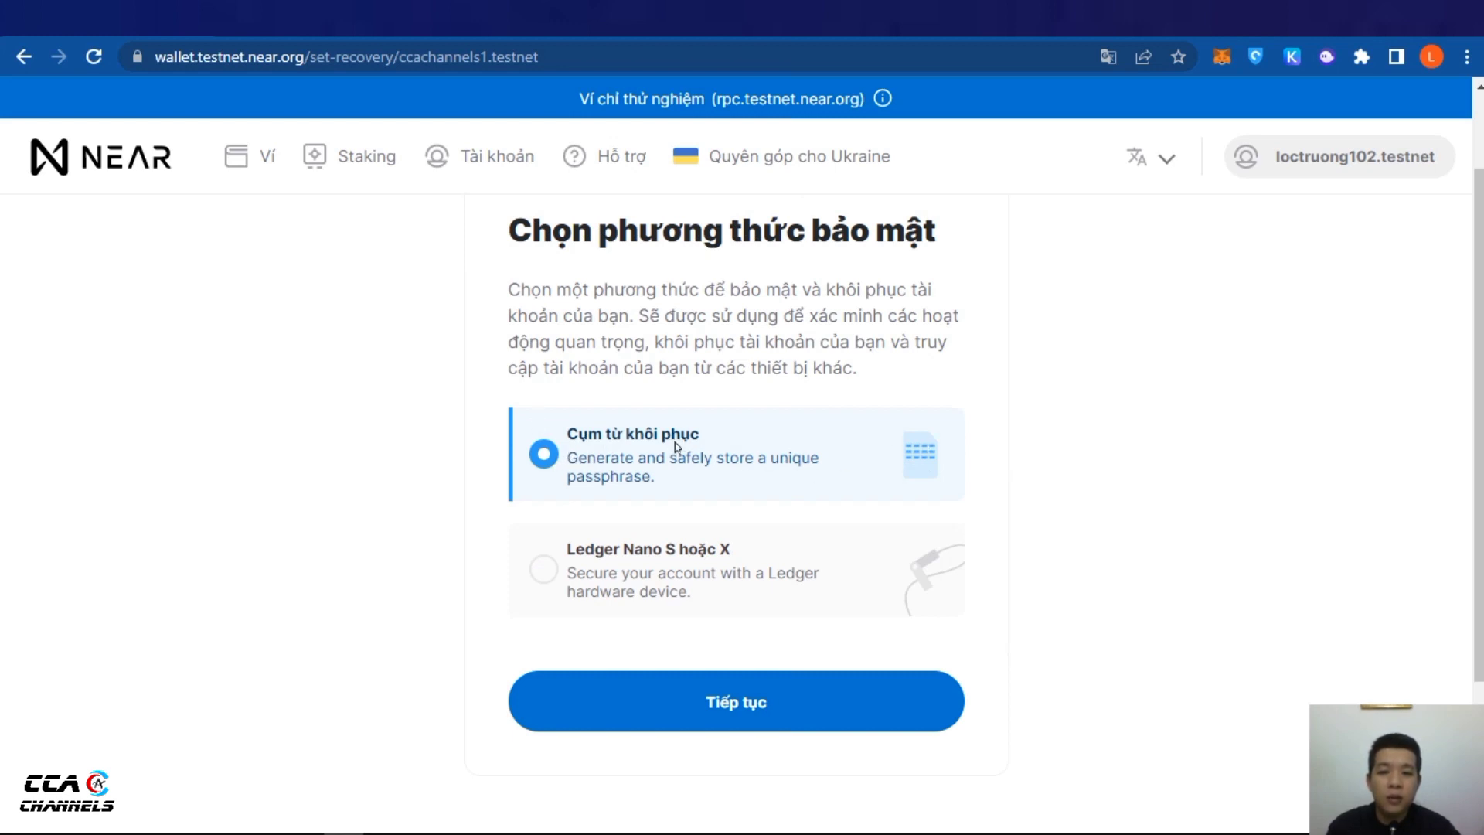
click(754, 704)
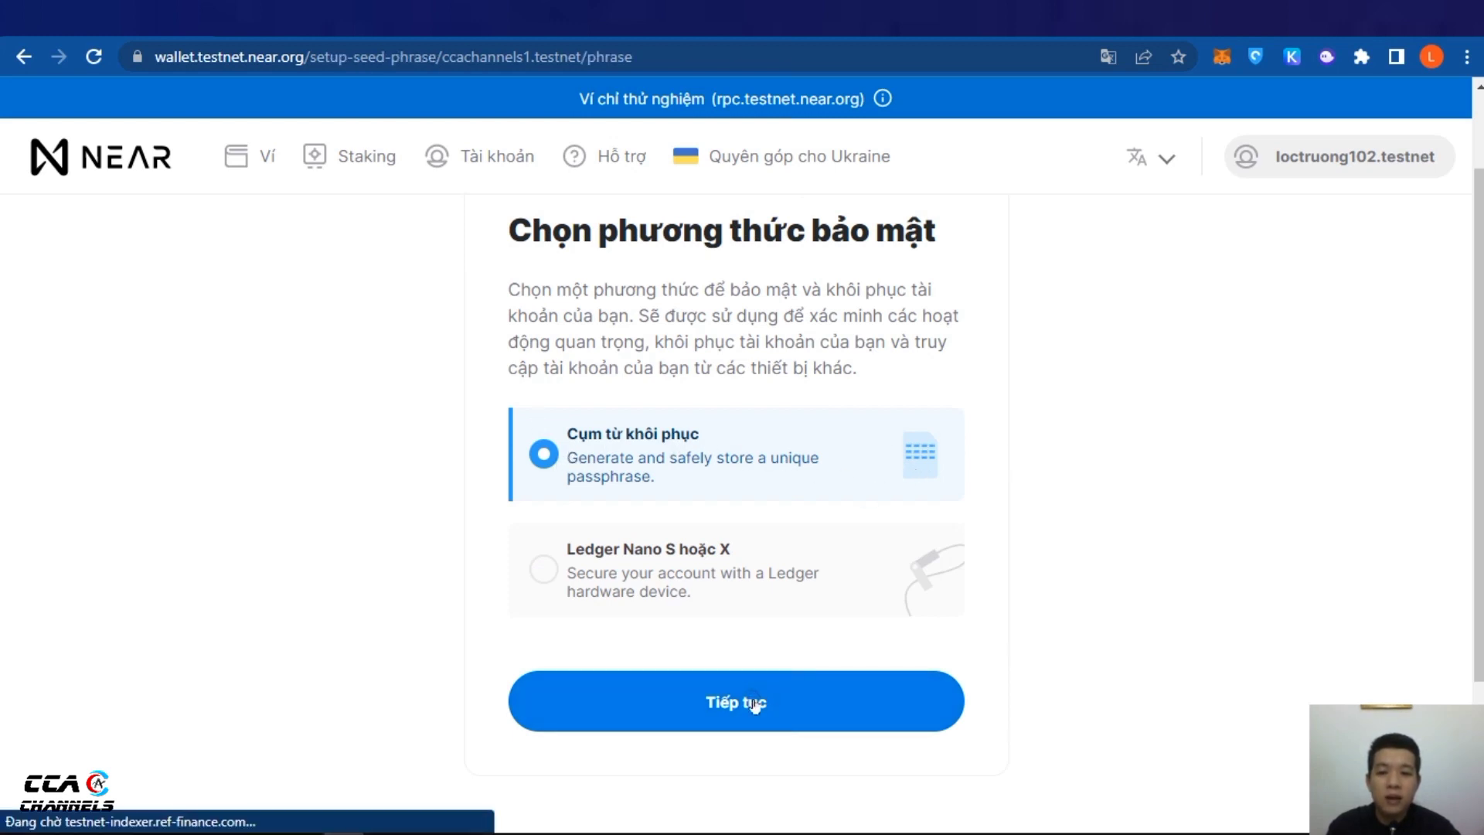
Copy the generated 12-word recovery phrase and move on to verifying it
scroll(1116, 513, down, 3)
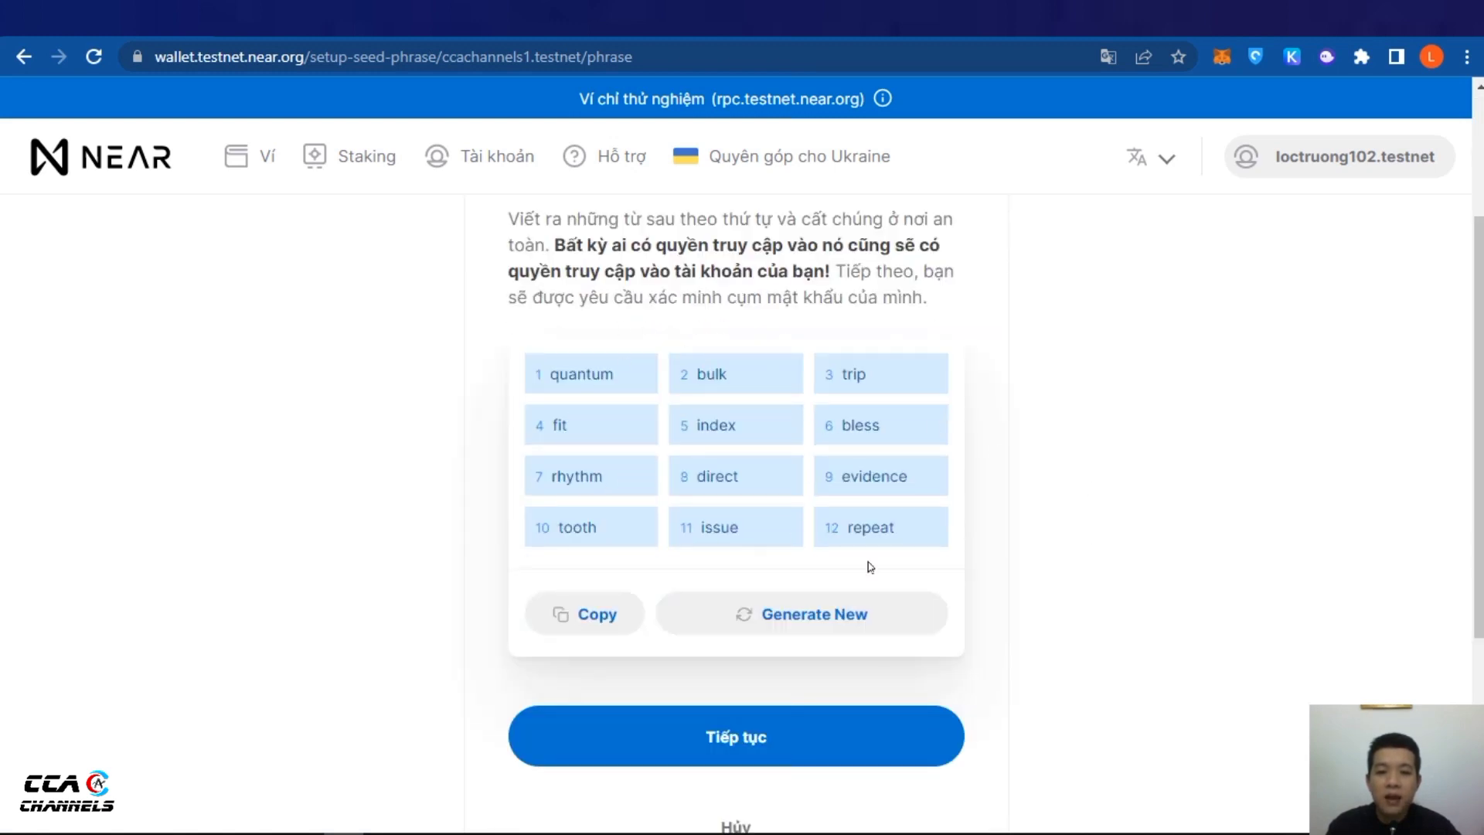
click(591, 615)
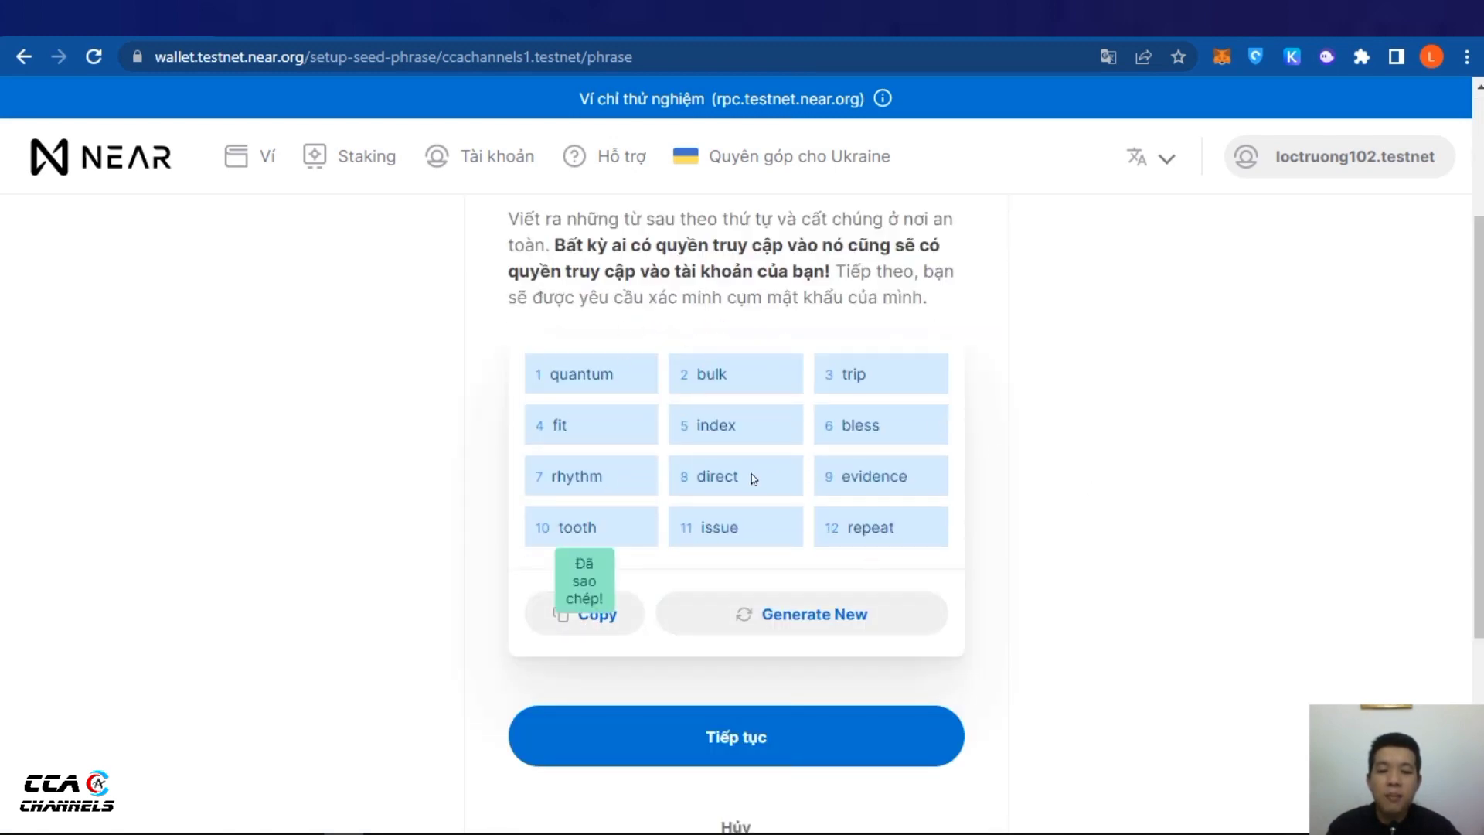
click(754, 735)
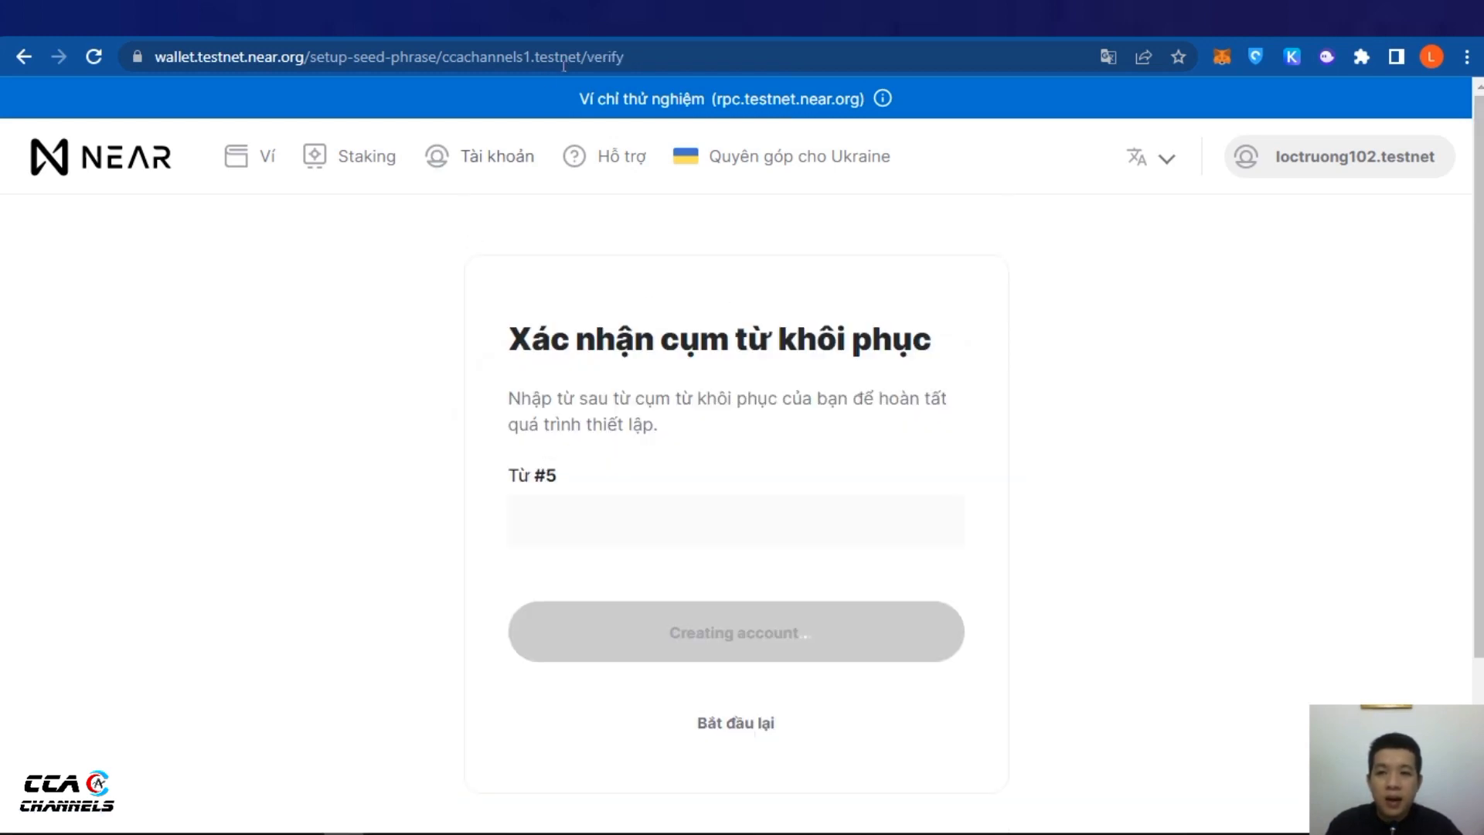
Read the copied phrase in the address bar, then enter word #5 to verify and create the account
drag(564, 65, 588, 63)
triple_click(588, 60)
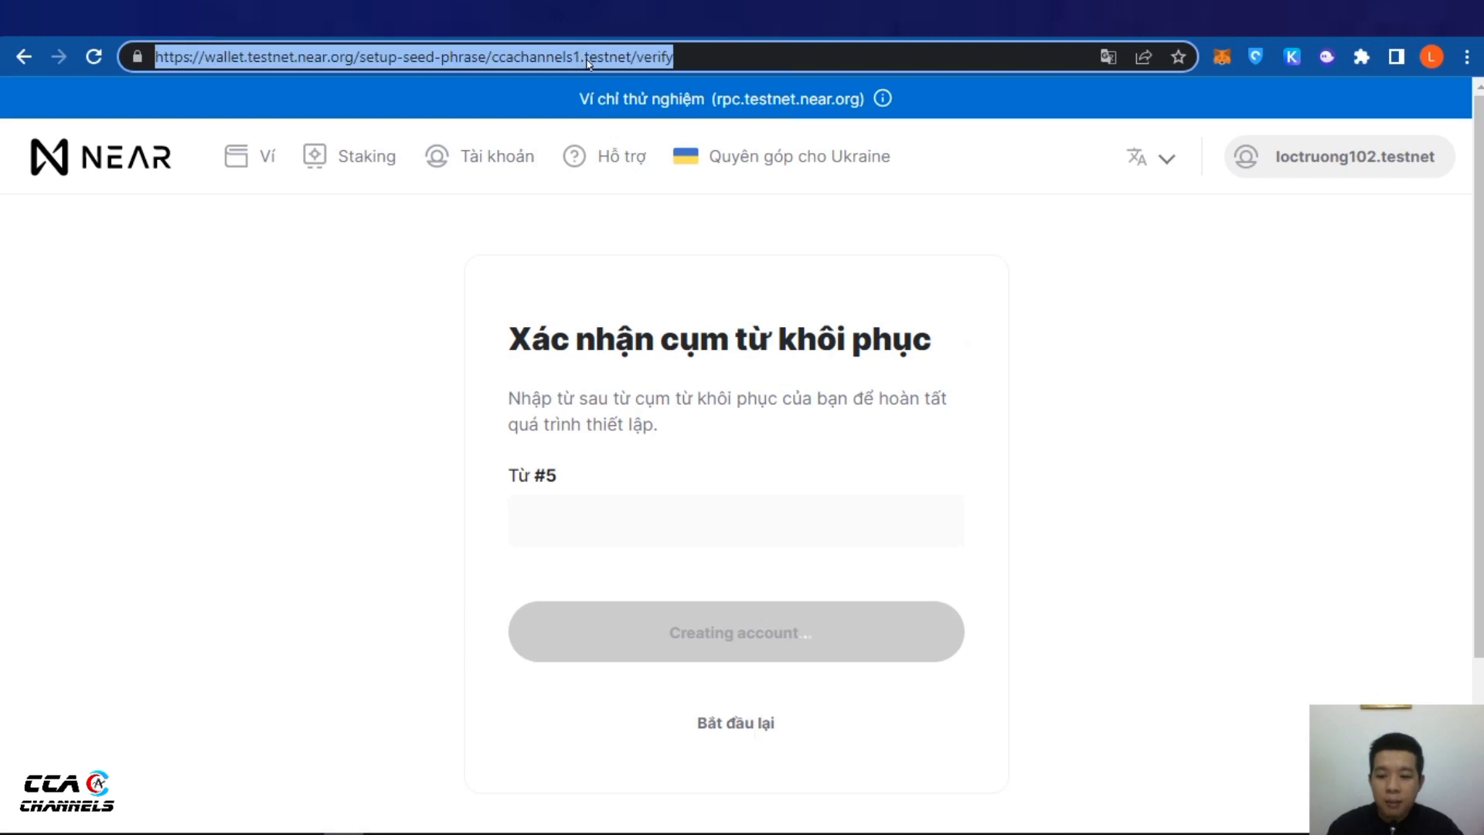
key(ctrl+v)
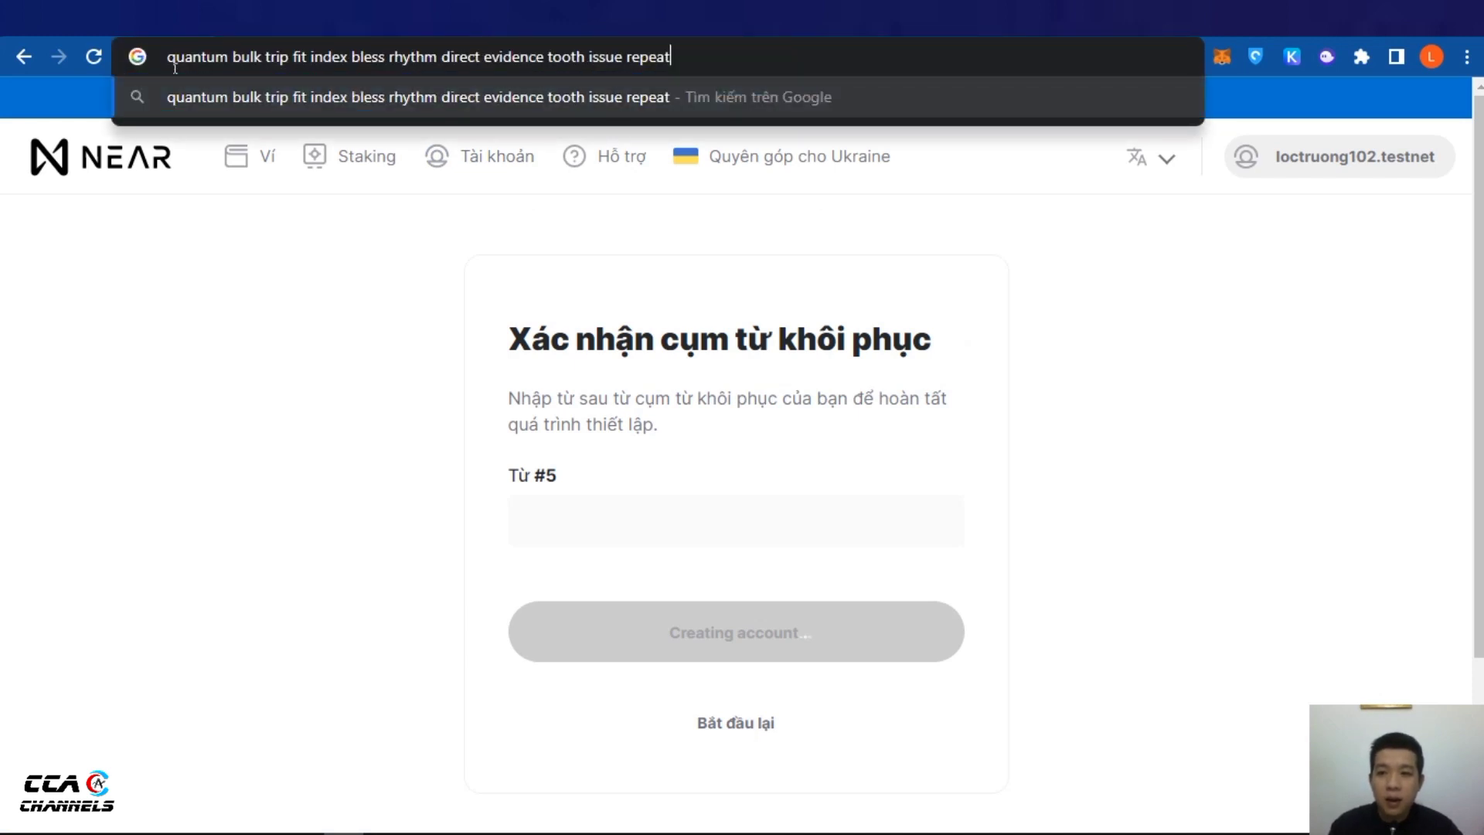
click(626, 549)
click(628, 570)
click(610, 518)
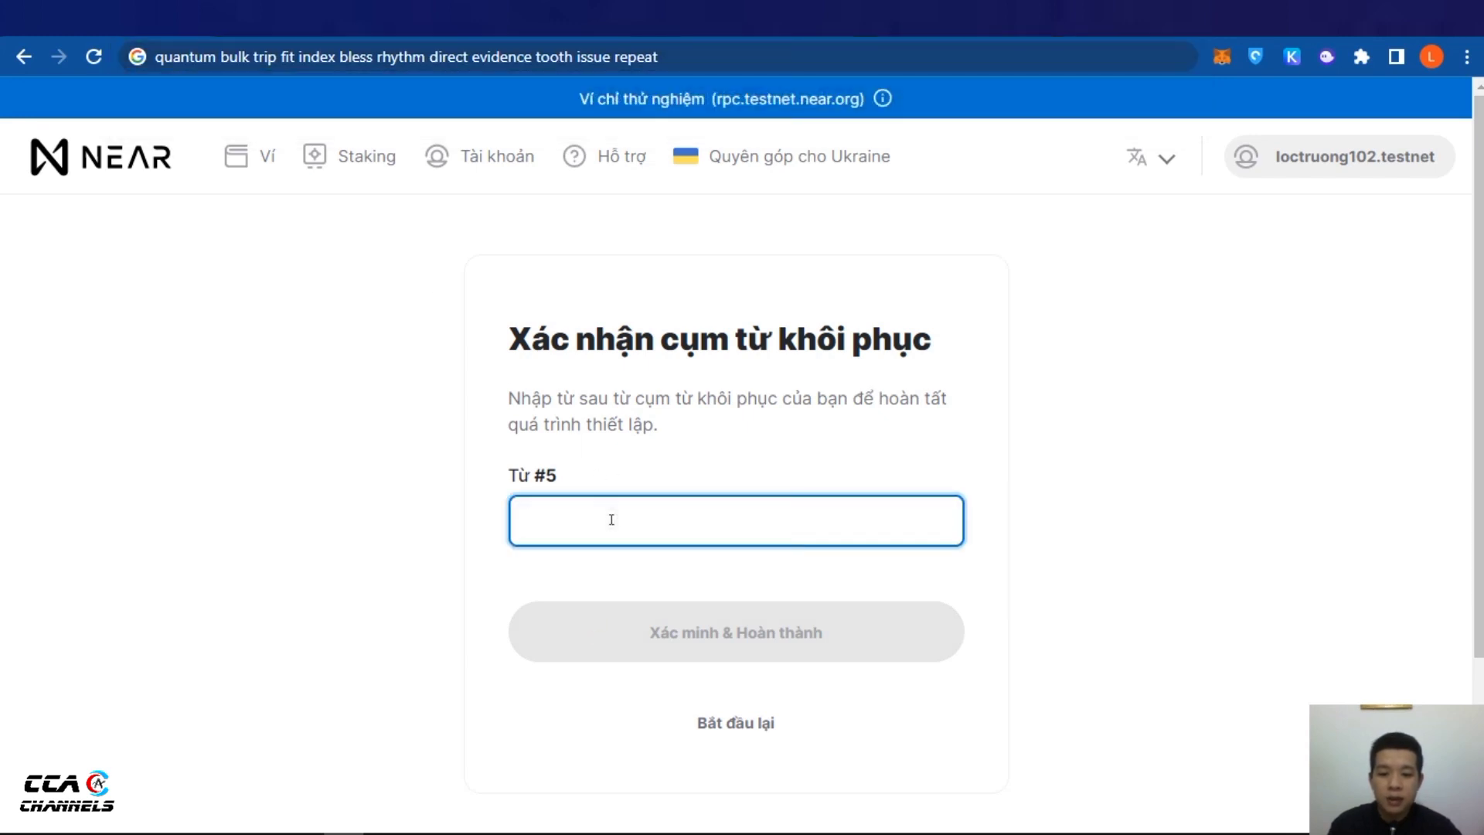
text(index)
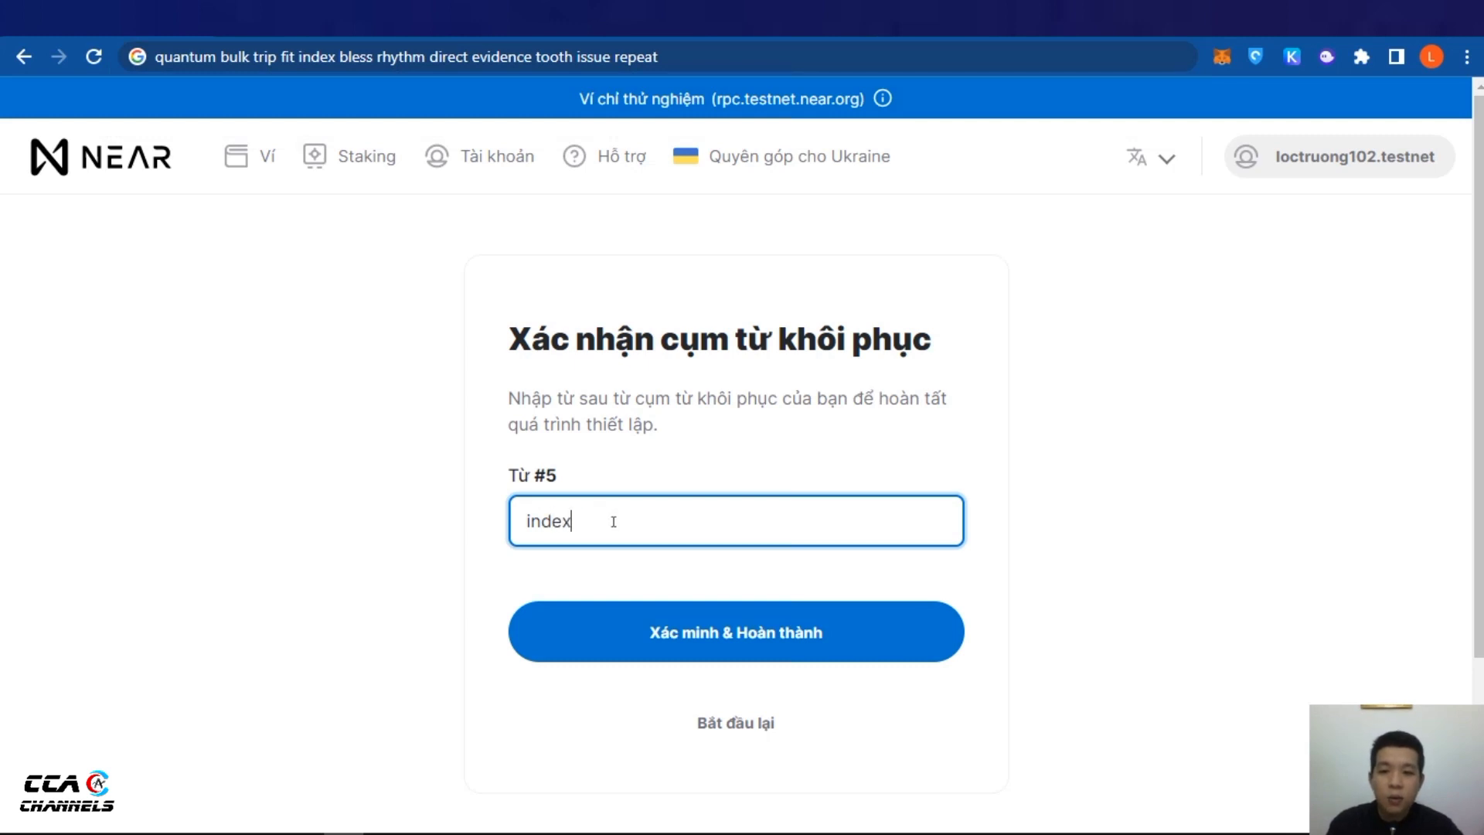
click(737, 638)
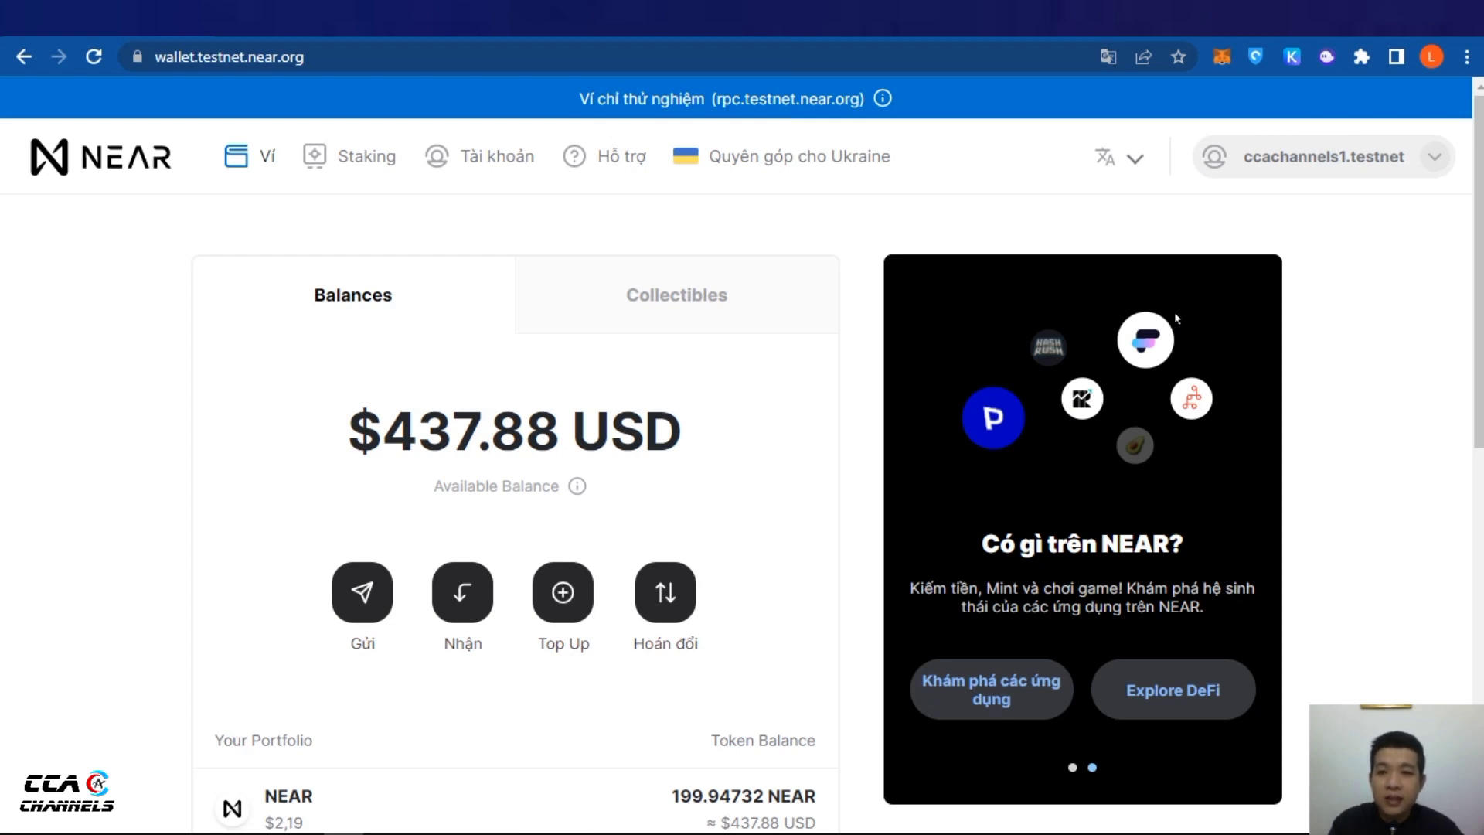
scroll(1174, 317, down, 1)
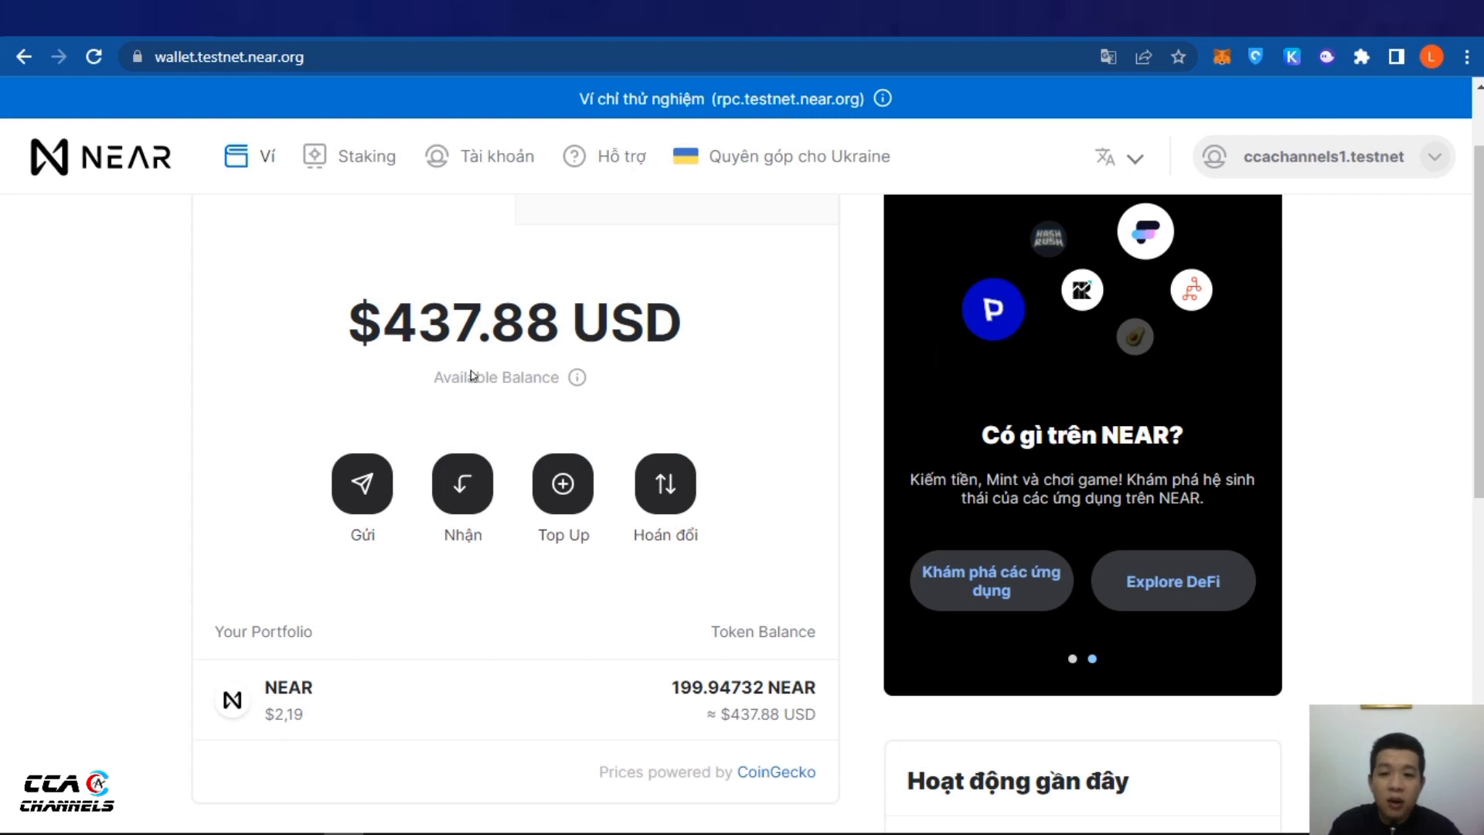
scroll(468, 375, down, 1)
scroll(958, 599, down, 2)
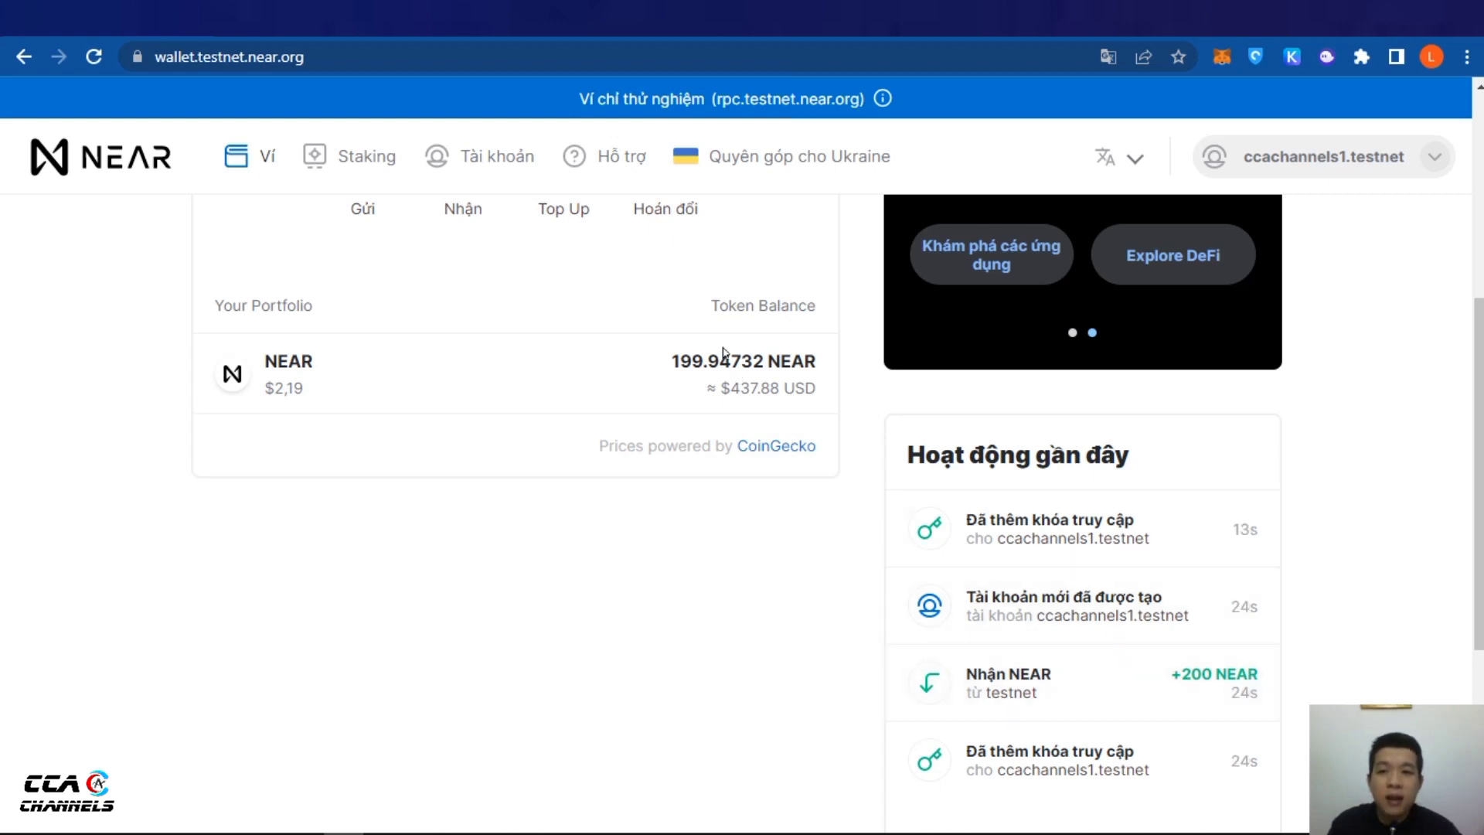
scroll(980, 492, down, 2)
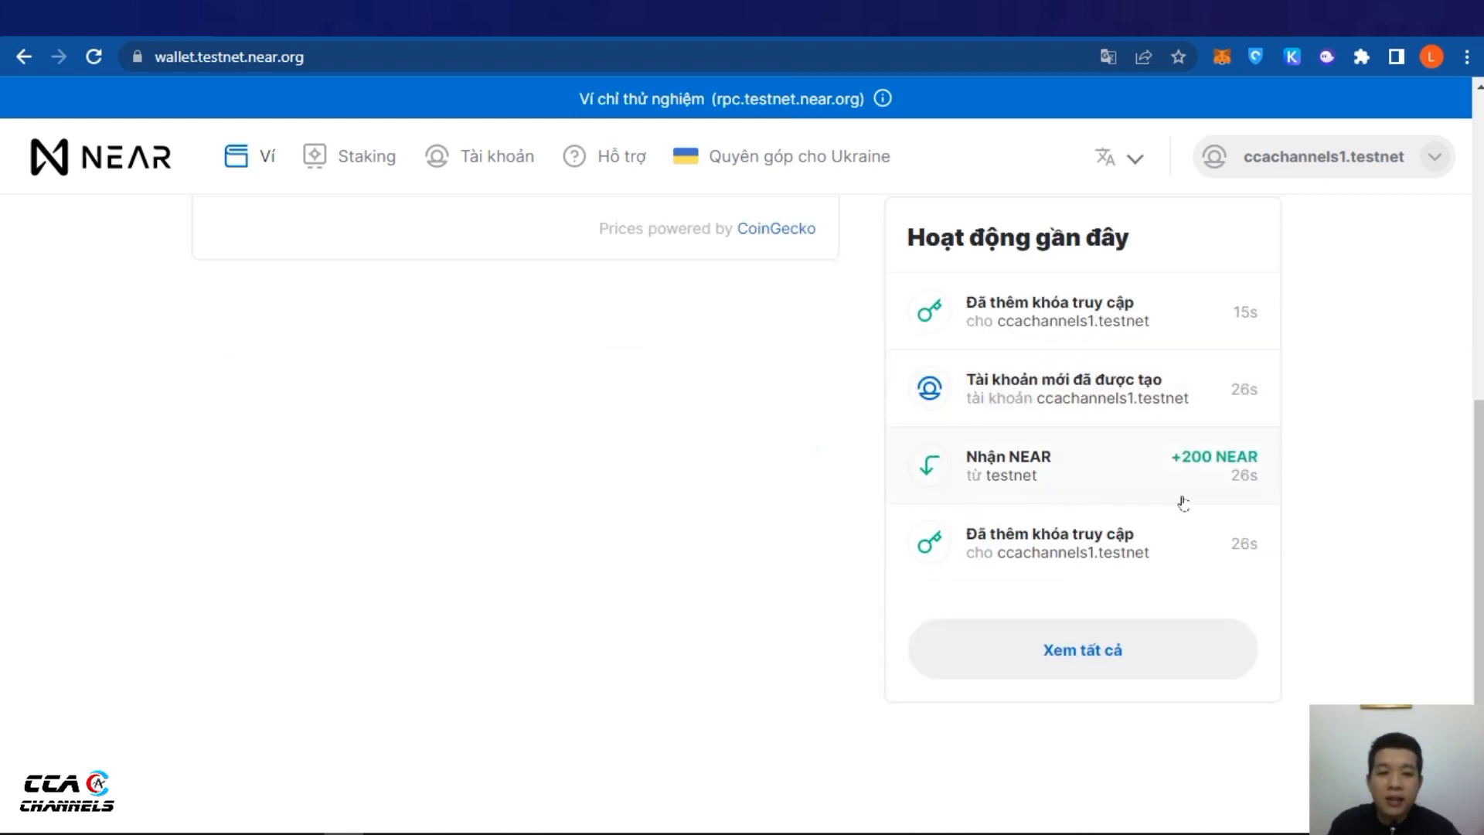
scroll(1196, 470, up, 2)
scroll(1196, 470, up, 1)
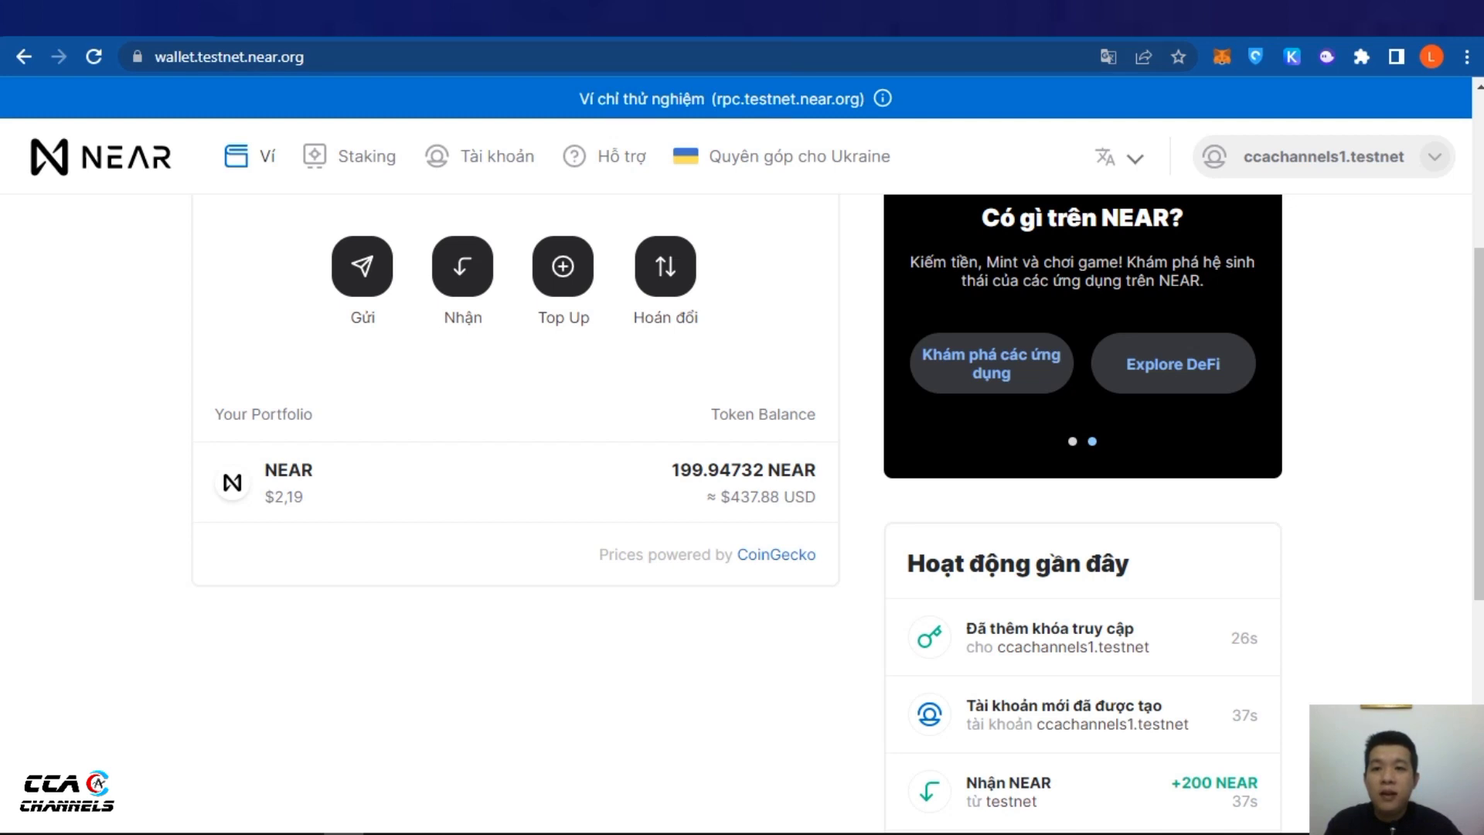
key(ctrl+Tab)
key(ctrl+Tab)
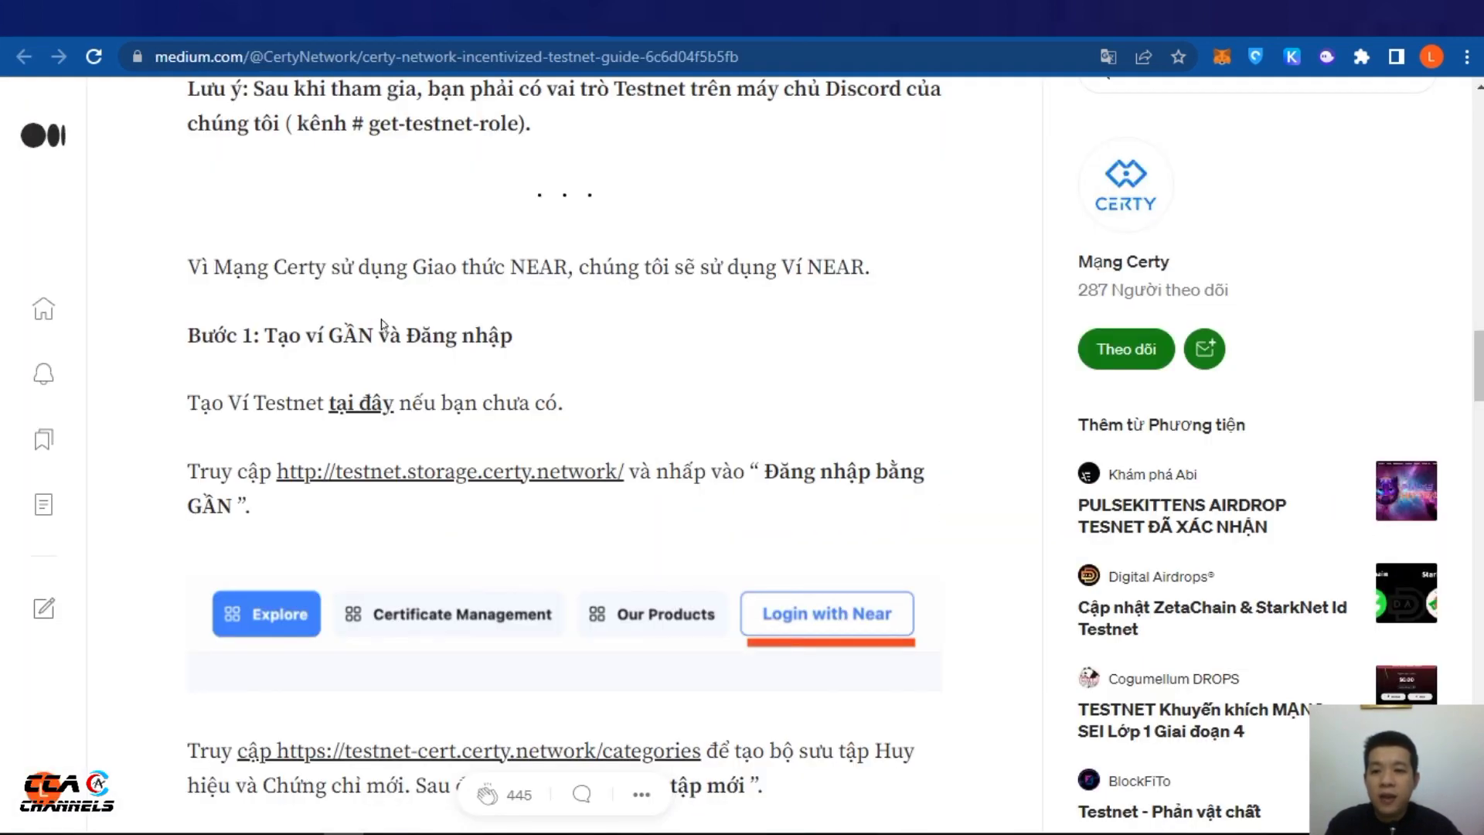
Open the testnet.storage.certy.network link from the guide and dismiss the translation offer
scroll(358, 374, down, 2)
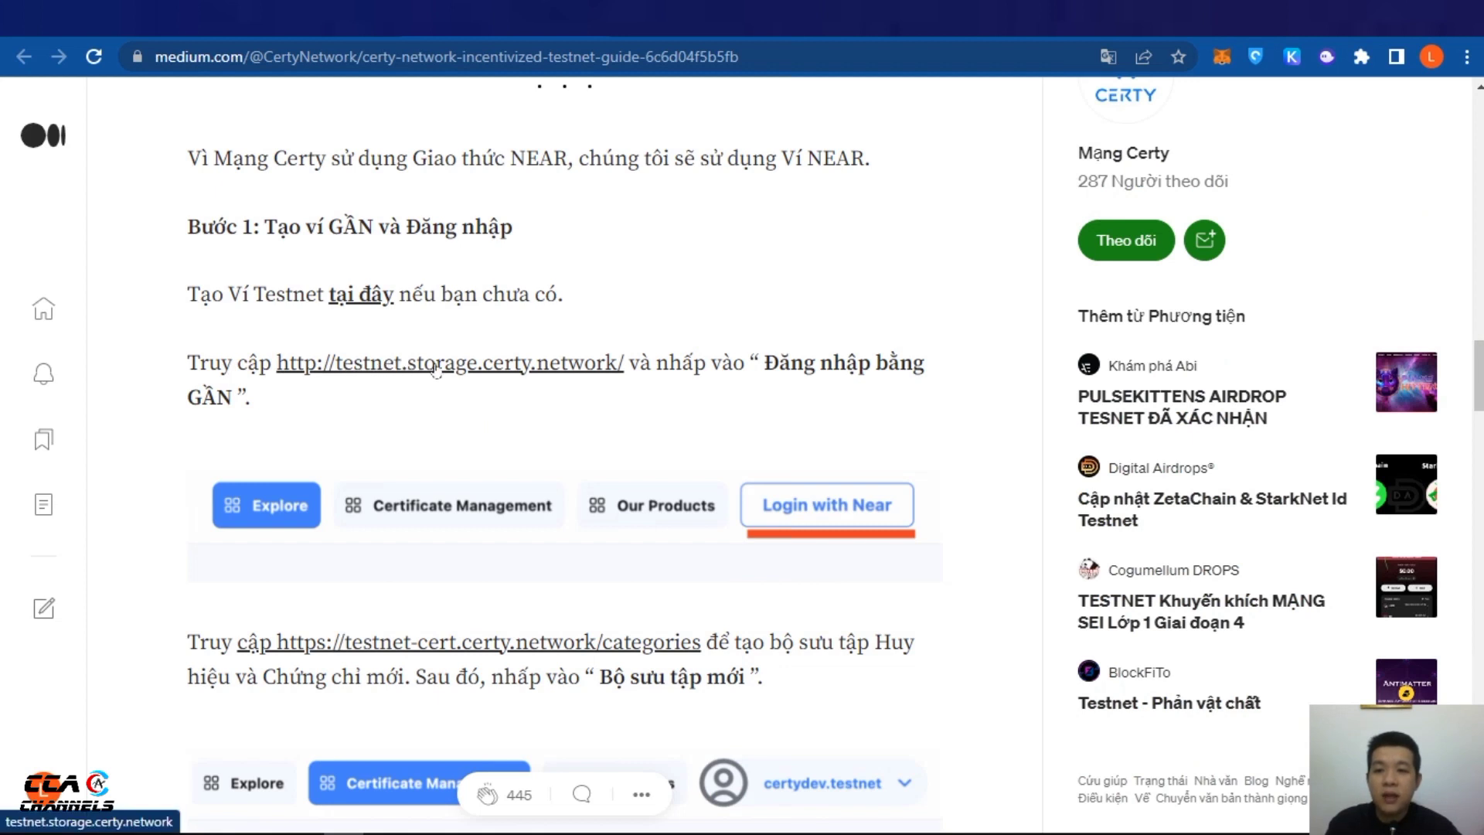
click(536, 367)
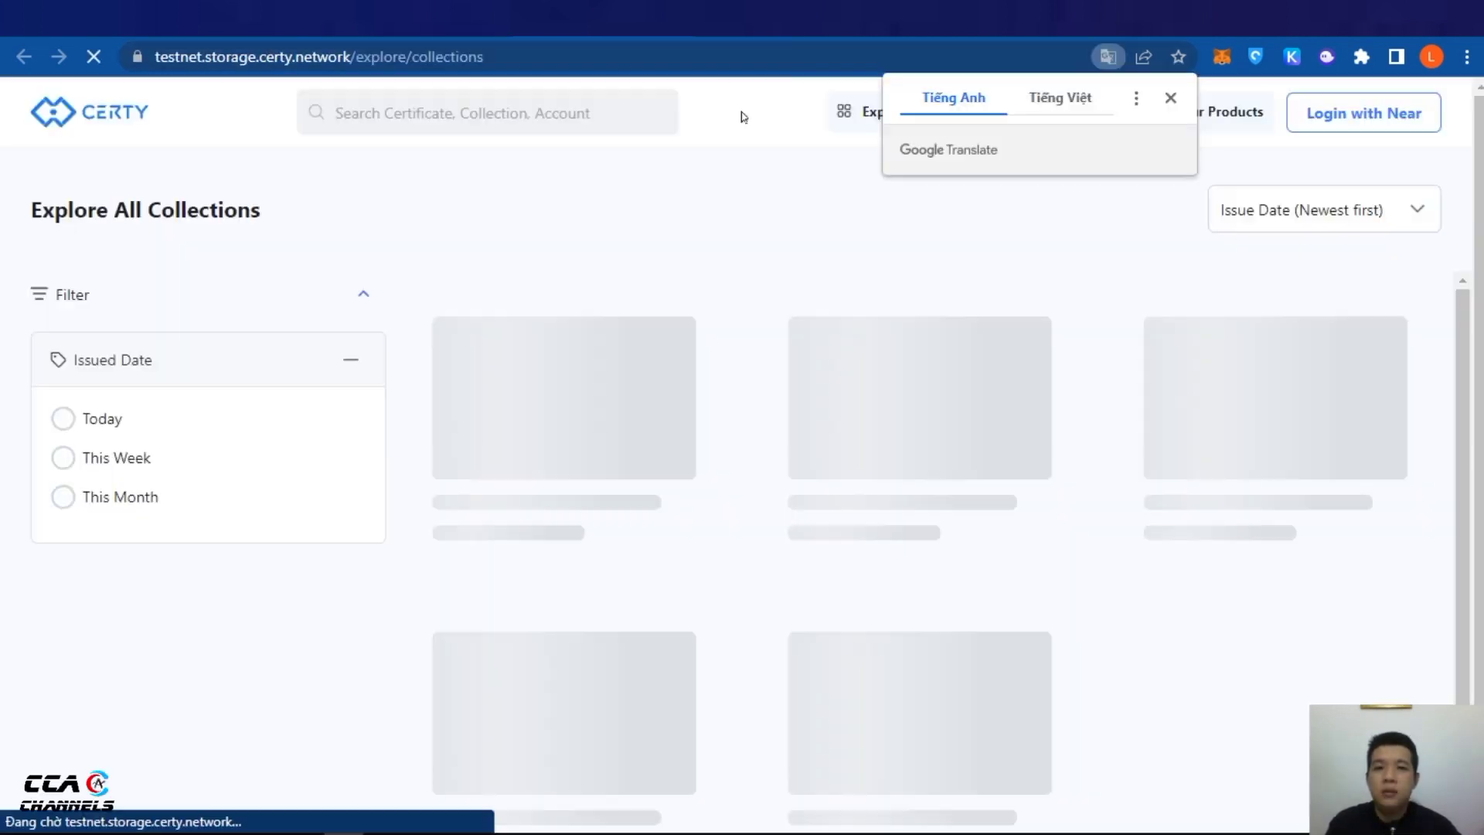
click(1166, 99)
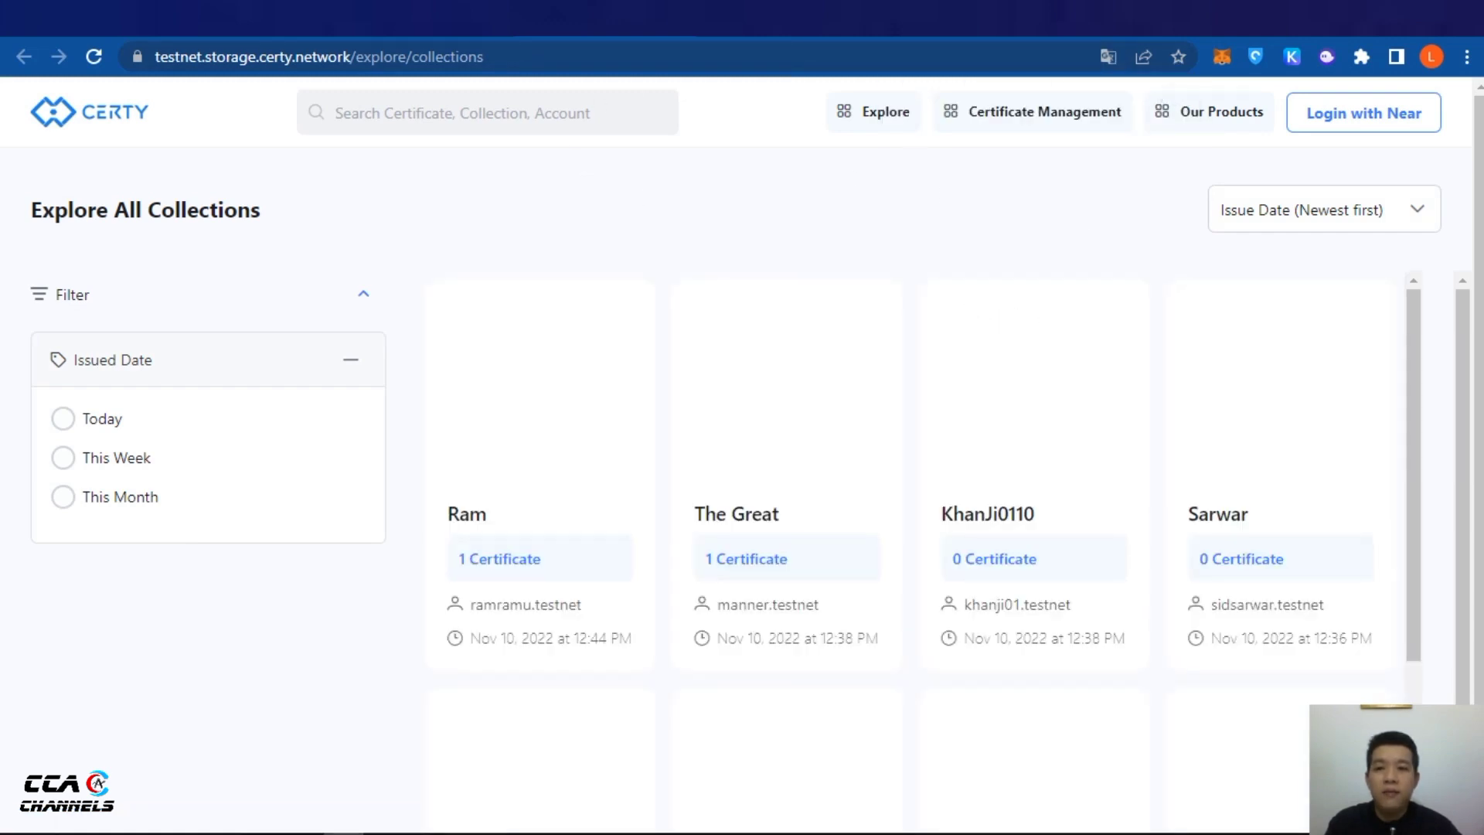
key(ctrl+shift+Tab)
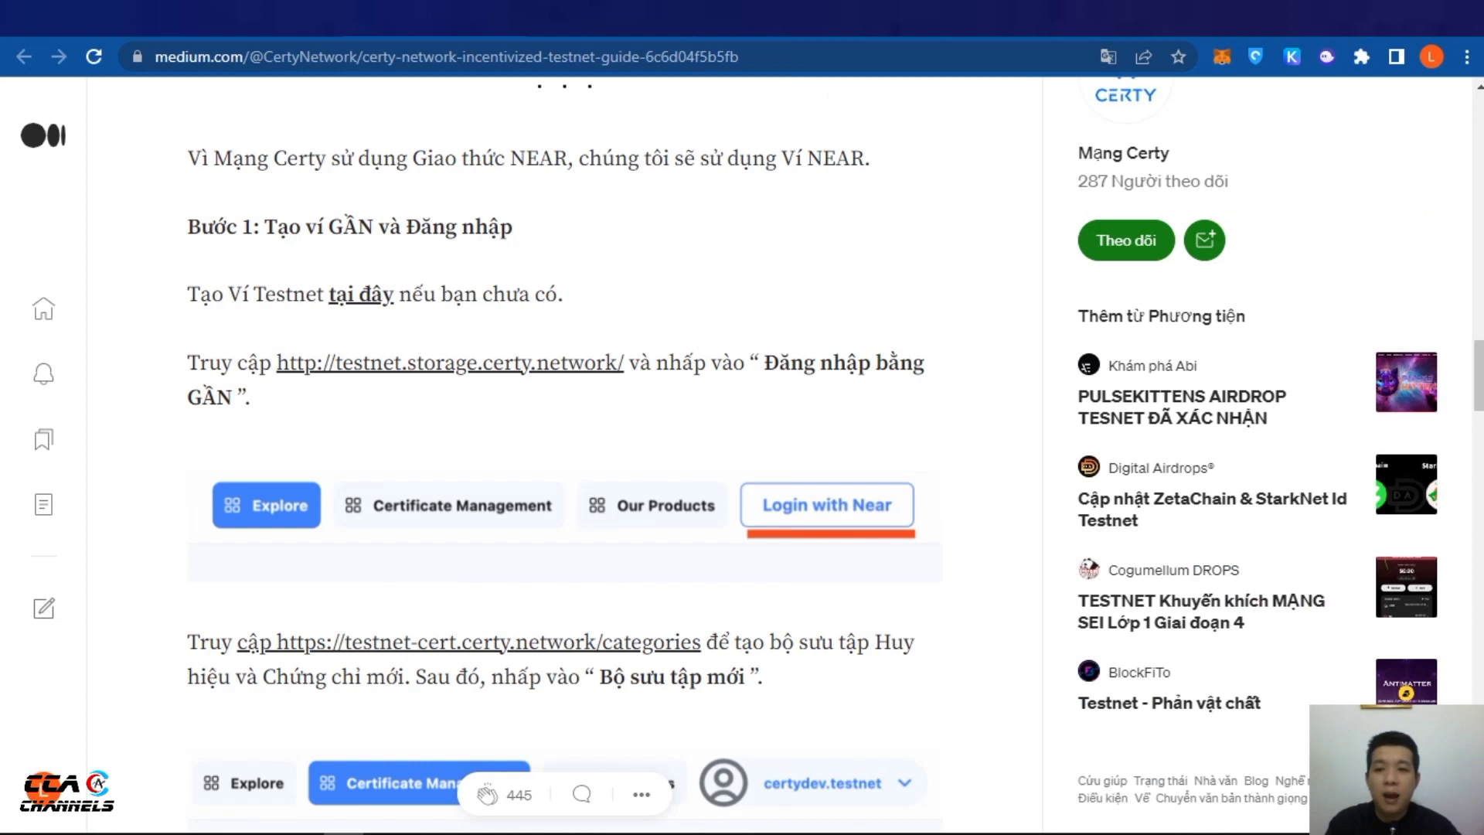
key(ctrl+Tab)
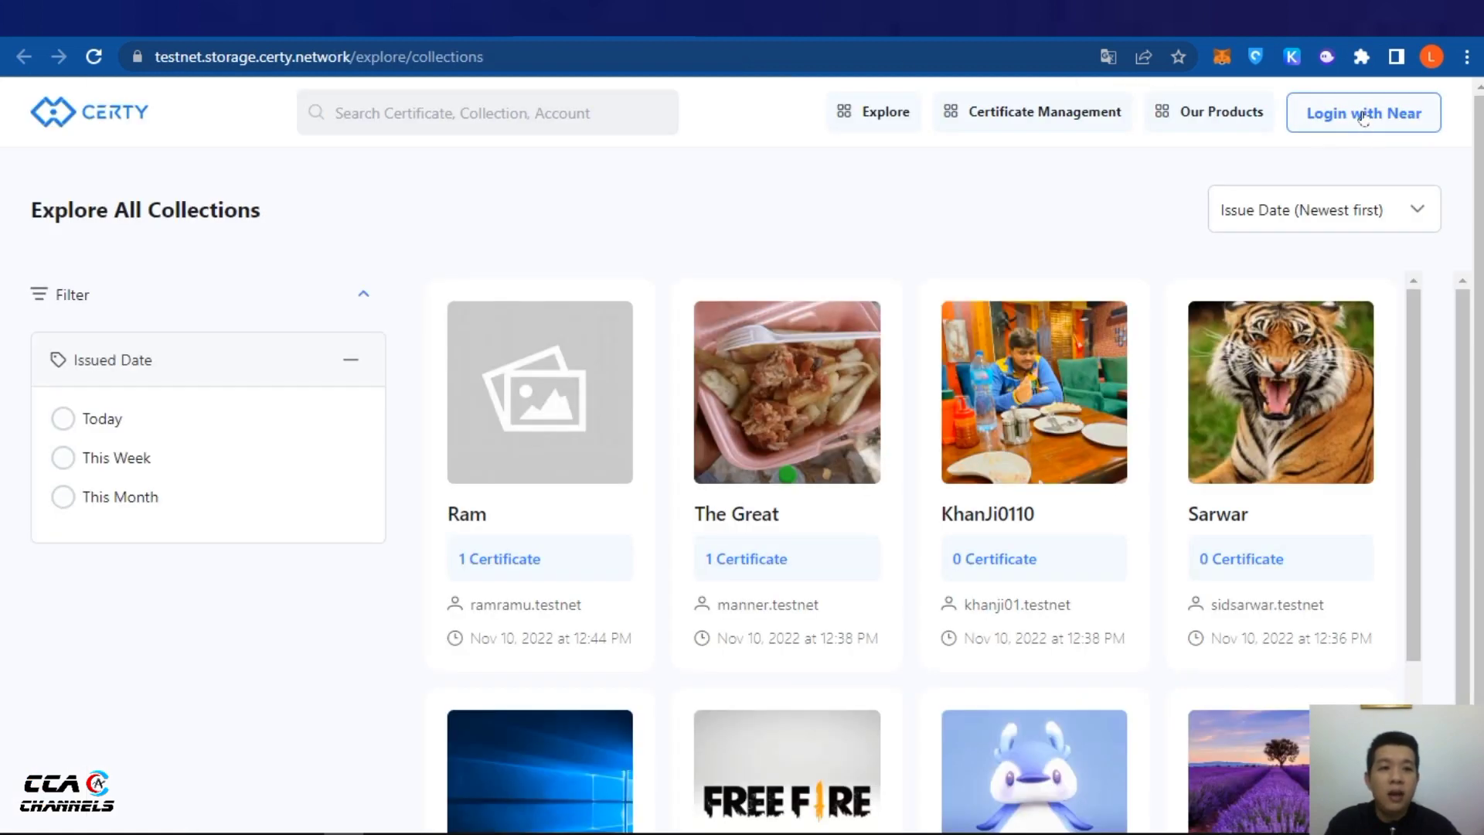
Log in to Certy with NEAR, choosing the new testnet wallet account and approving the connection
click(1364, 116)
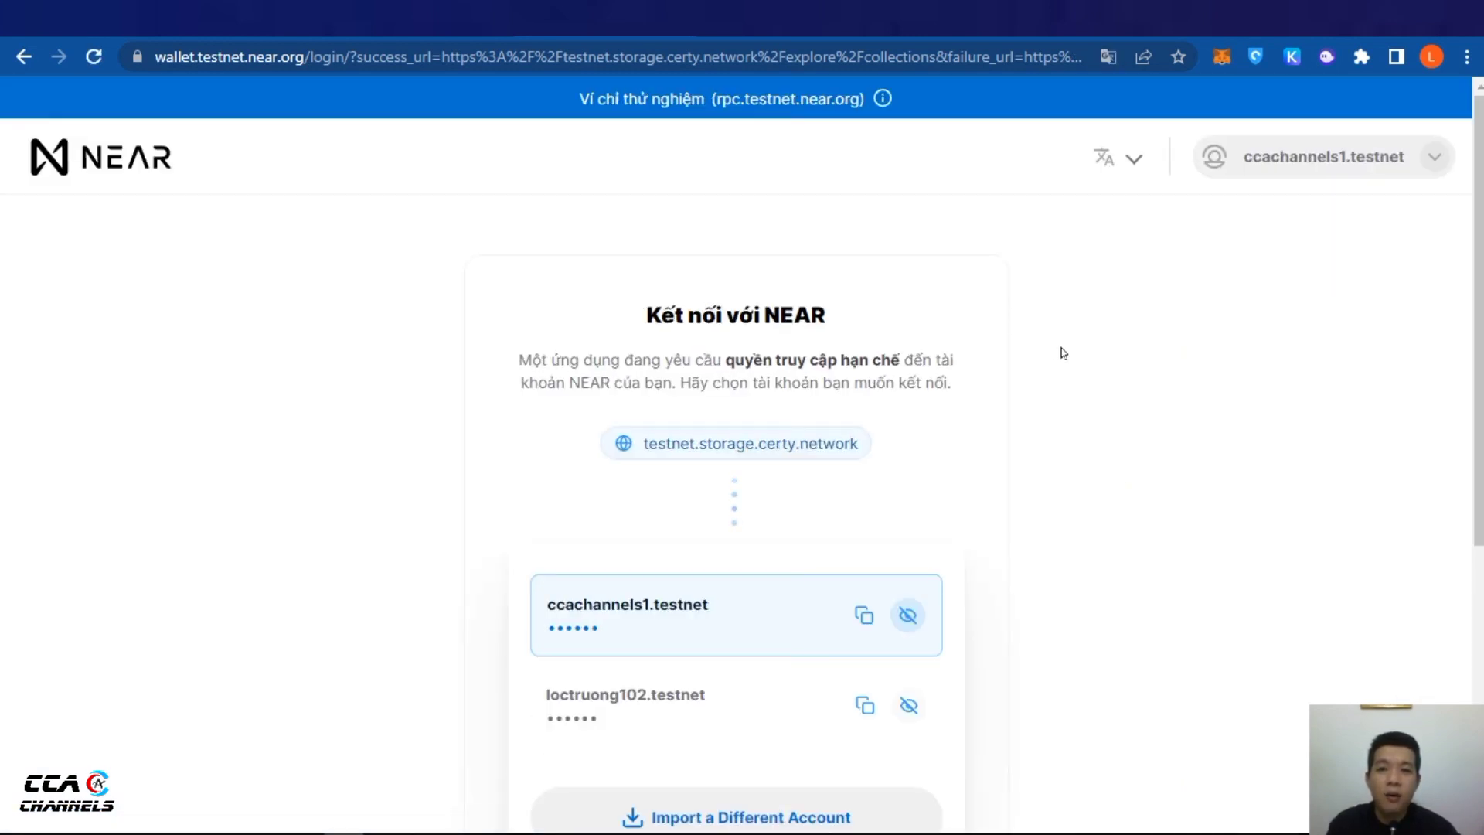
scroll(1060, 354, down, 3)
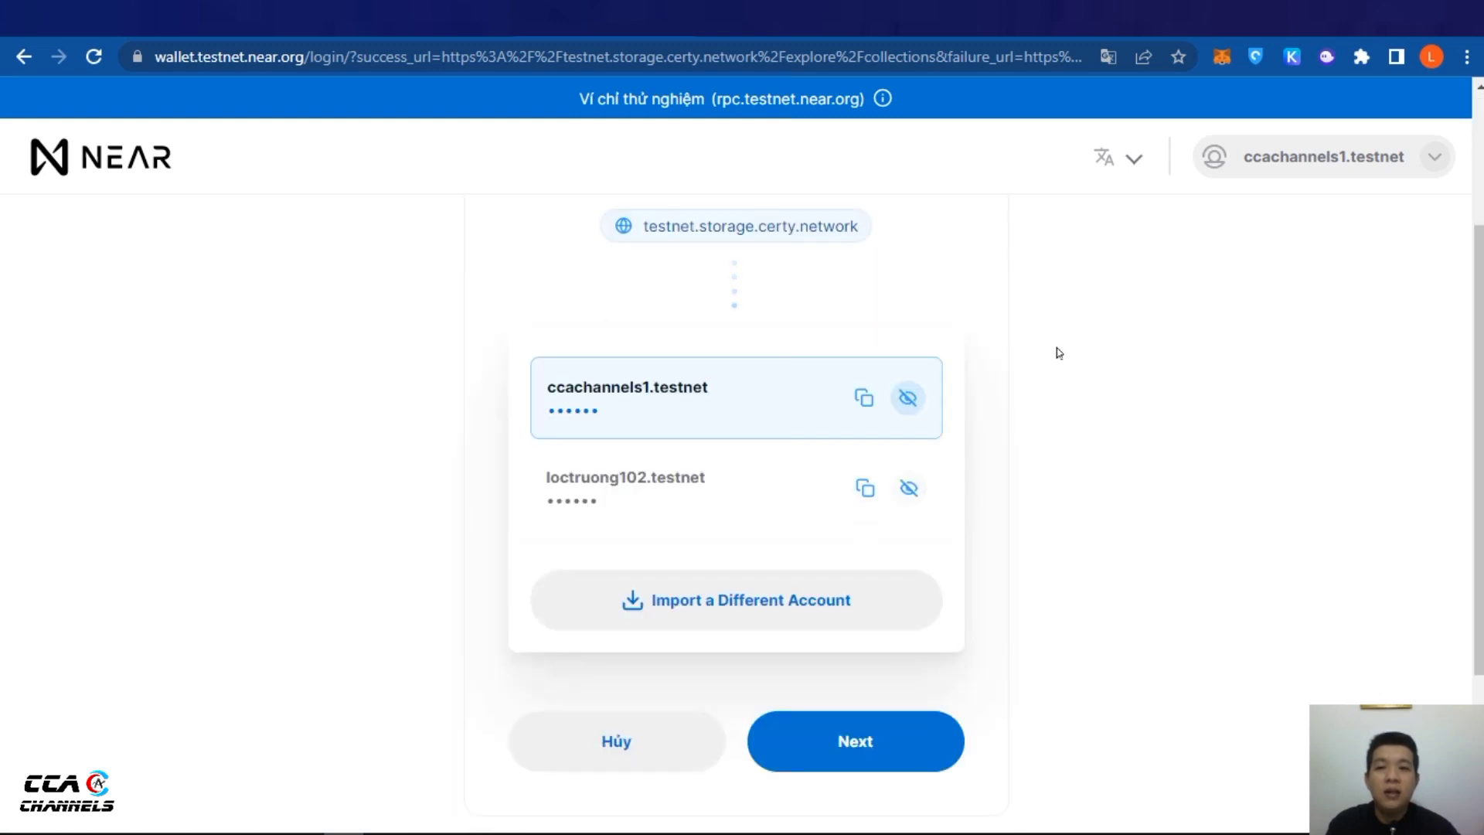
scroll(1058, 353, up, 2)
scroll(1058, 352, down, 2)
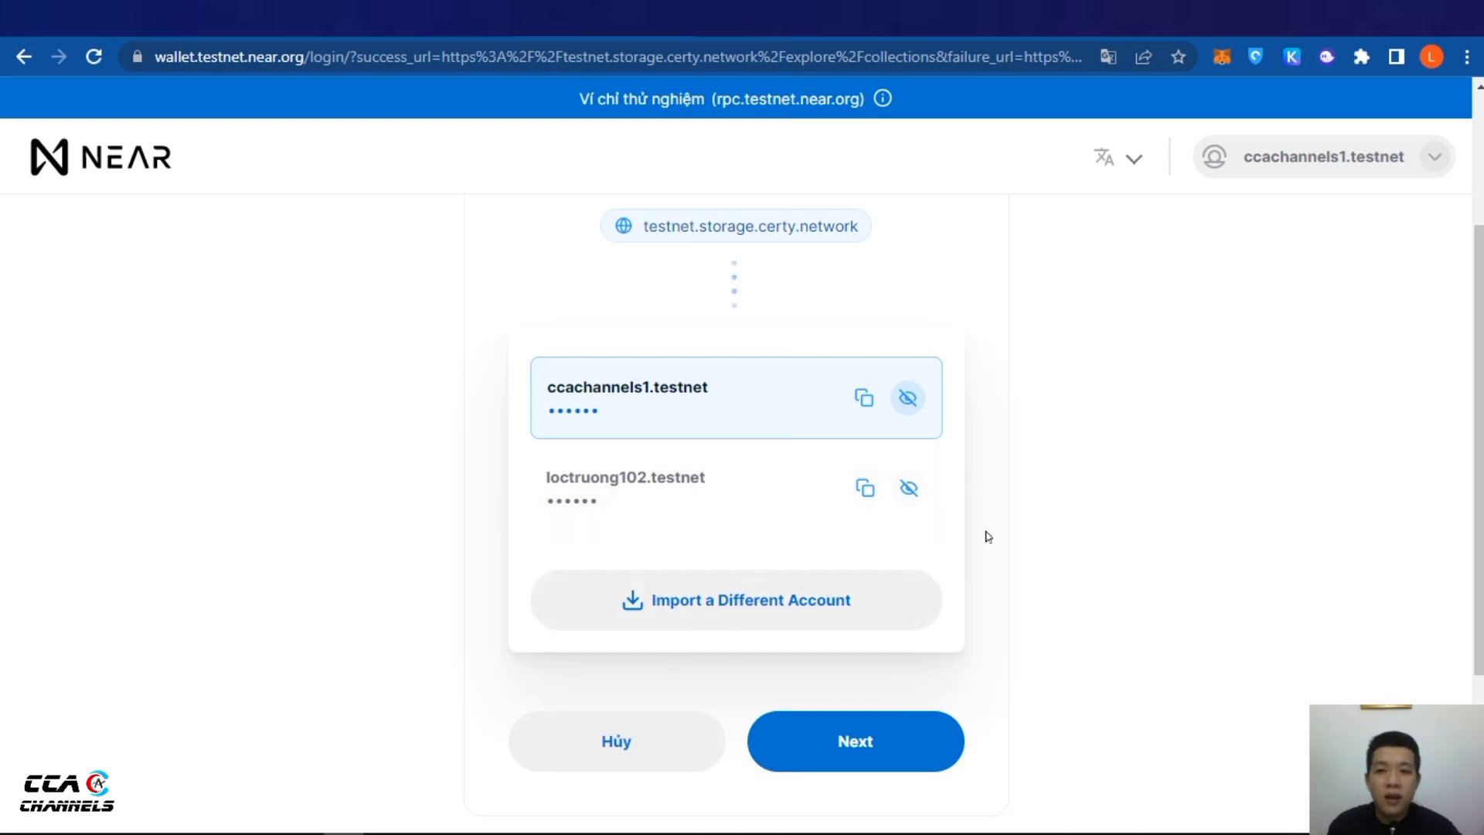
click(863, 735)
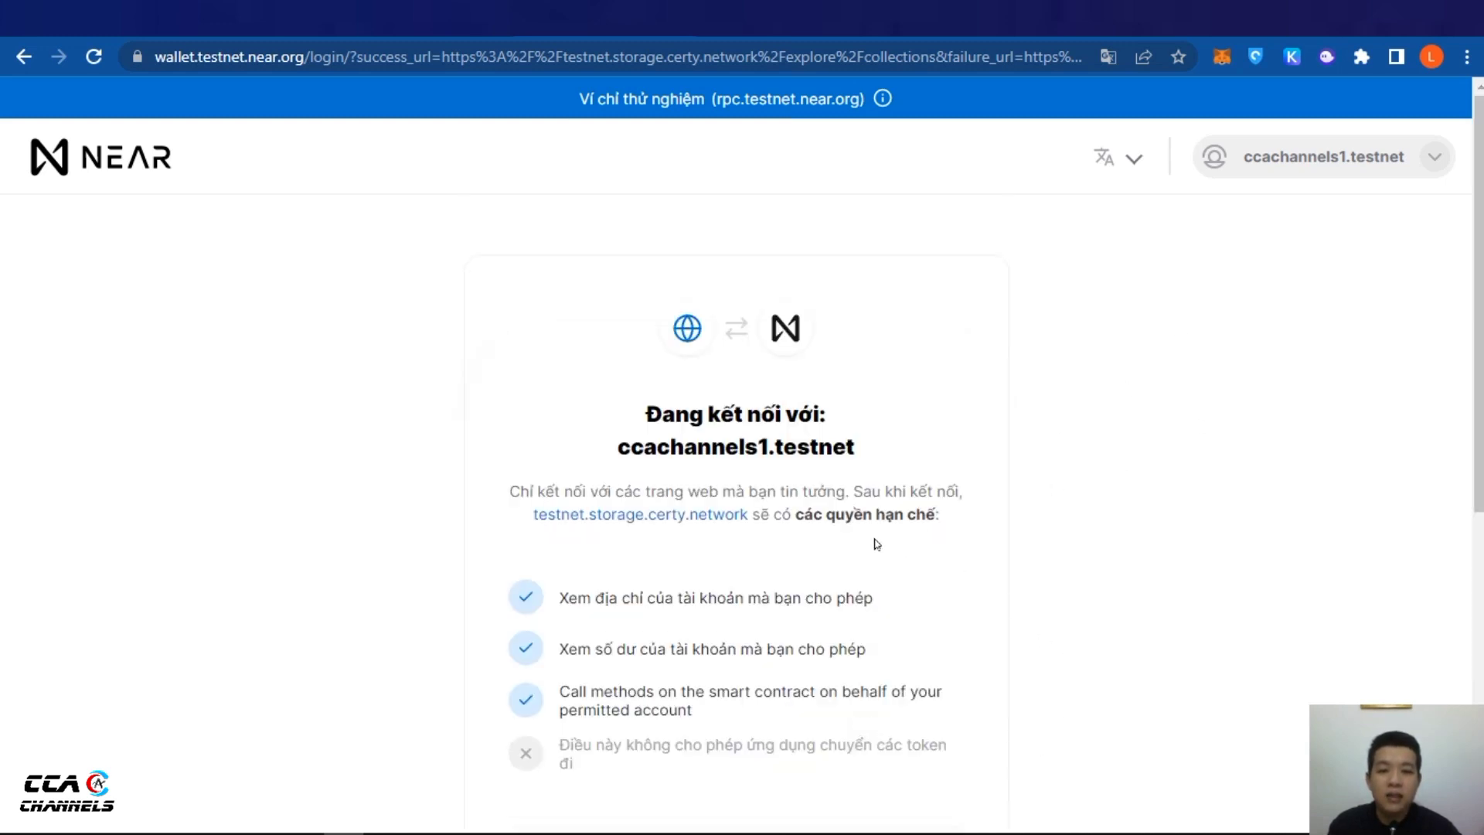
scroll(844, 583, down, 5)
scroll(844, 583, down, 3)
click(867, 514)
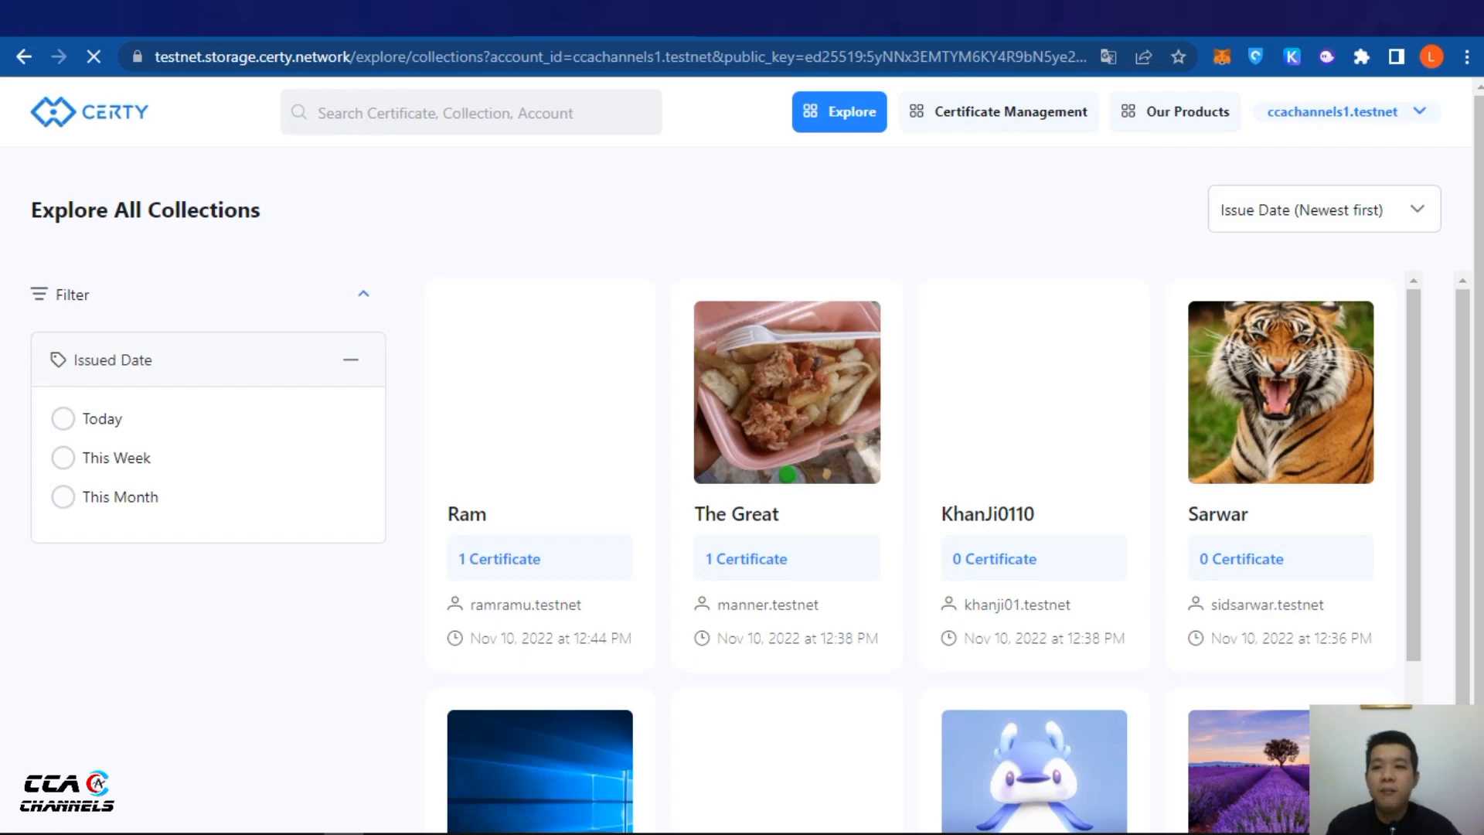
Review Step 2 of the Medium guide on creating a collection, then return to Certy's Minted Collection page
key(ctrl+w)
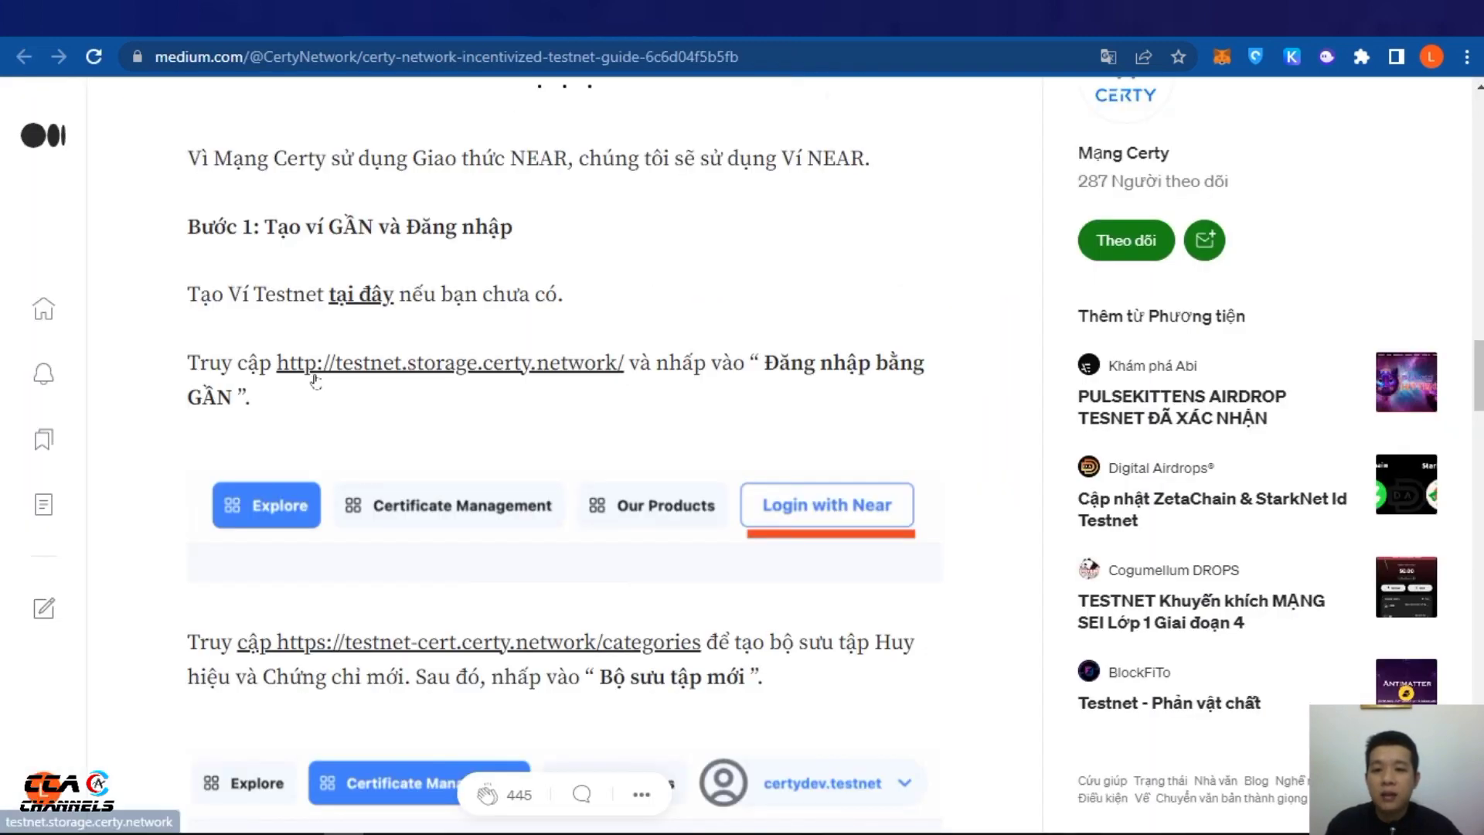
scroll(315, 380, down, 3)
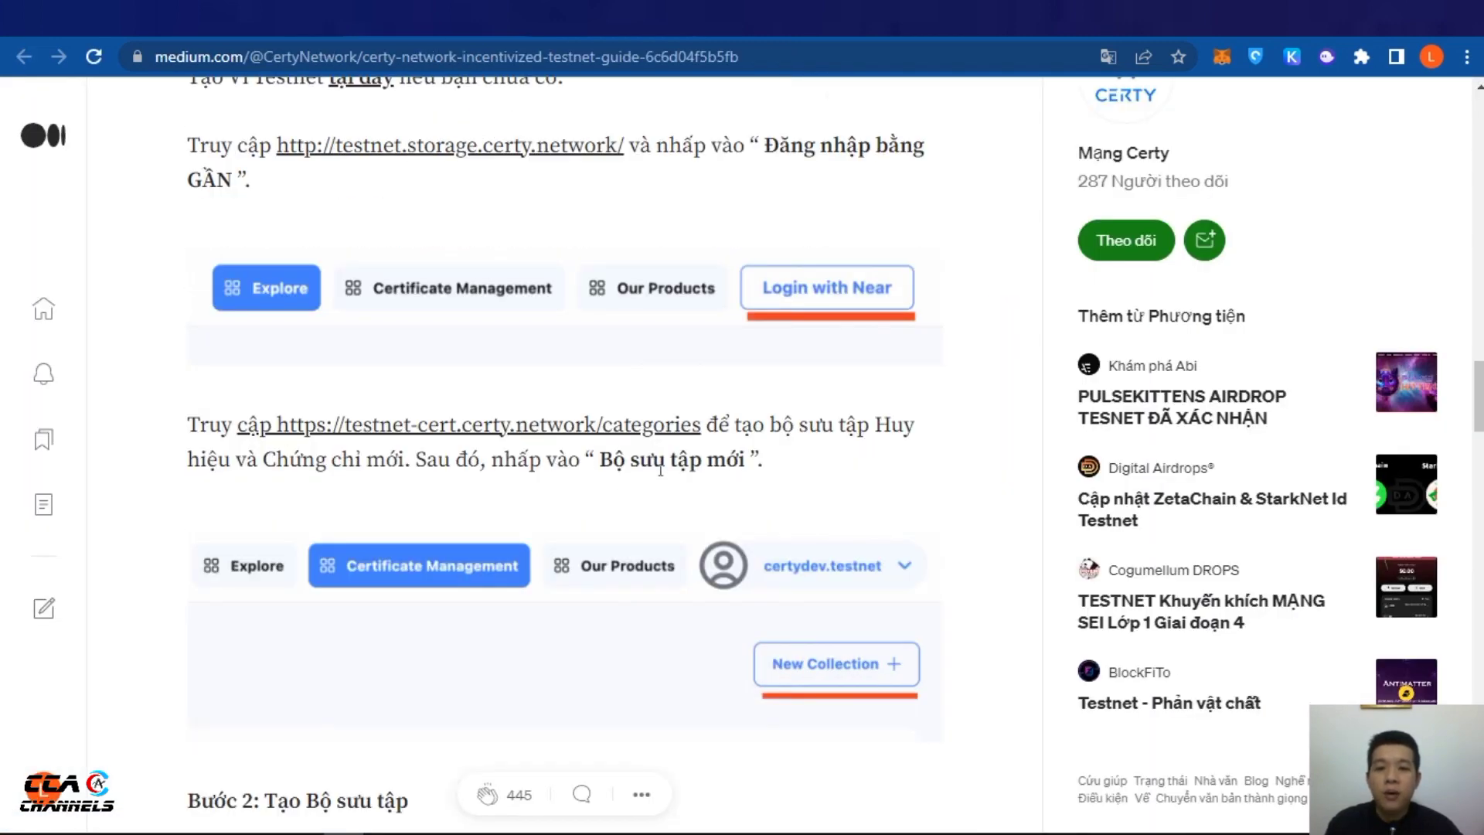
scroll(467, 272, up, 1)
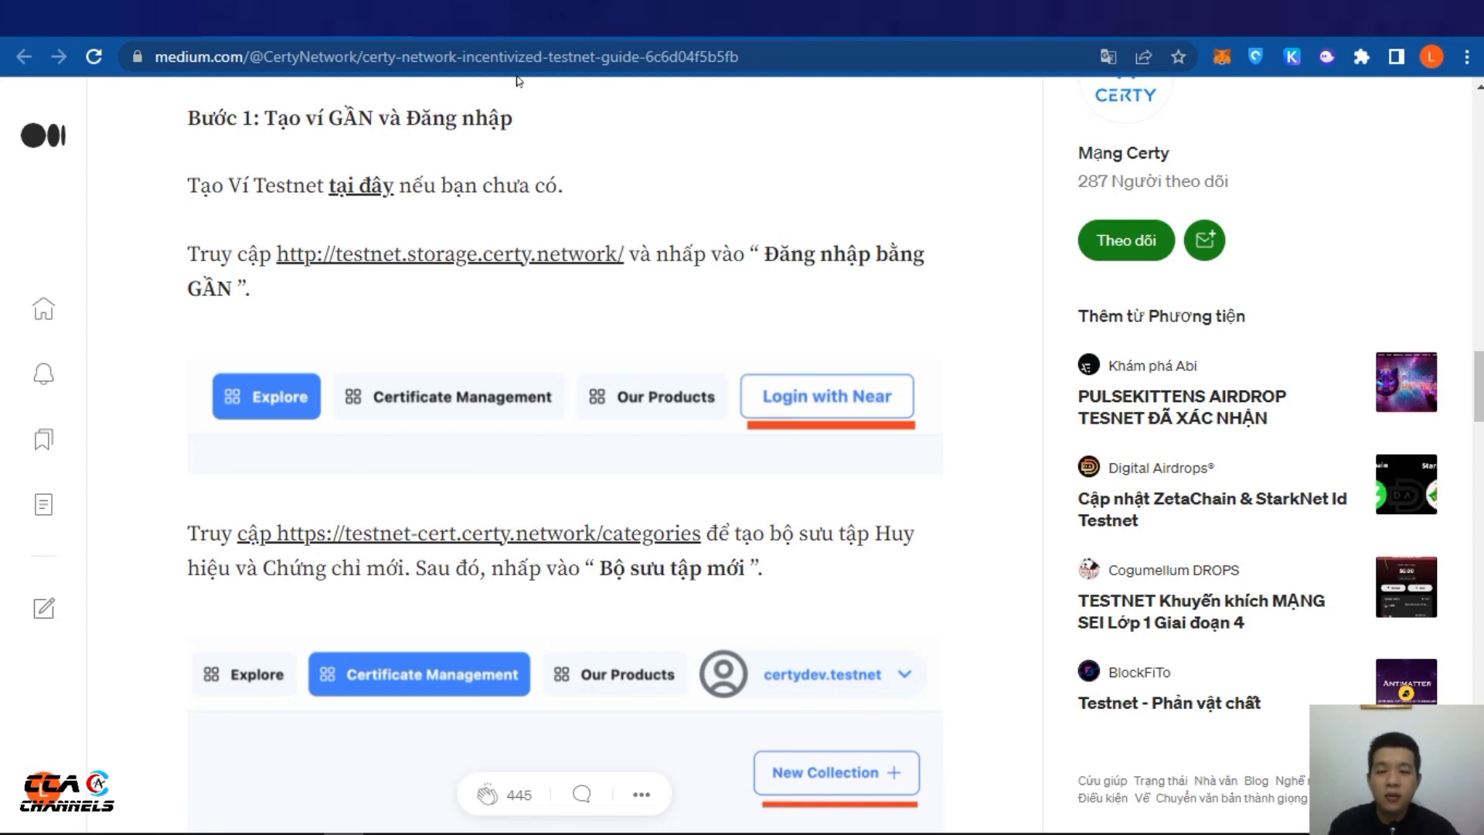
scroll(700, 387, down, 1)
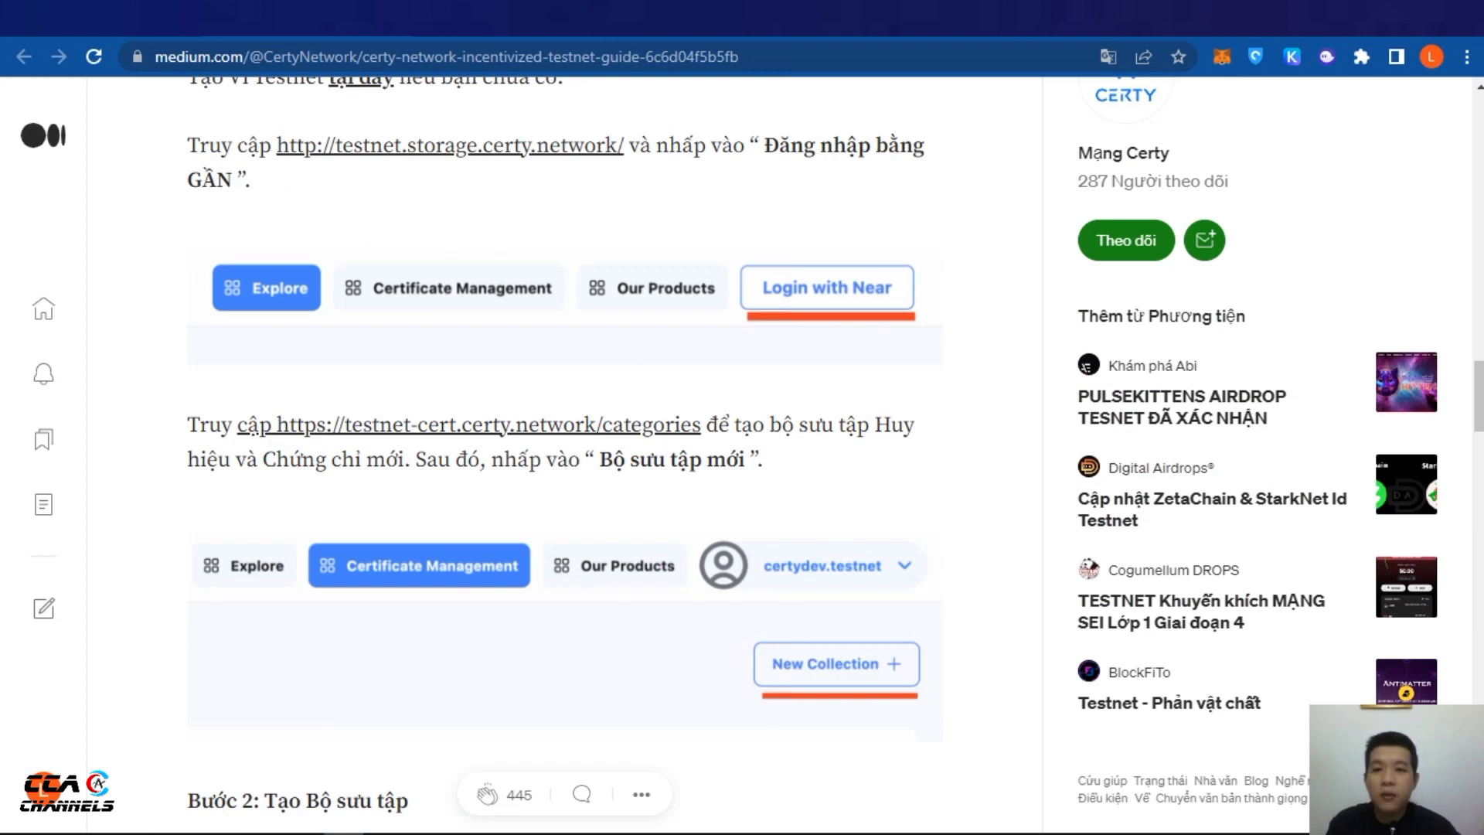
key(ctrl+Tab)
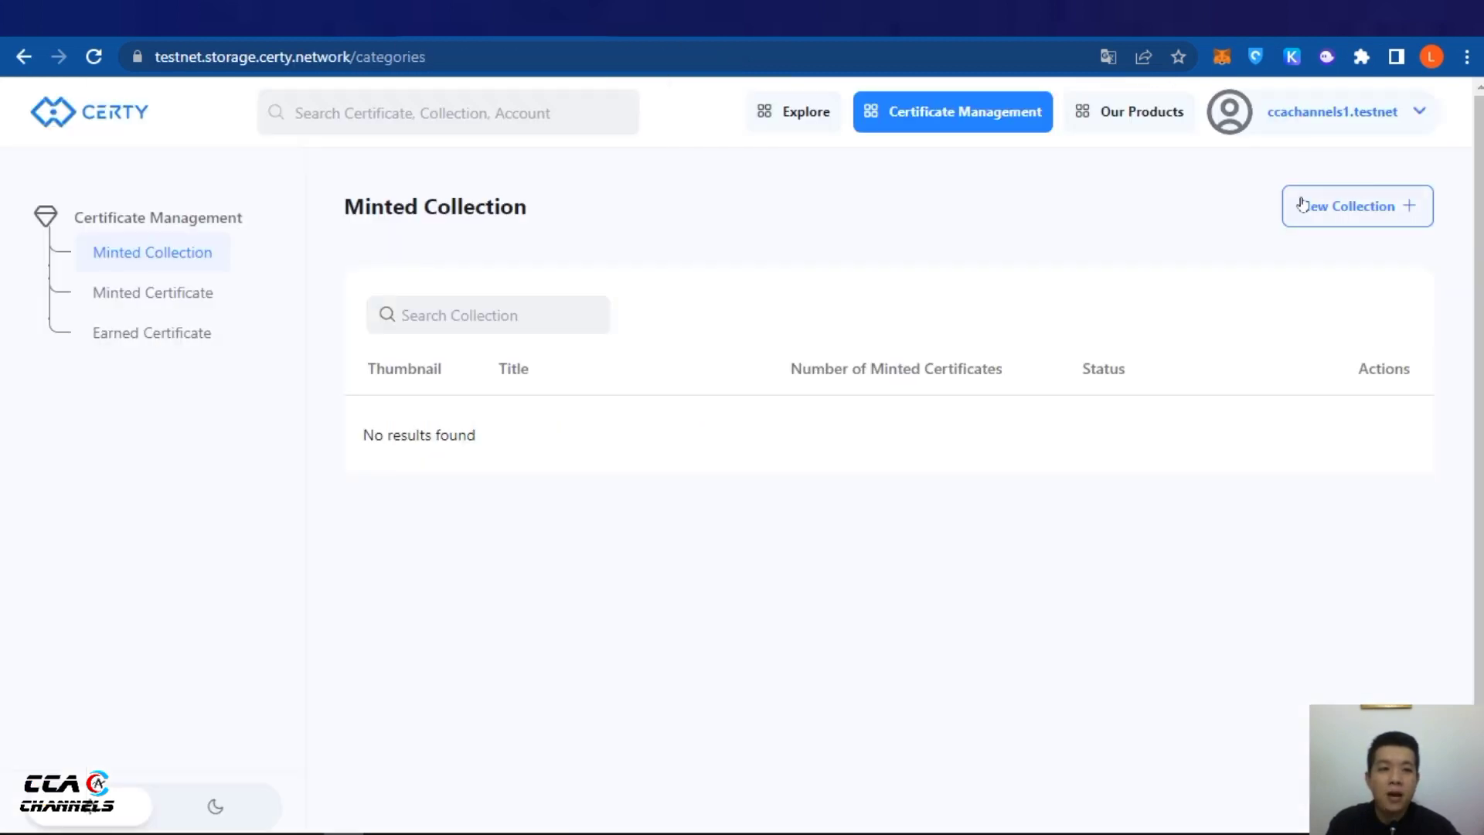
Start a new collection in Certy and glance at the guide's next step
click(1348, 209)
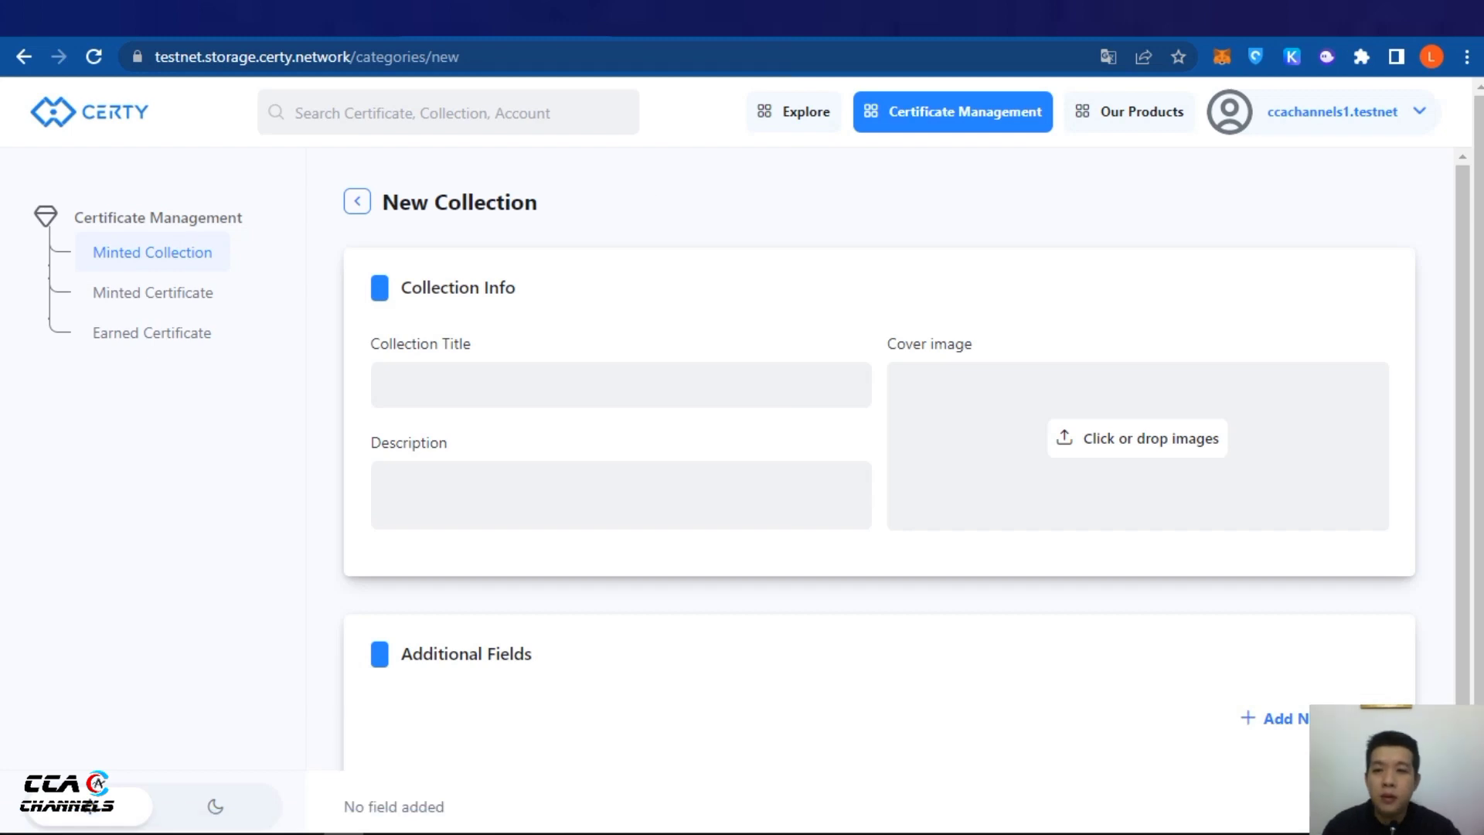
key(ctrl+Tab)
scroll(429, 452, down, 5)
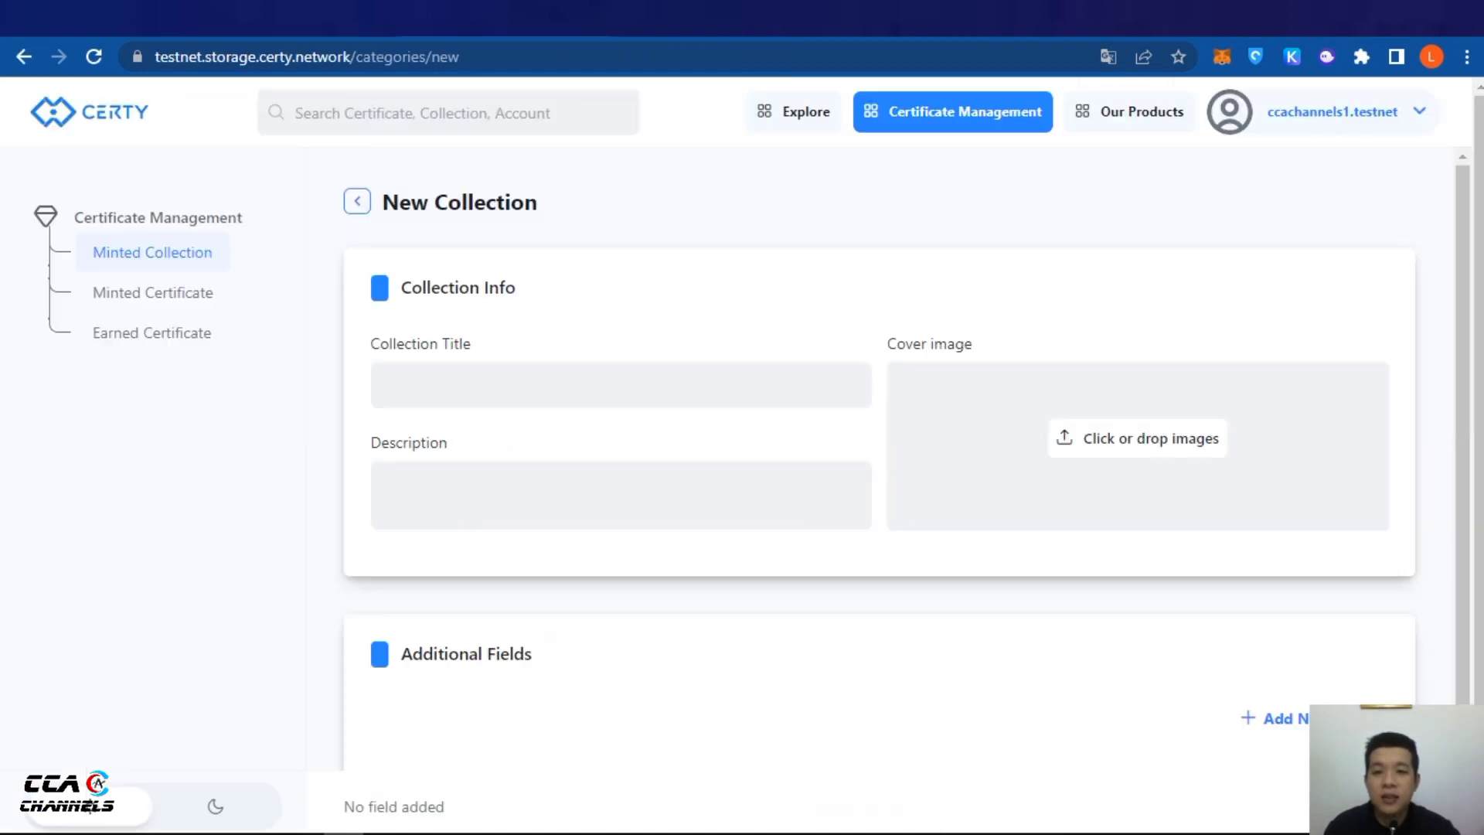
Translate the Certy page to Vietnamese and enter the collection title 'CCAchannels'
right_click(795, 264)
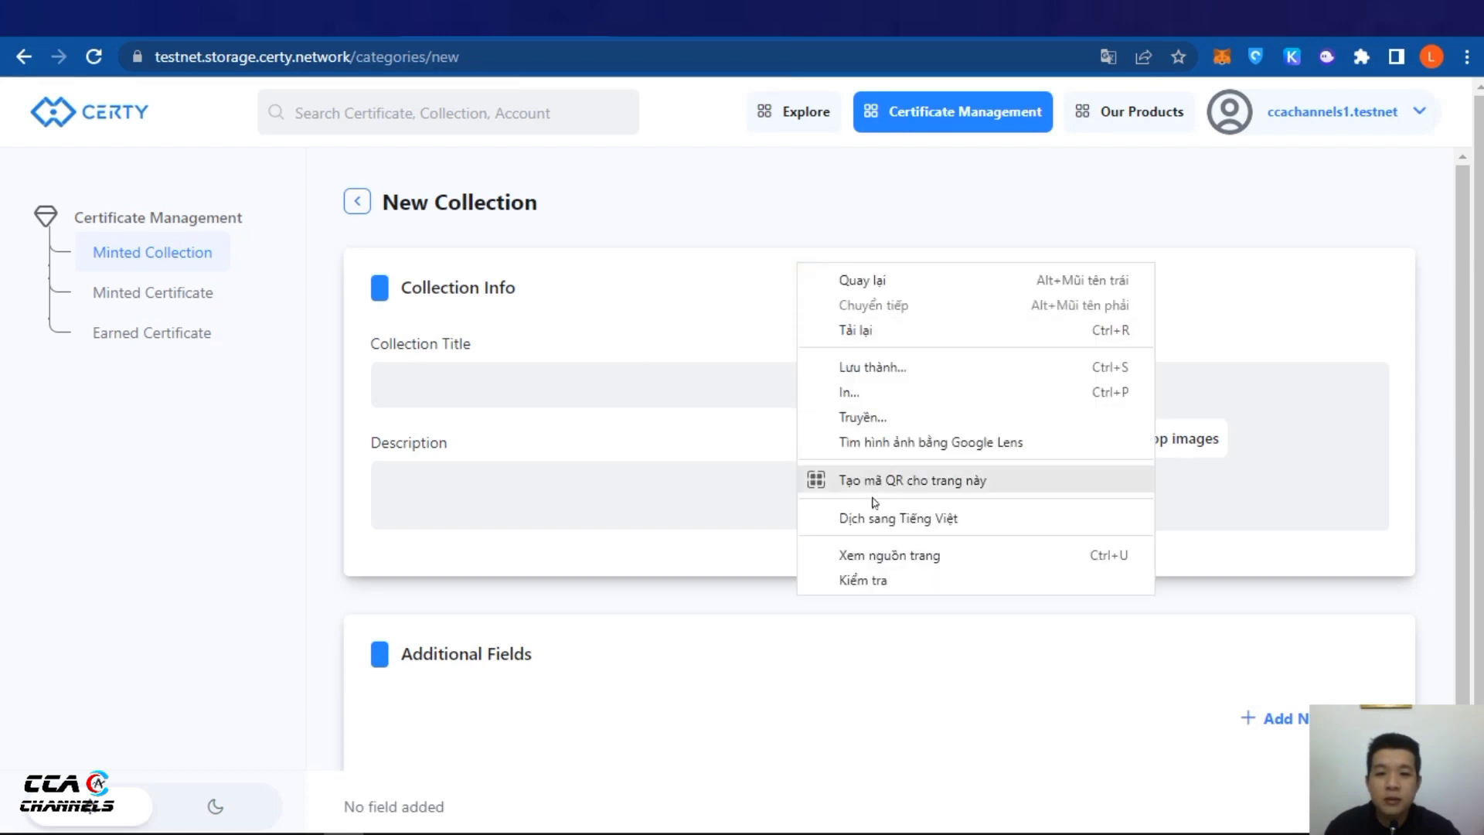
click(947, 512)
click(636, 339)
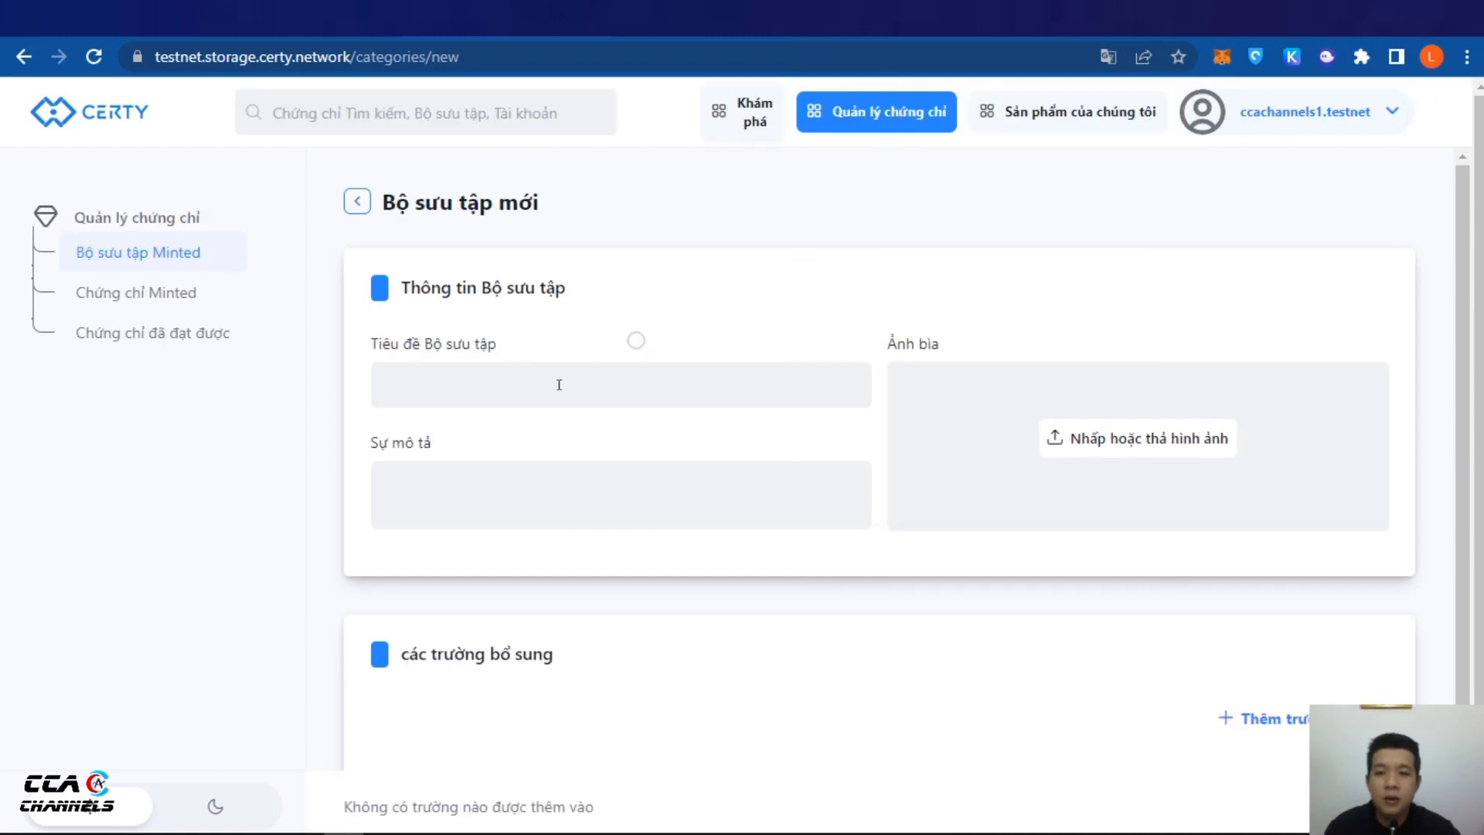
click(559, 386)
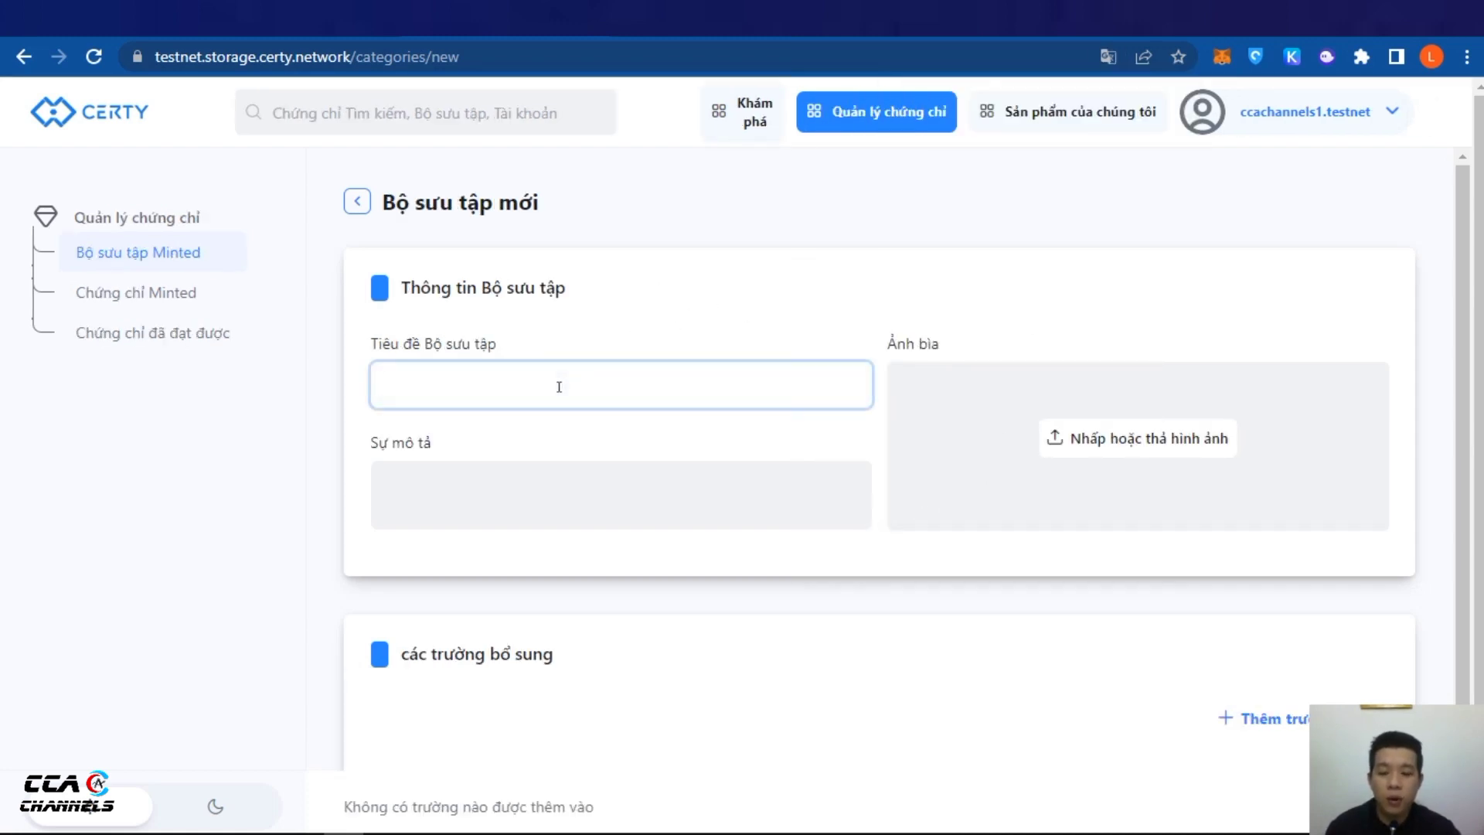
text(CC)
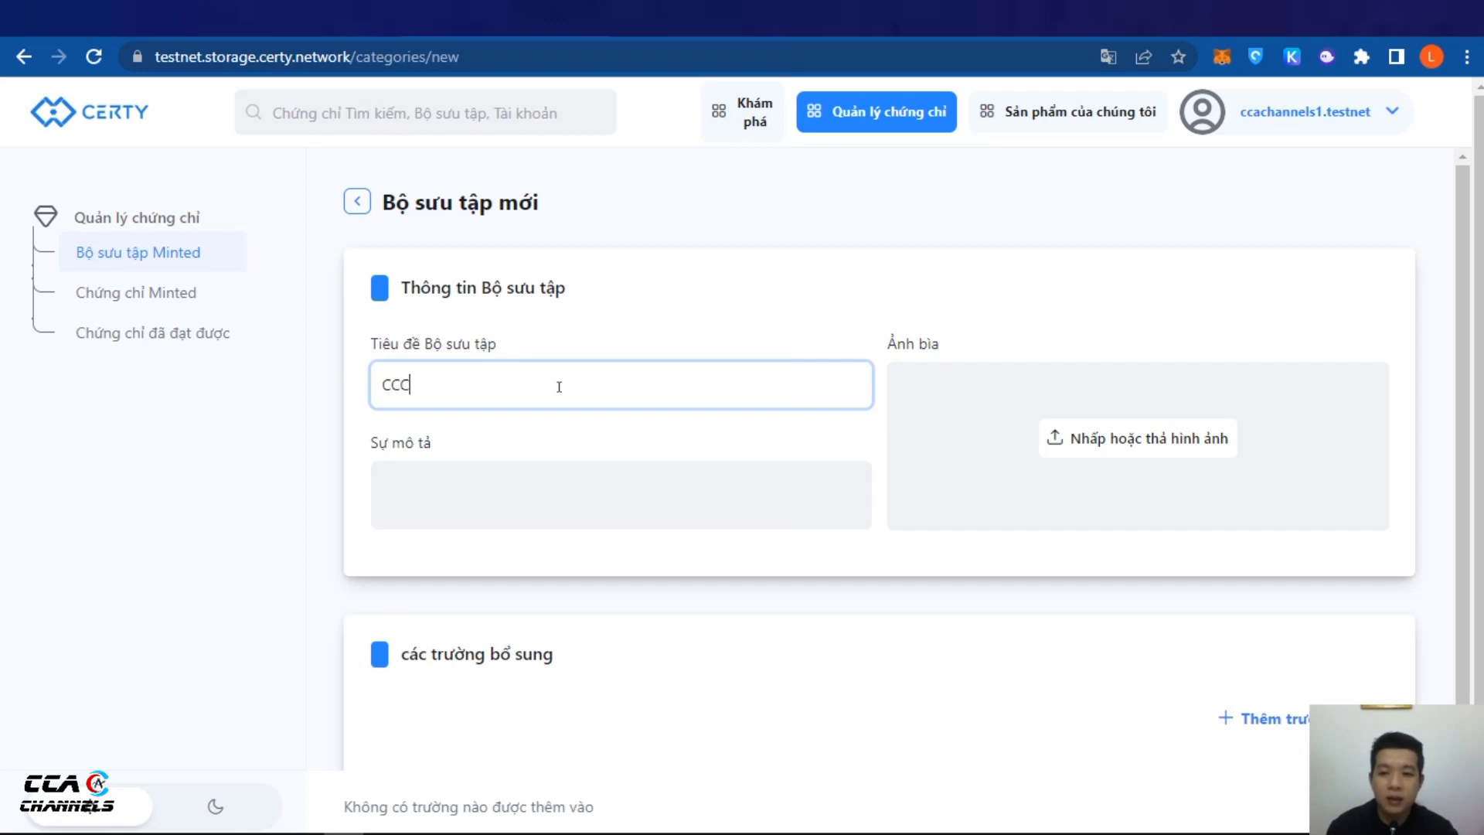
text(Achannels)
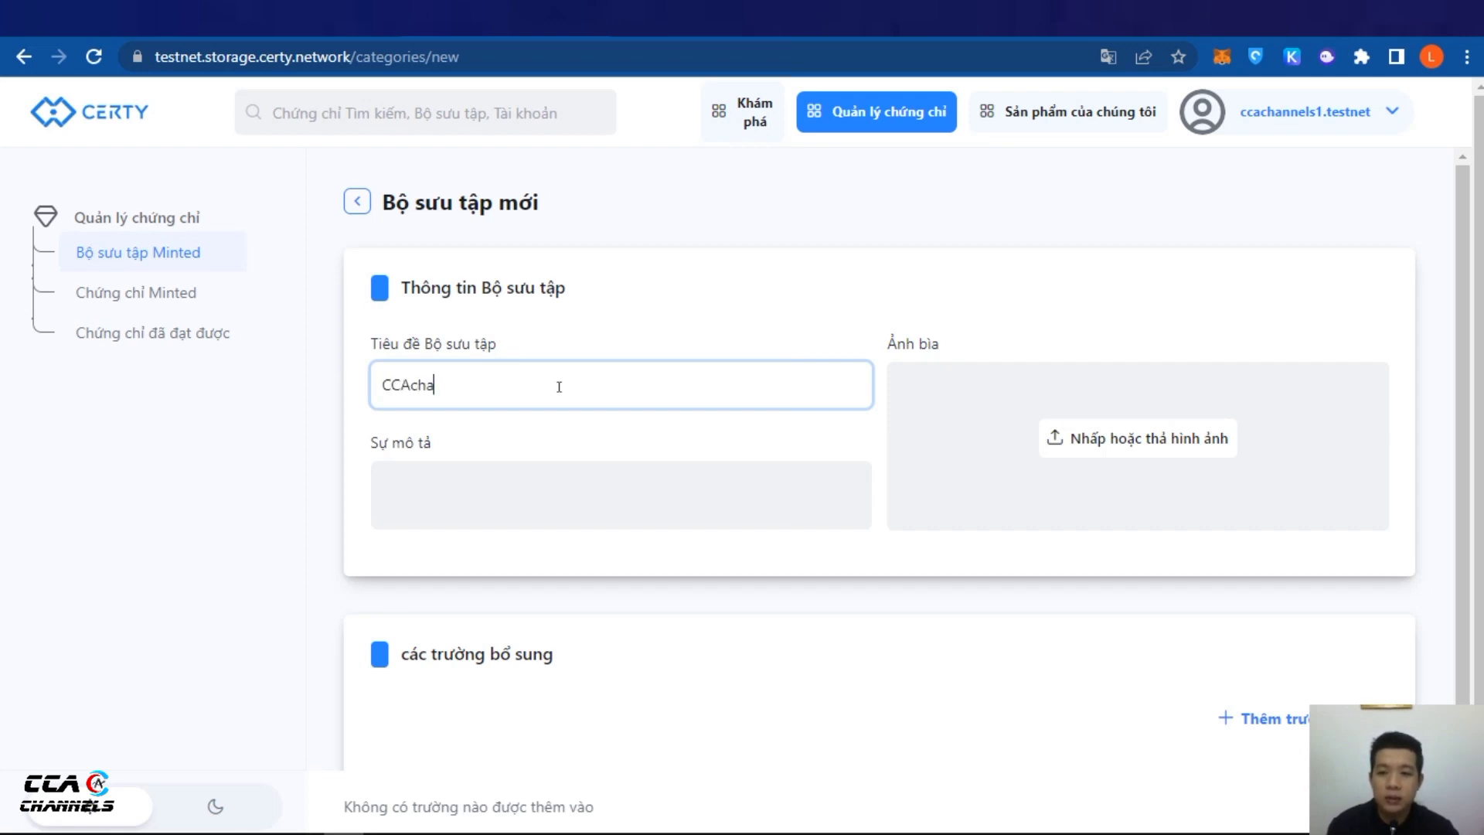
Upload the CCA Channels logo as the collection cover image
click(986, 388)
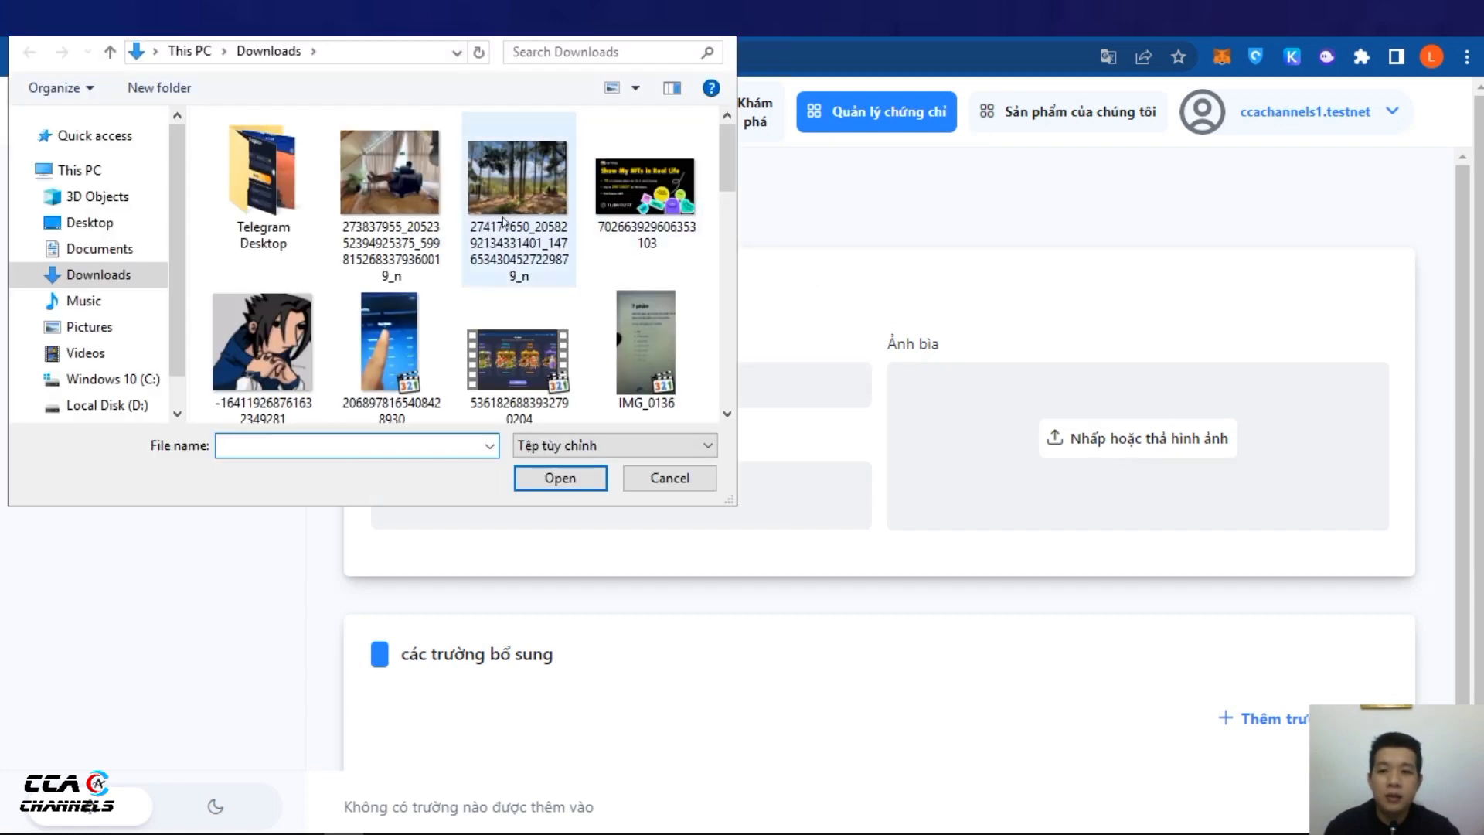
scroll(541, 310, down, 5)
click(518, 202)
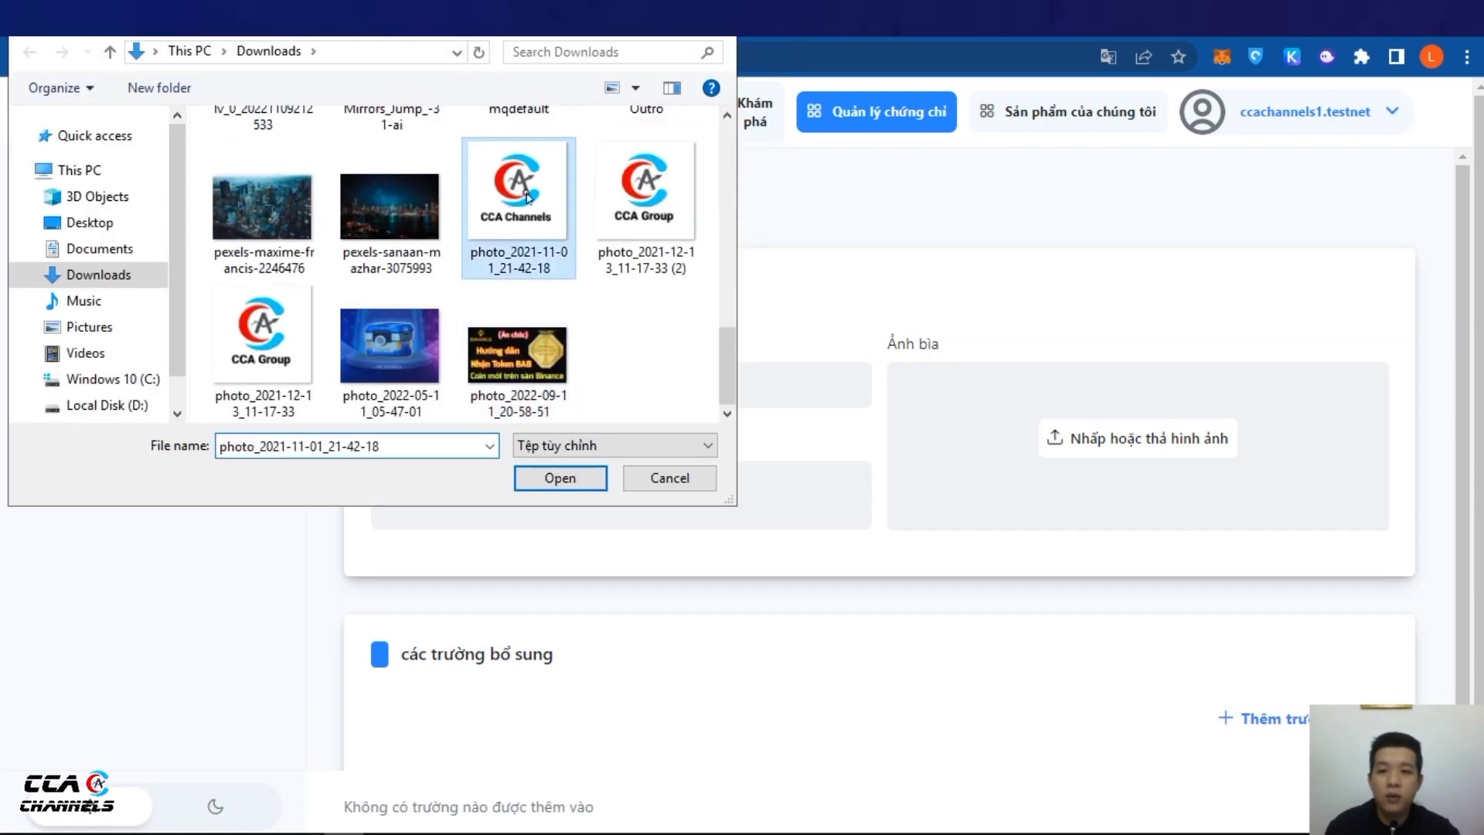
click(560, 477)
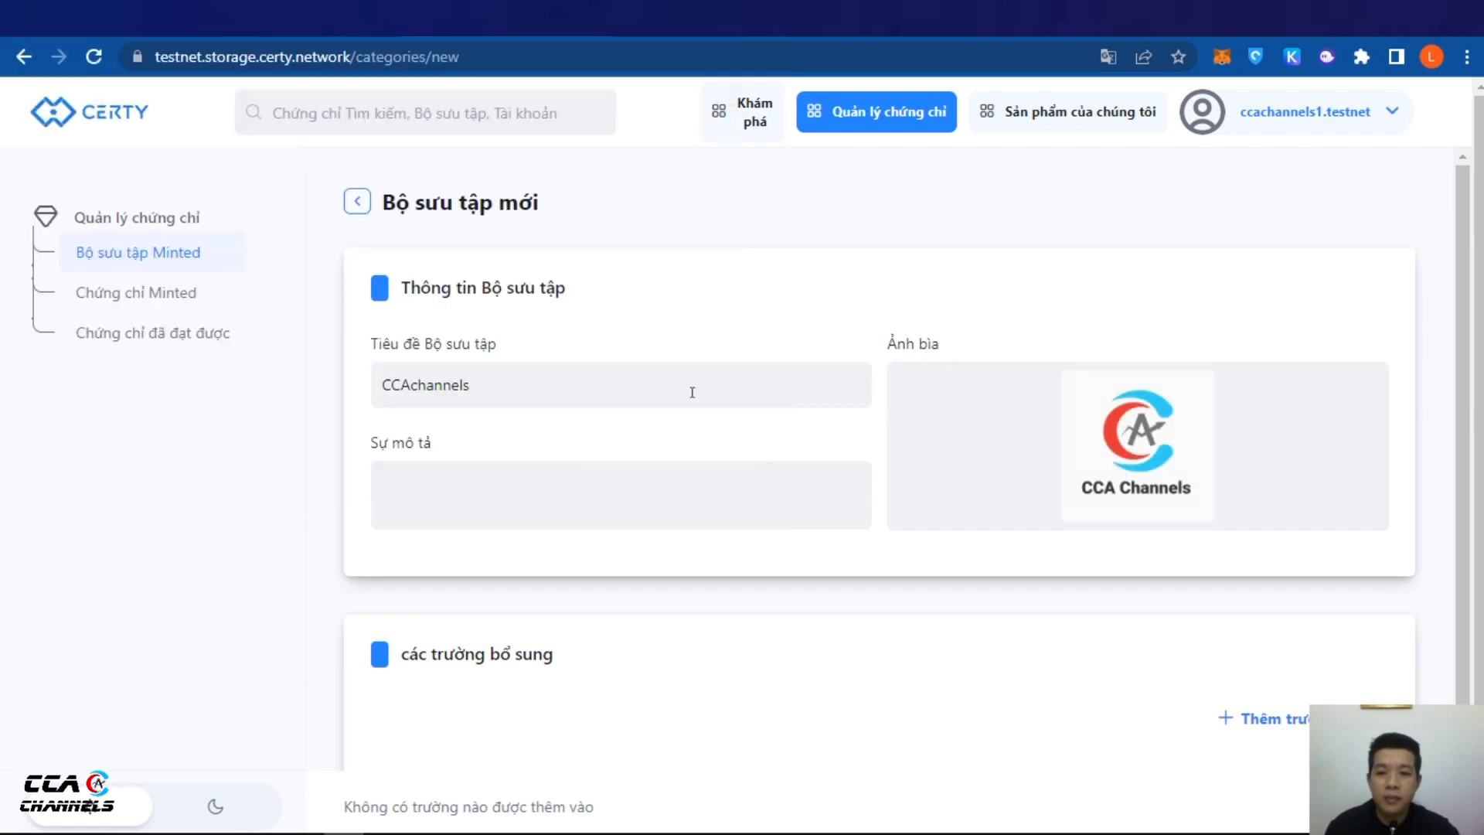
Enter the description 'CCA CHAHNNELS LEARN AND EARN' and check the guide's Step 3 on minting
click(510, 504)
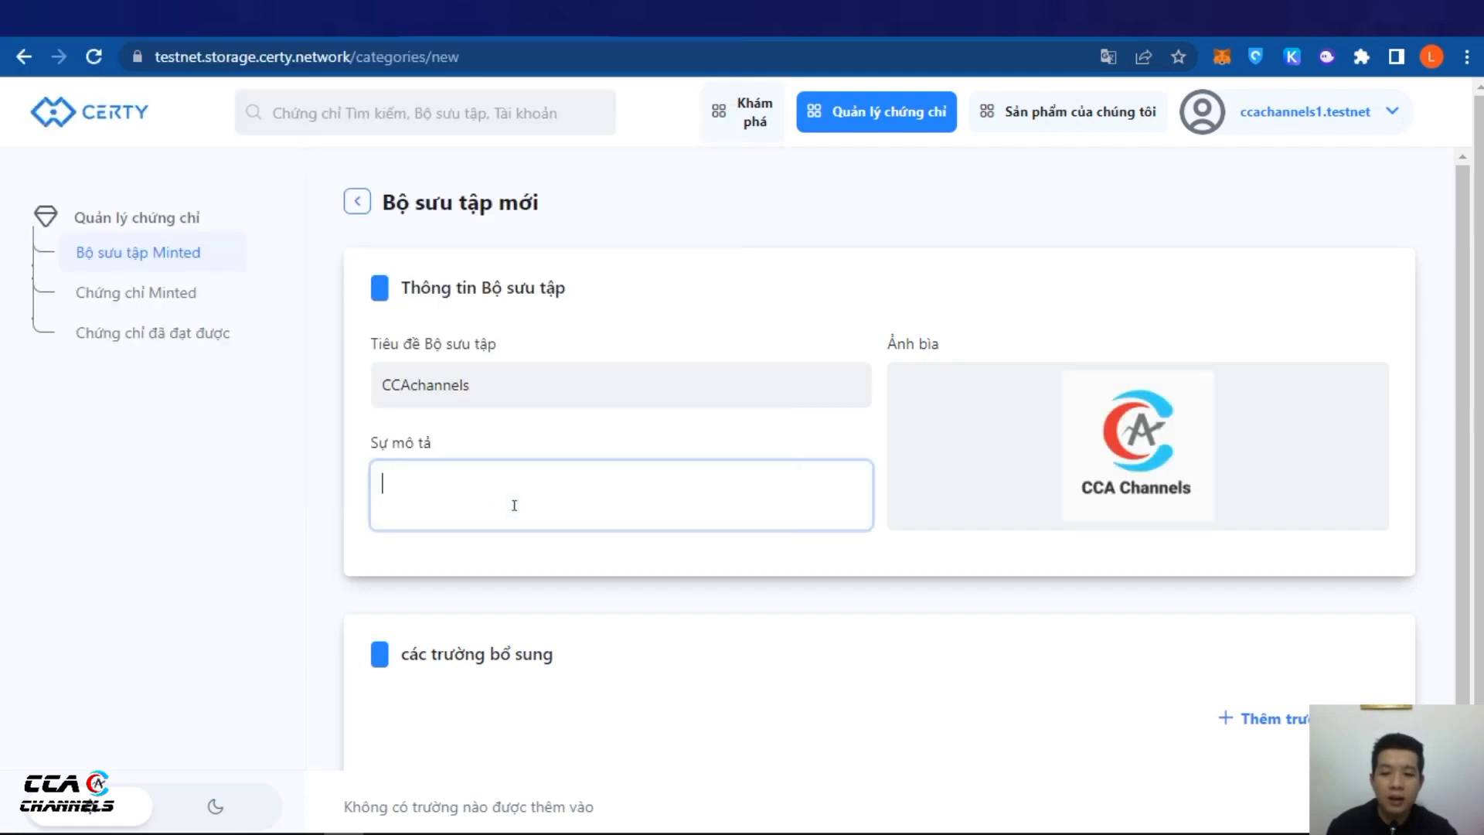
text(CCA)
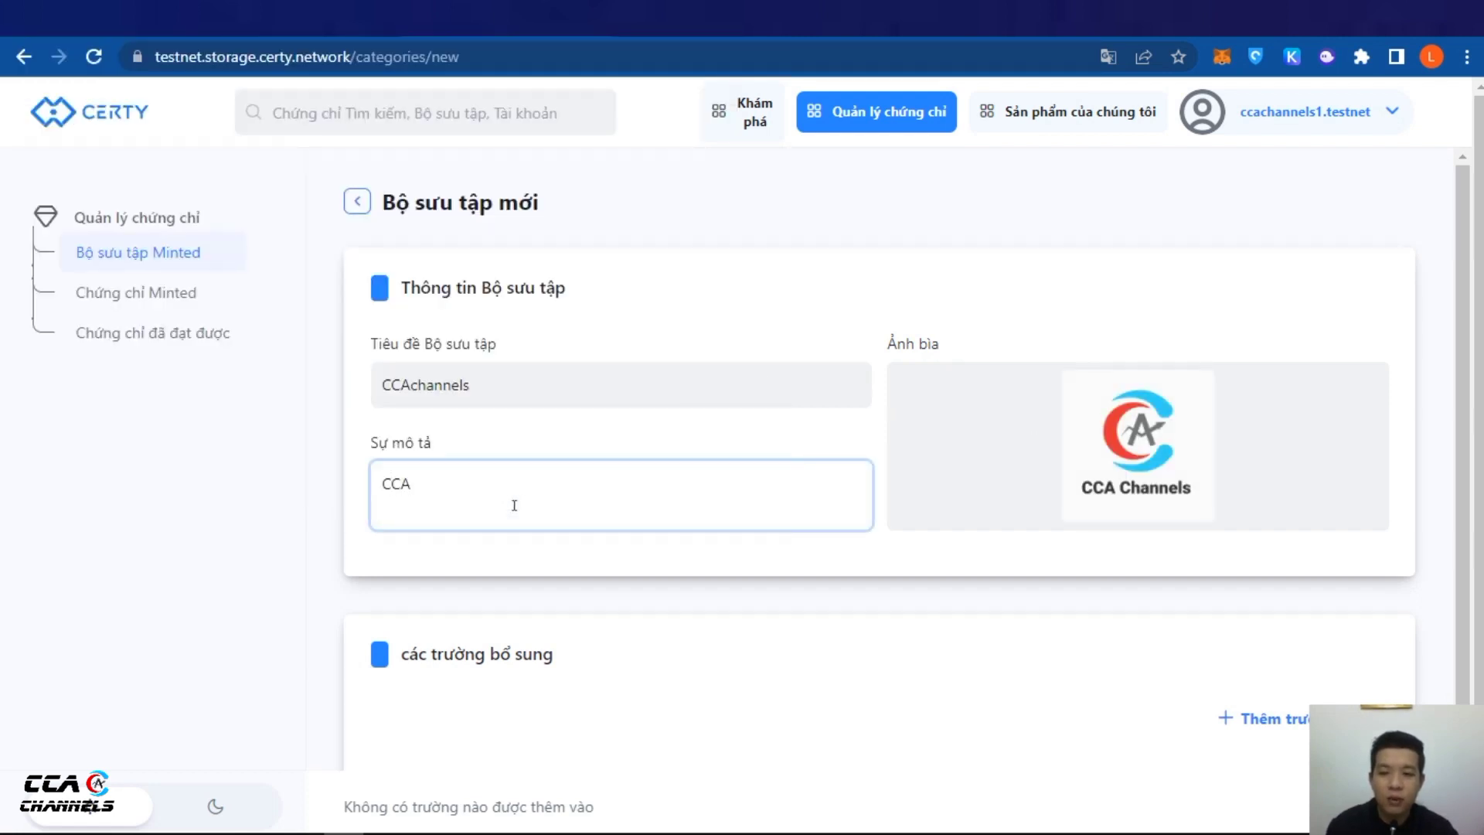
text( CHA)
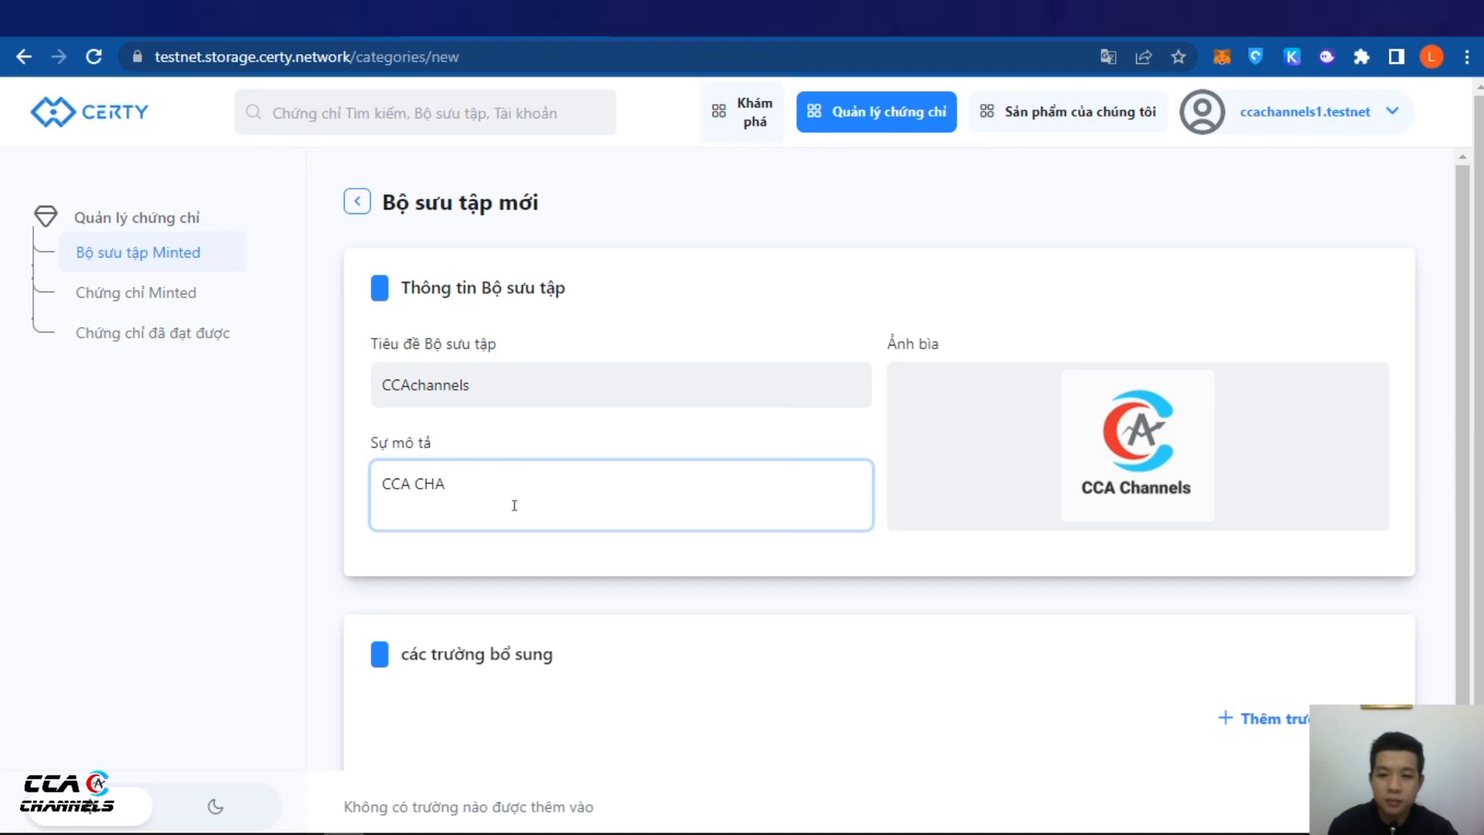
text(HNNELS LEAR)
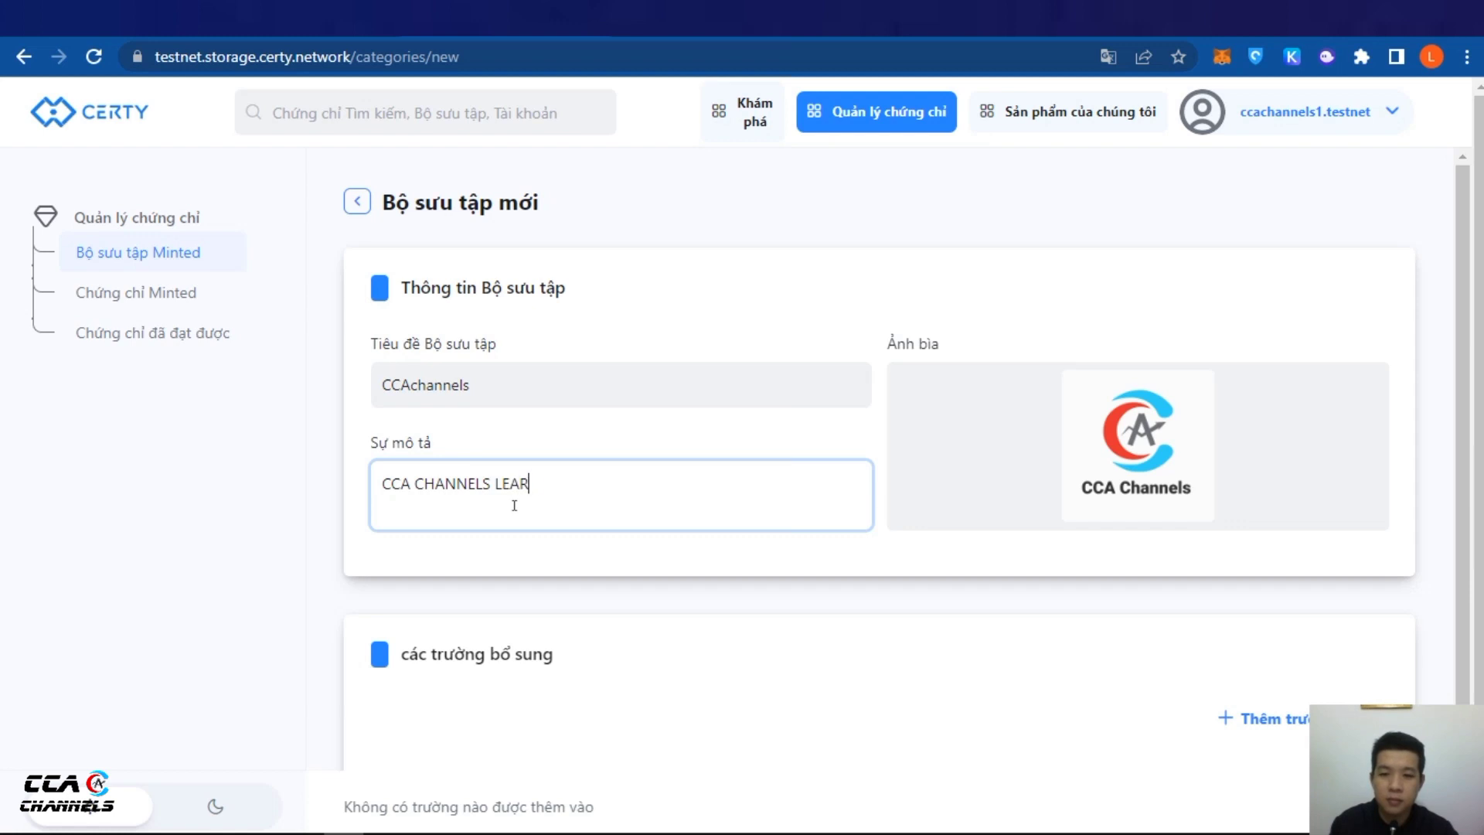
text(N AND EARN)
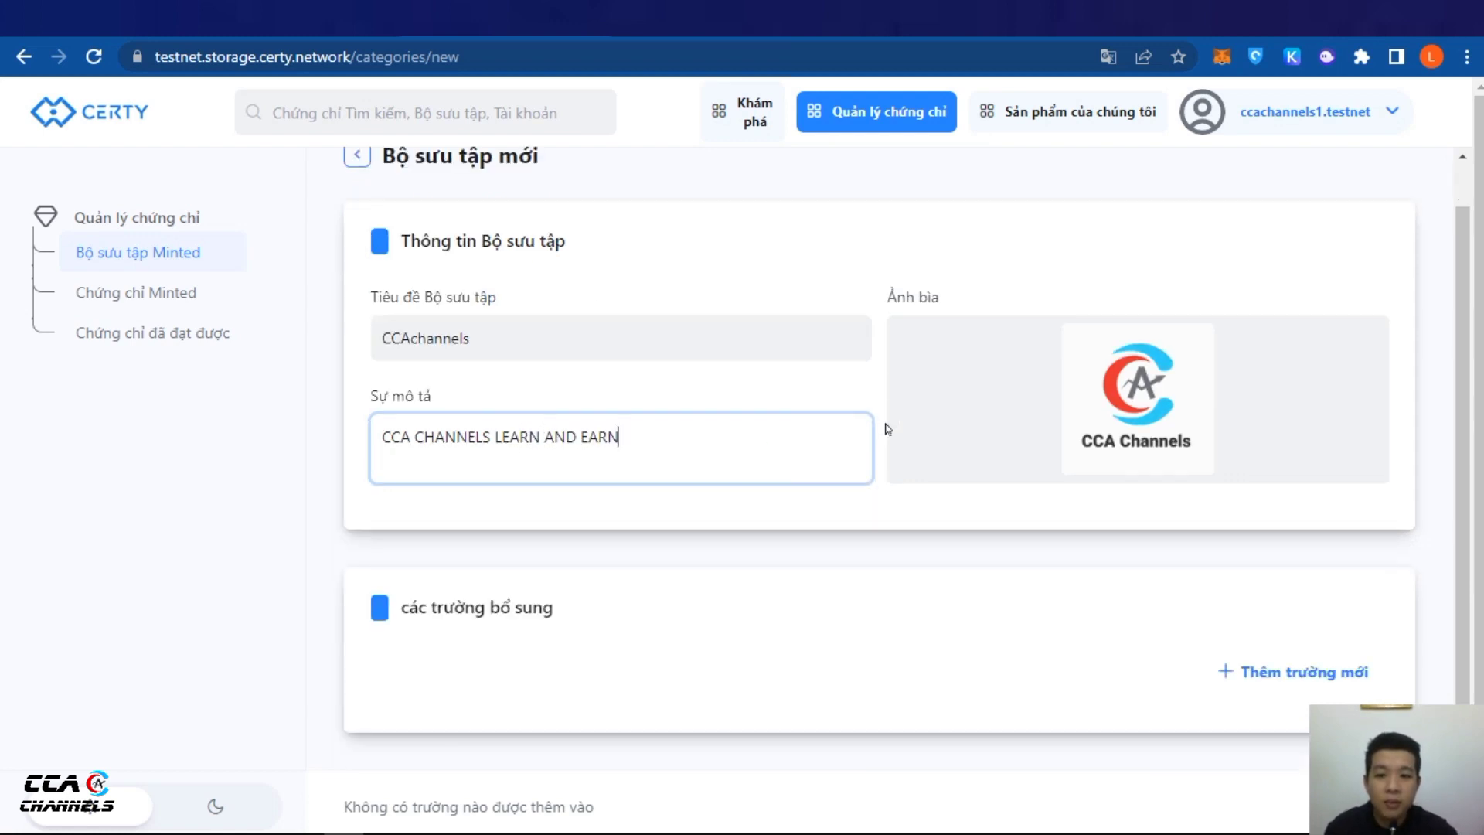
scroll(887, 424, down, 1)
scroll(582, 561, down, 1)
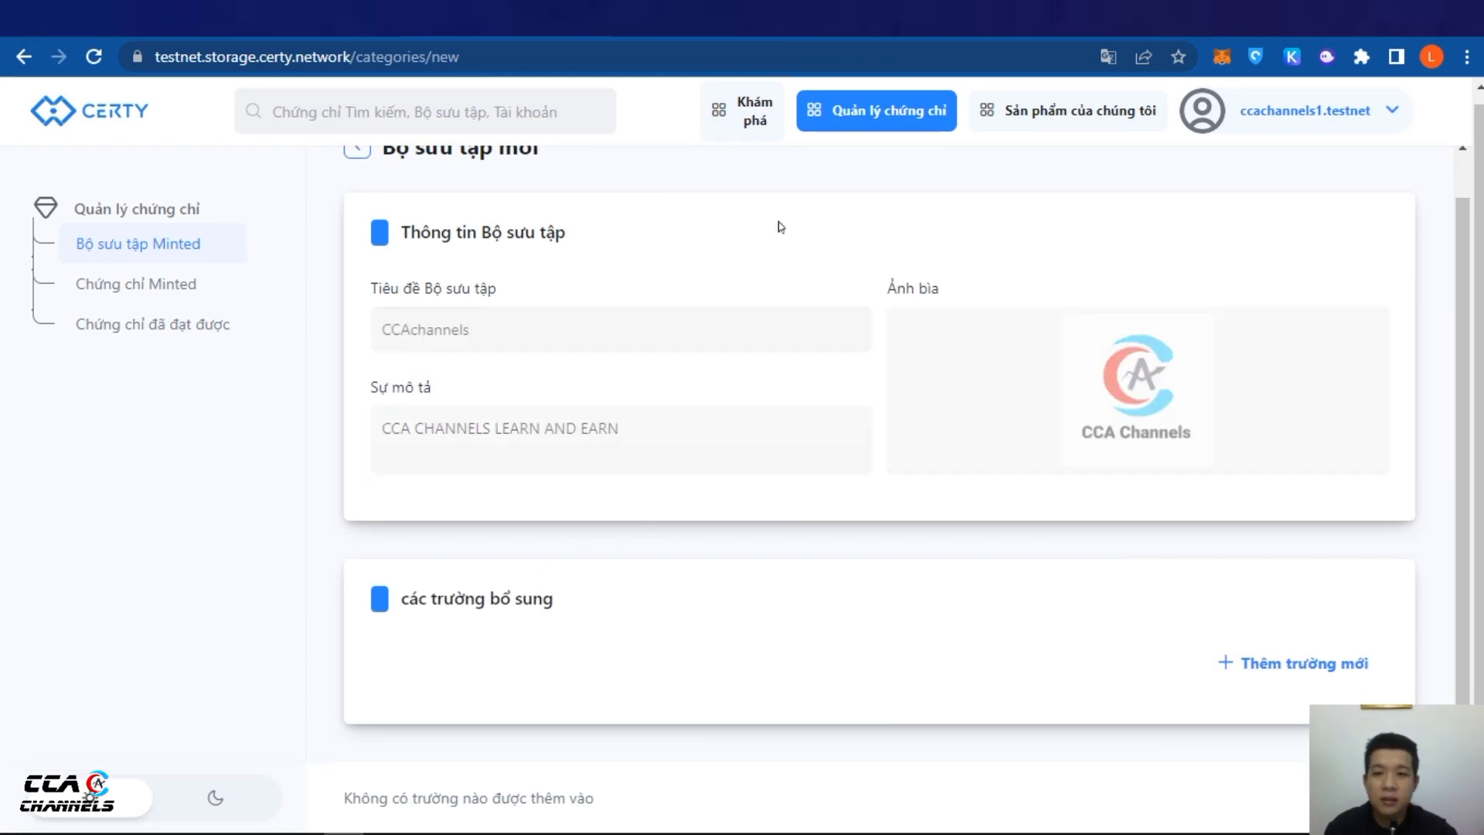
key(ctrl+Tab)
scroll(775, 390, down, 8)
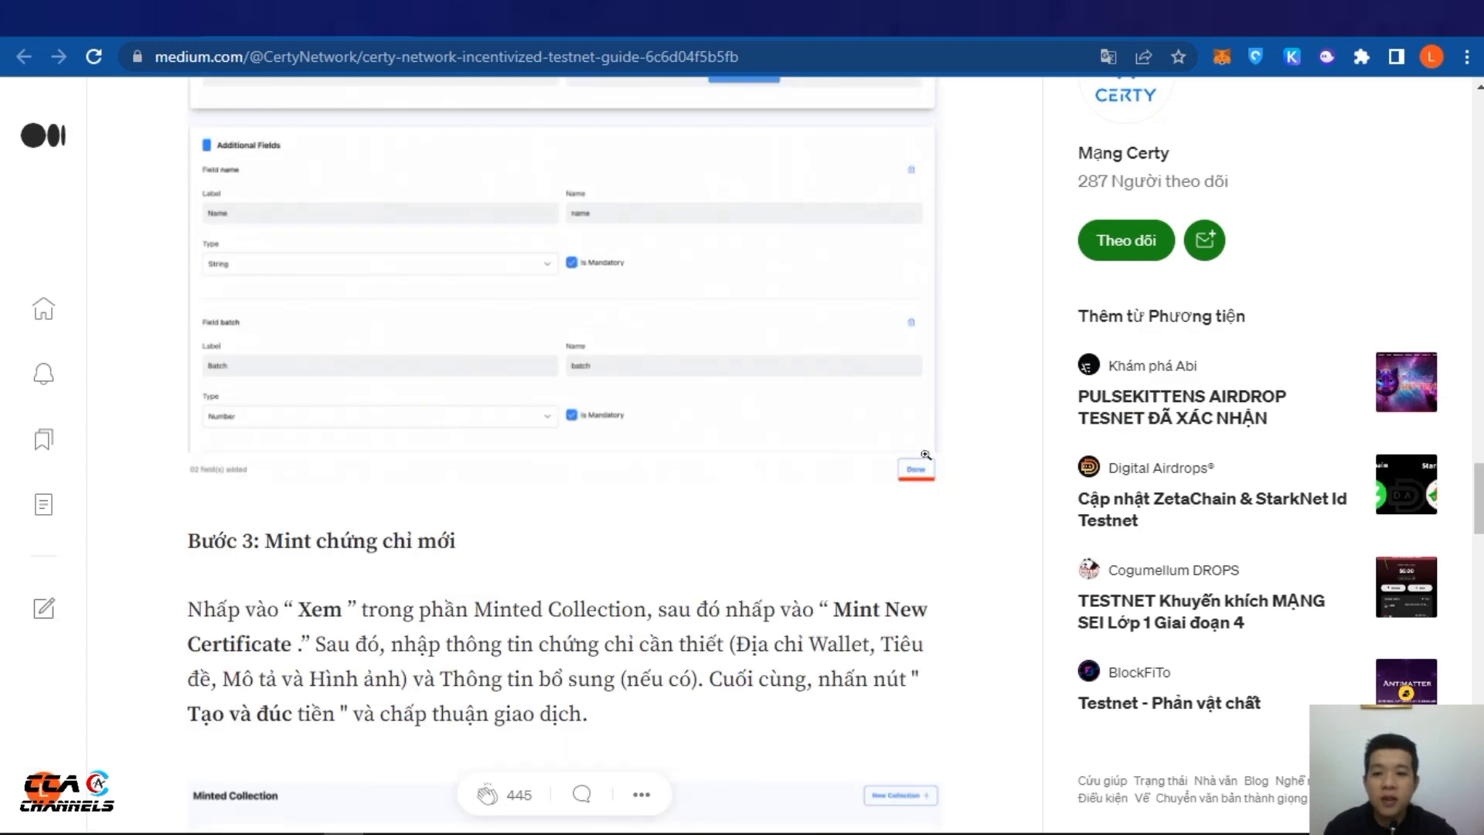
key(ctrl+shift+Tab)
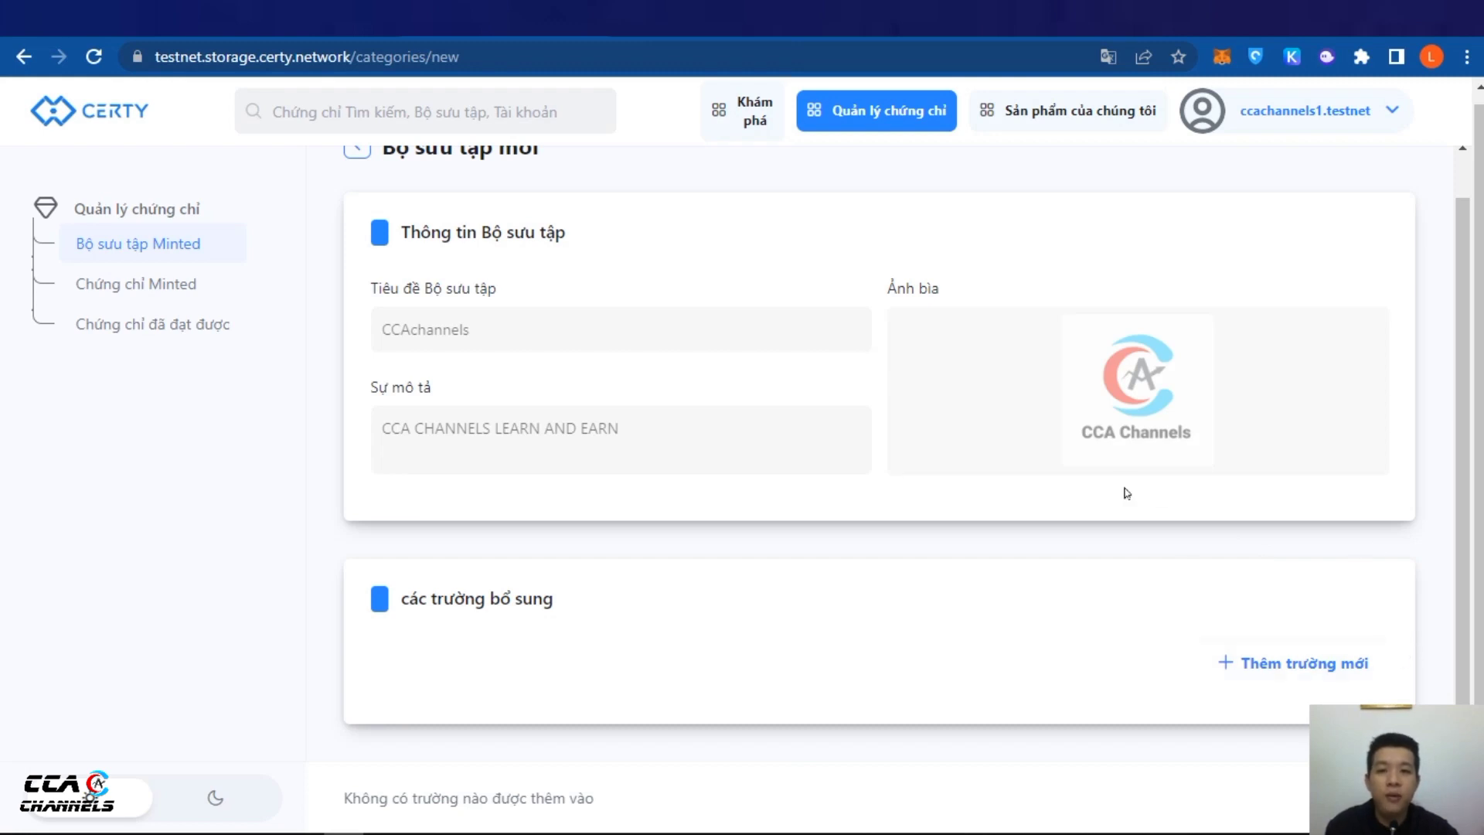
scroll(1129, 487, up, 1)
key(ctrl+Tab)
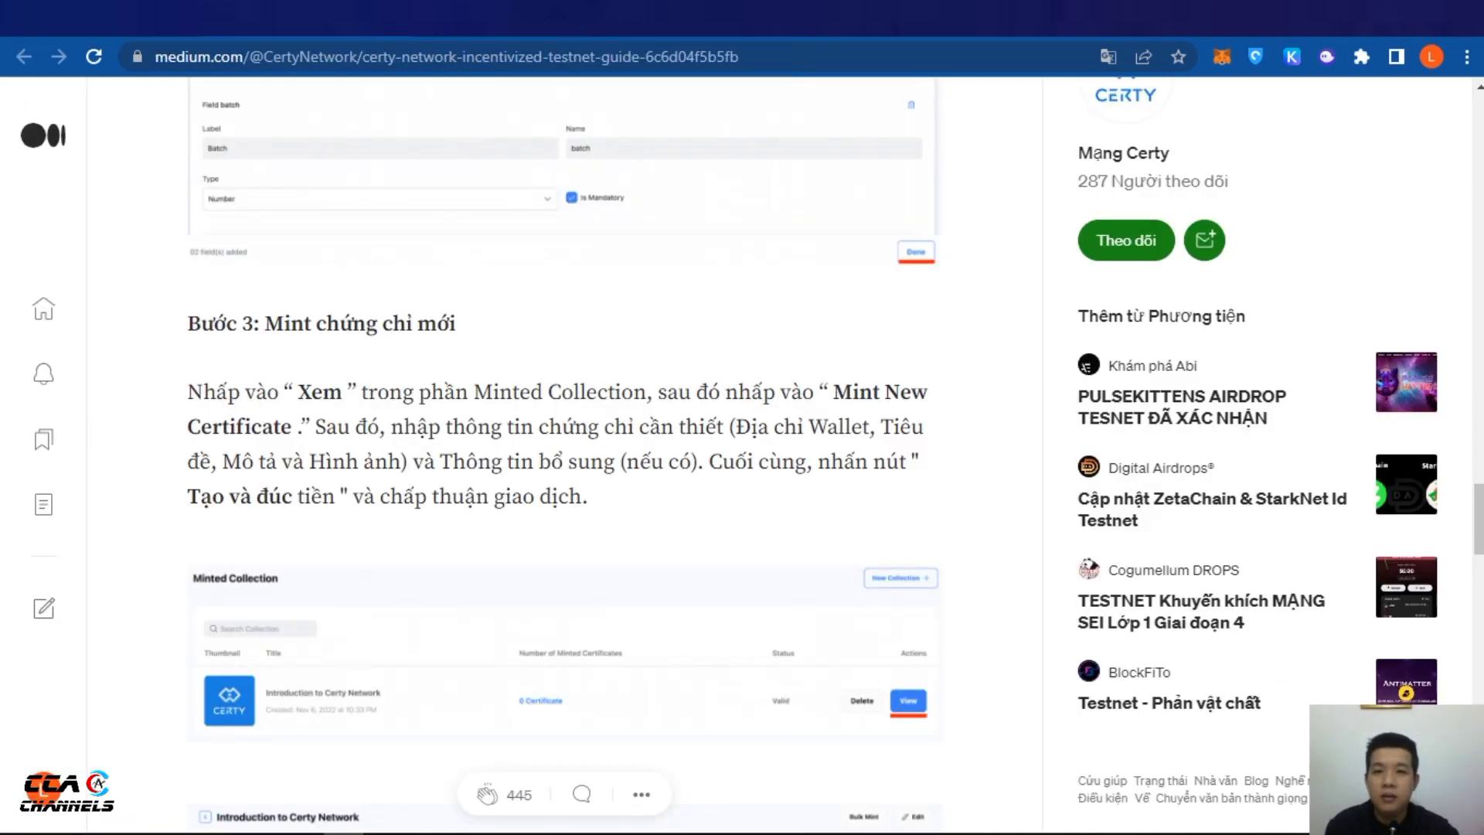
key(ctrl+shift+Tab)
key(ctrl+Tab)
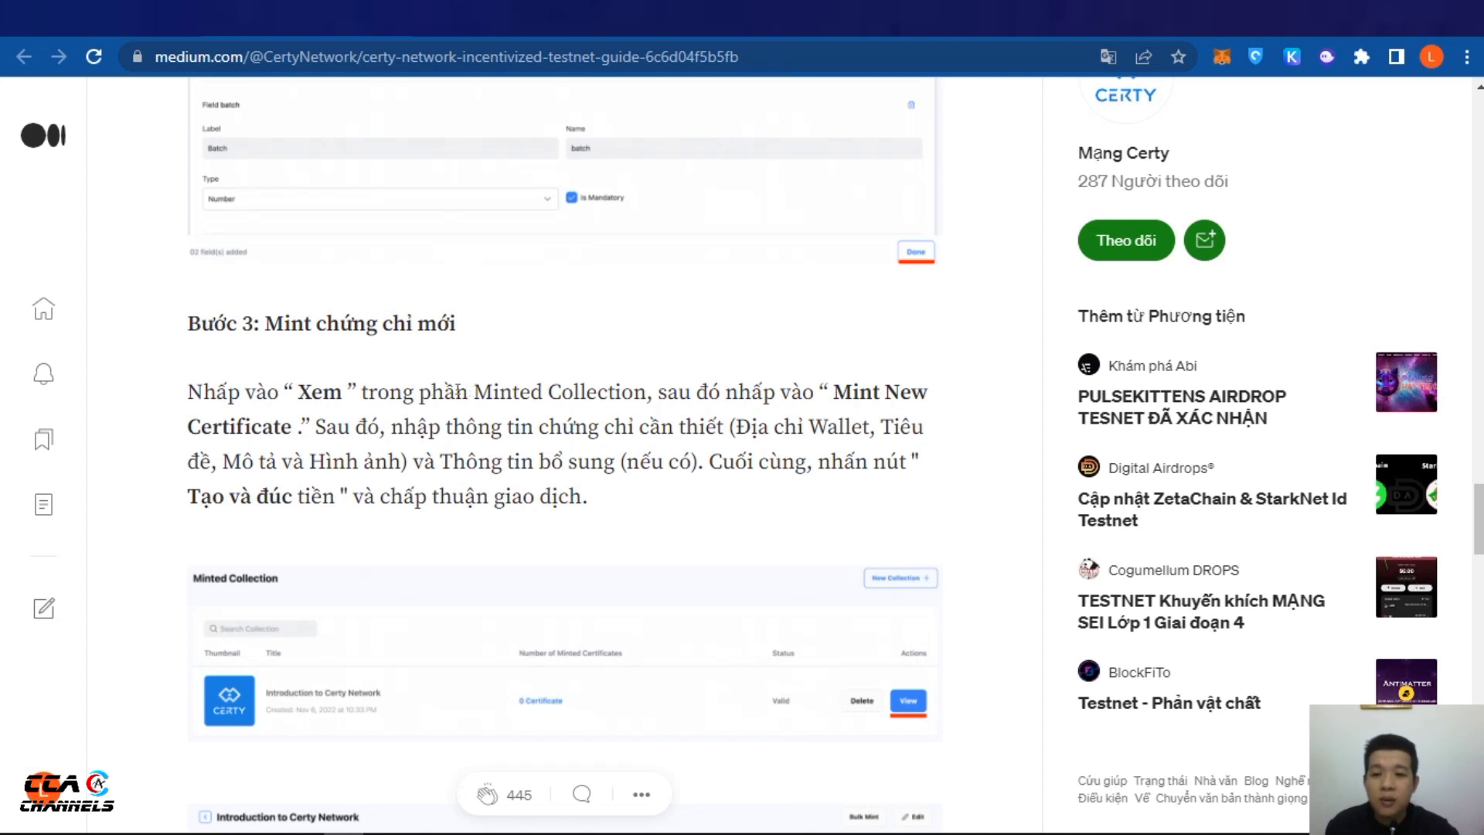
drag(470, 391, 656, 386)
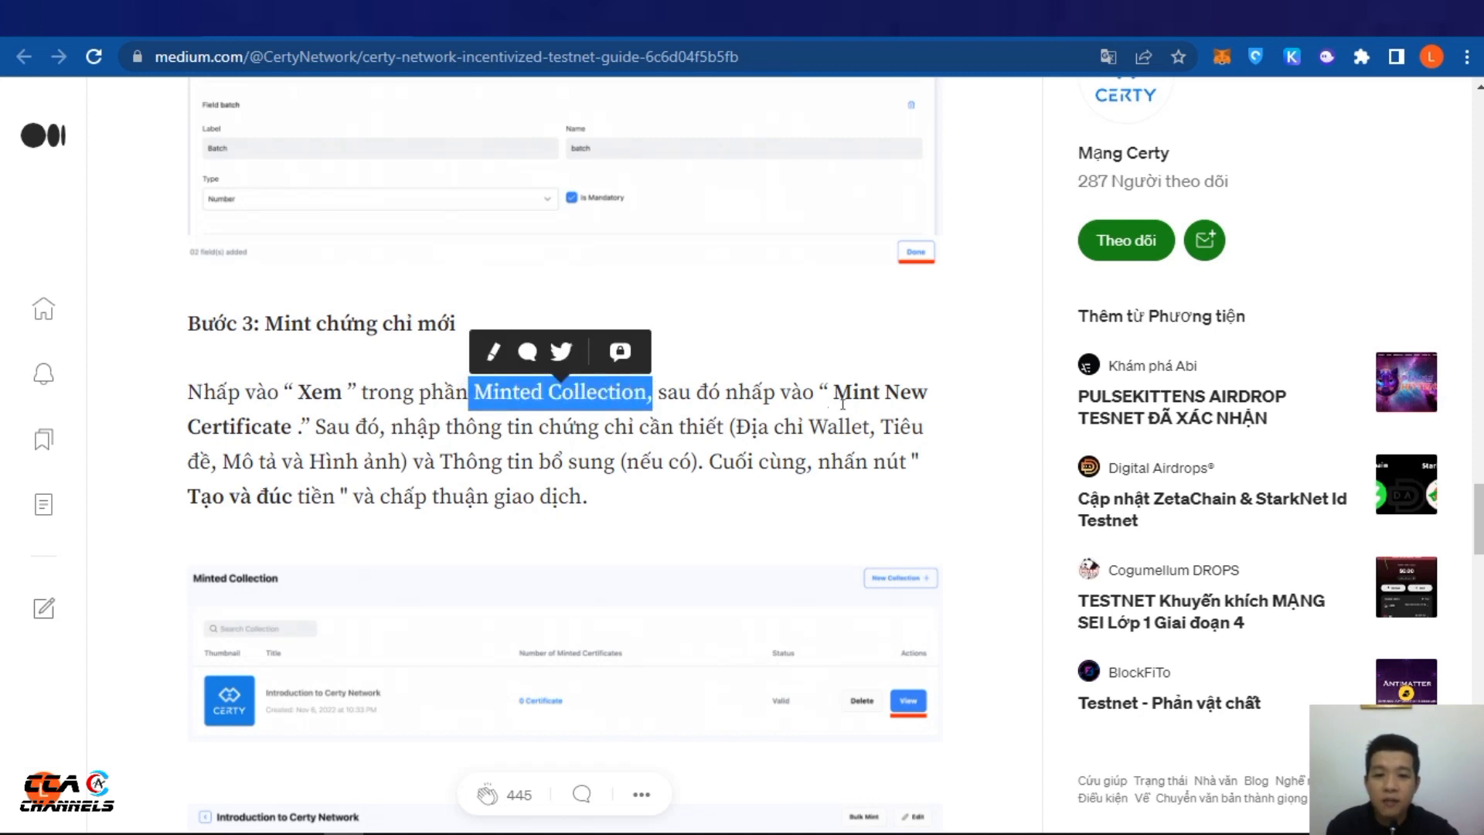
drag(832, 392, 911, 392)
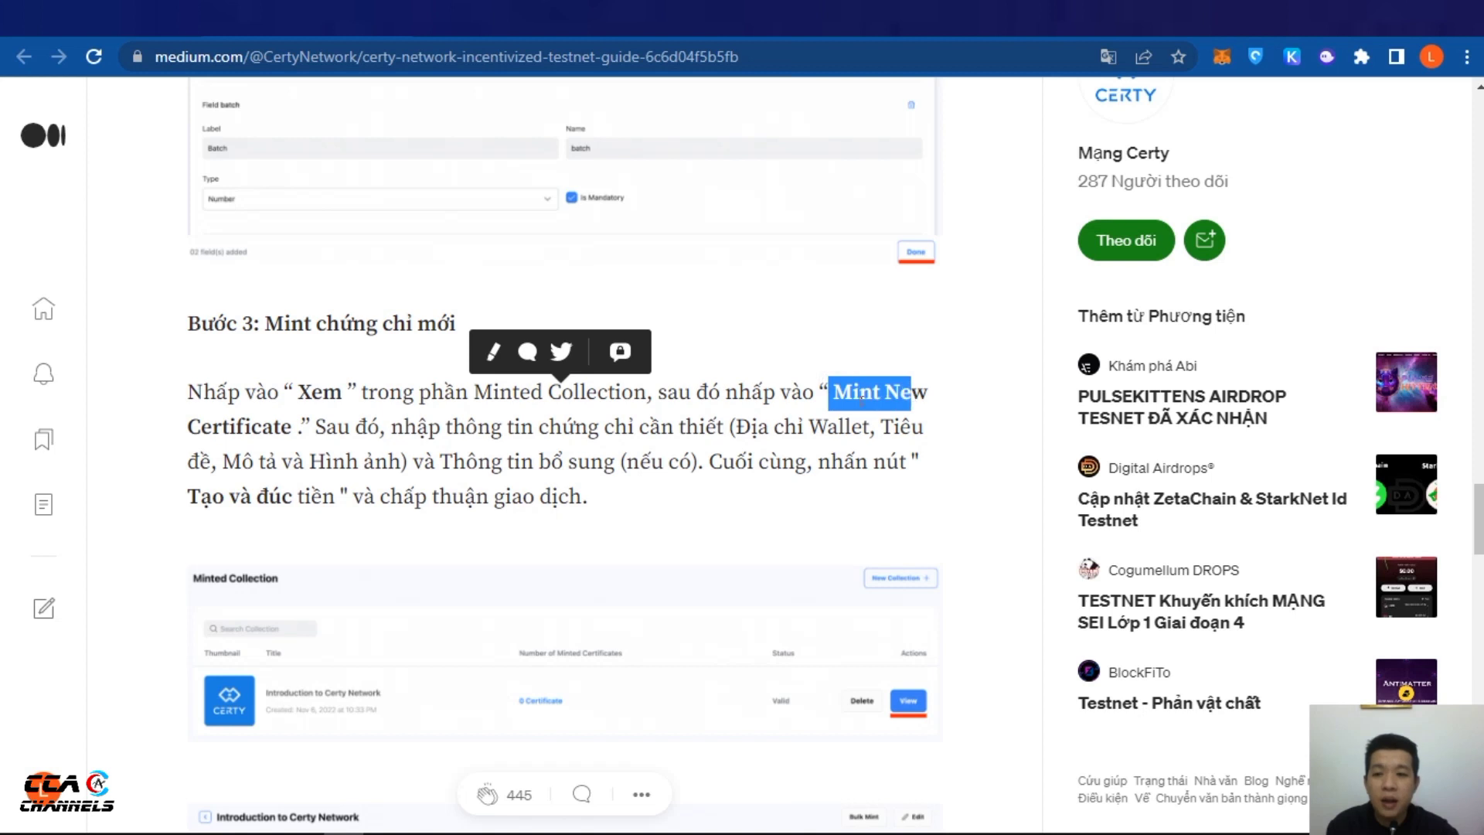
click(638, 451)
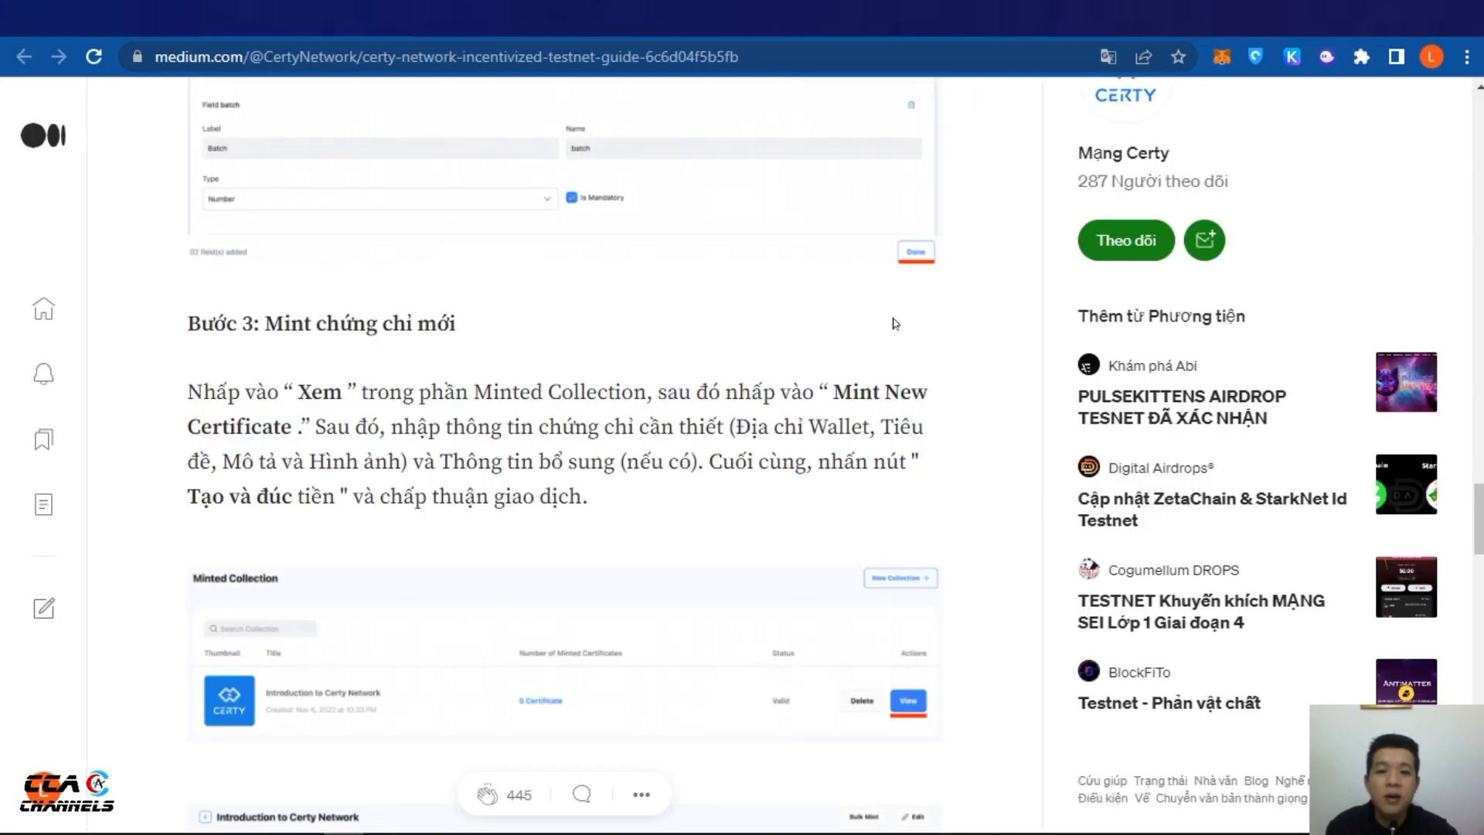
scroll(895, 321, down, 1)
scroll(845, 300, up, 3)
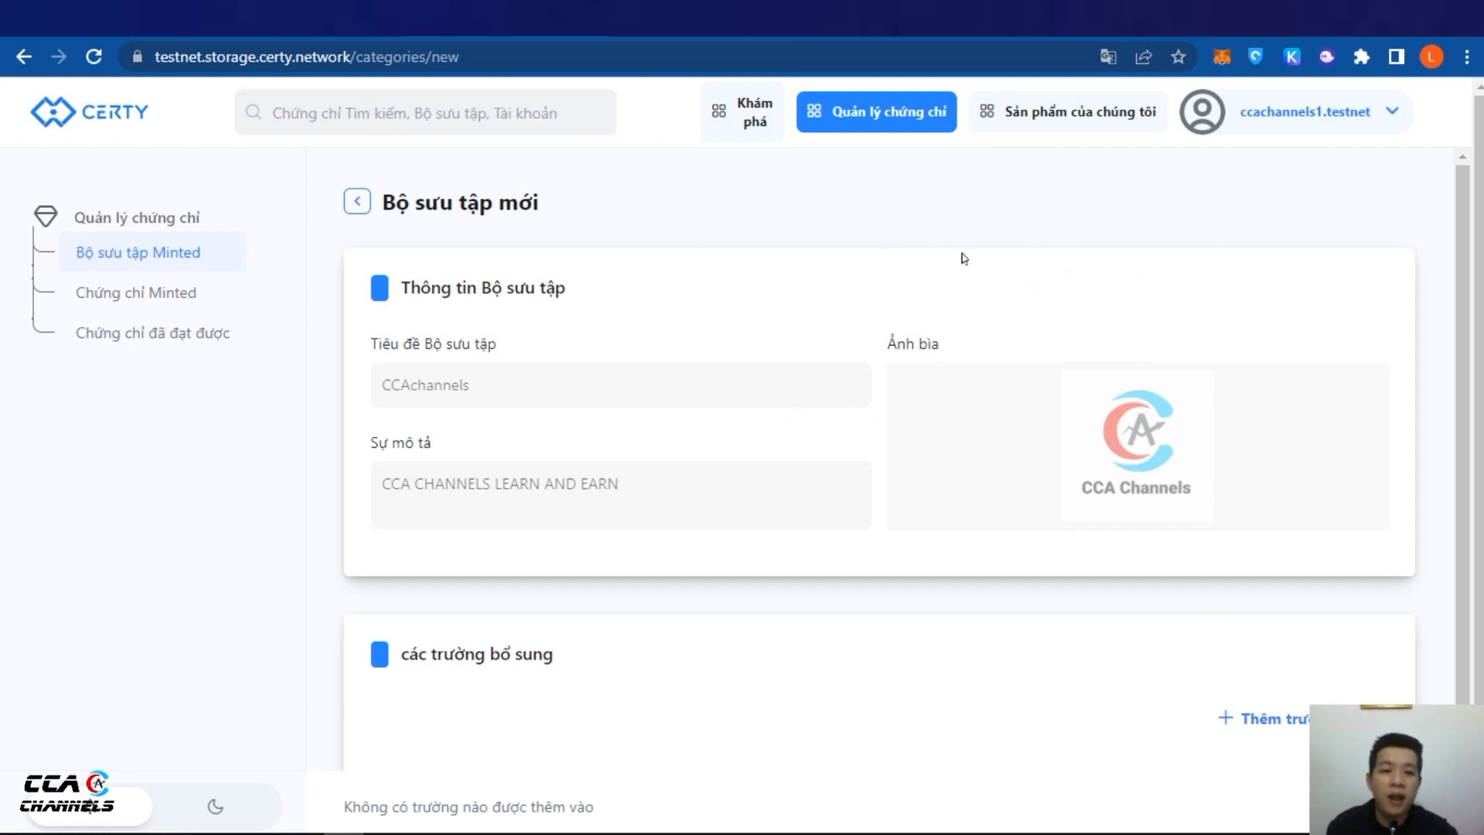
key(ctrl+Tab)
scroll(756, 346, down, 4)
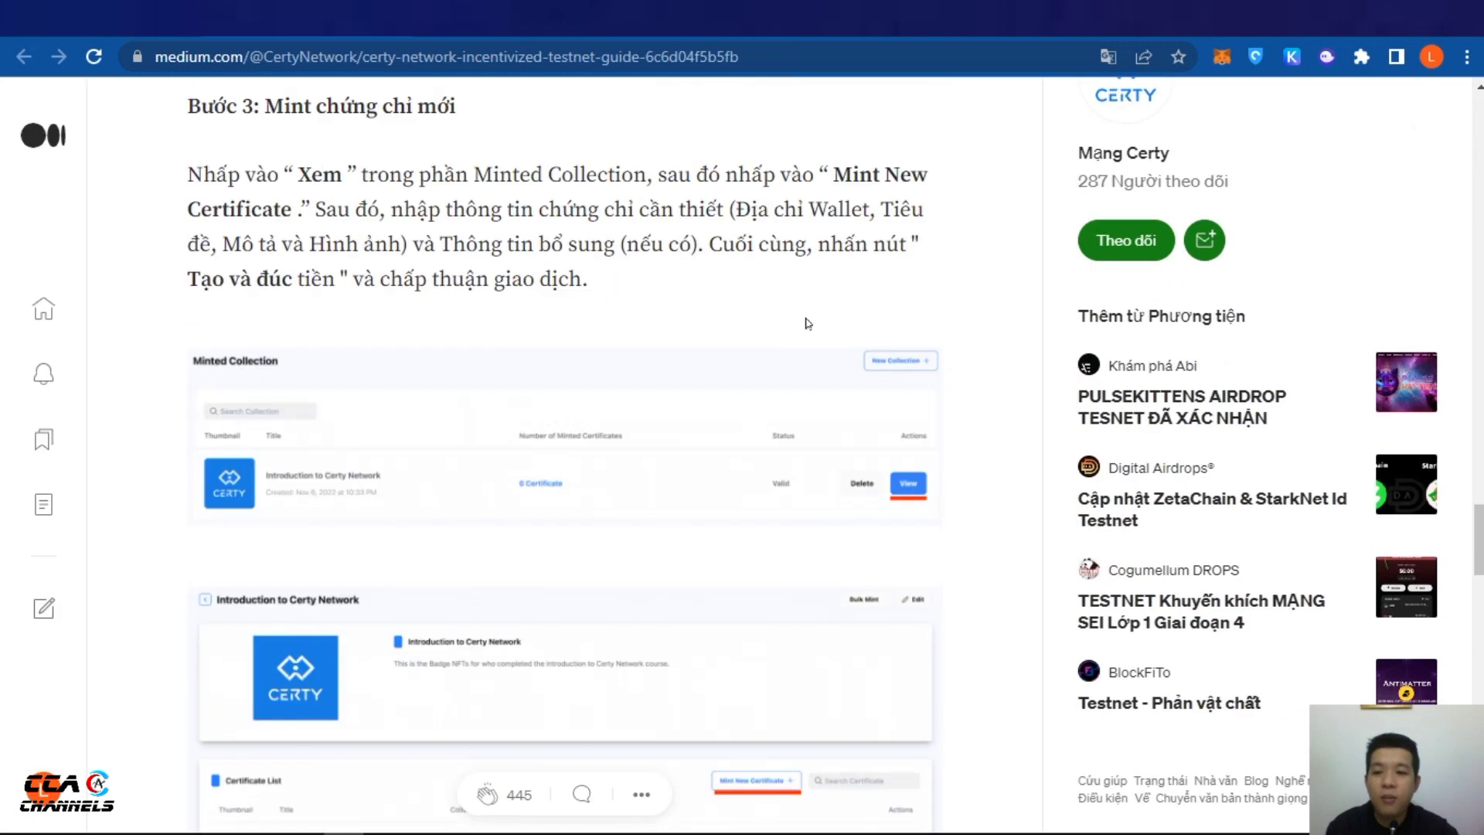
scroll(820, 325, down, 1)
scroll(854, 317, down, 3)
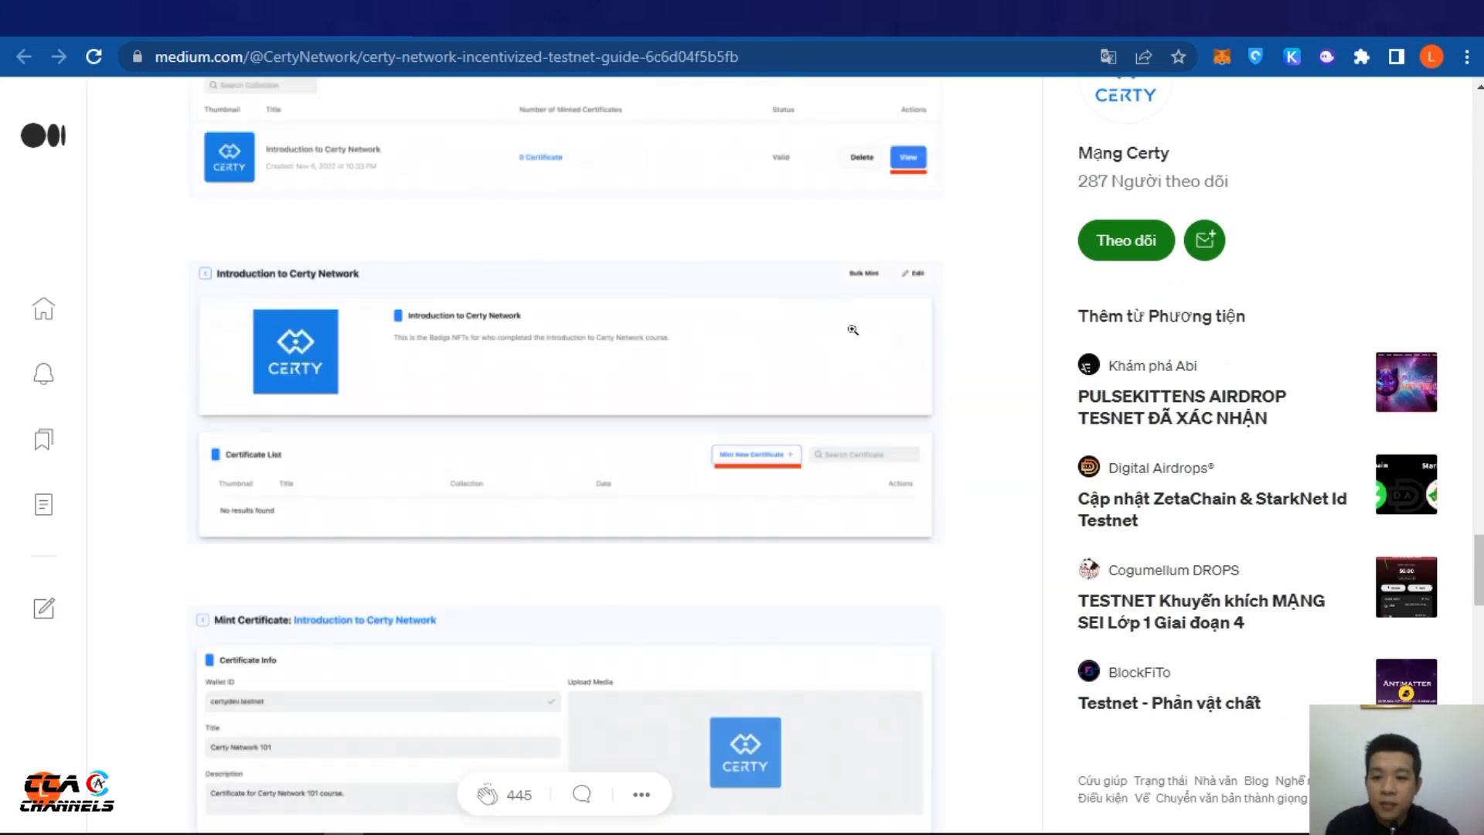
scroll(854, 324, up, 5)
key(ctrl+Tab)
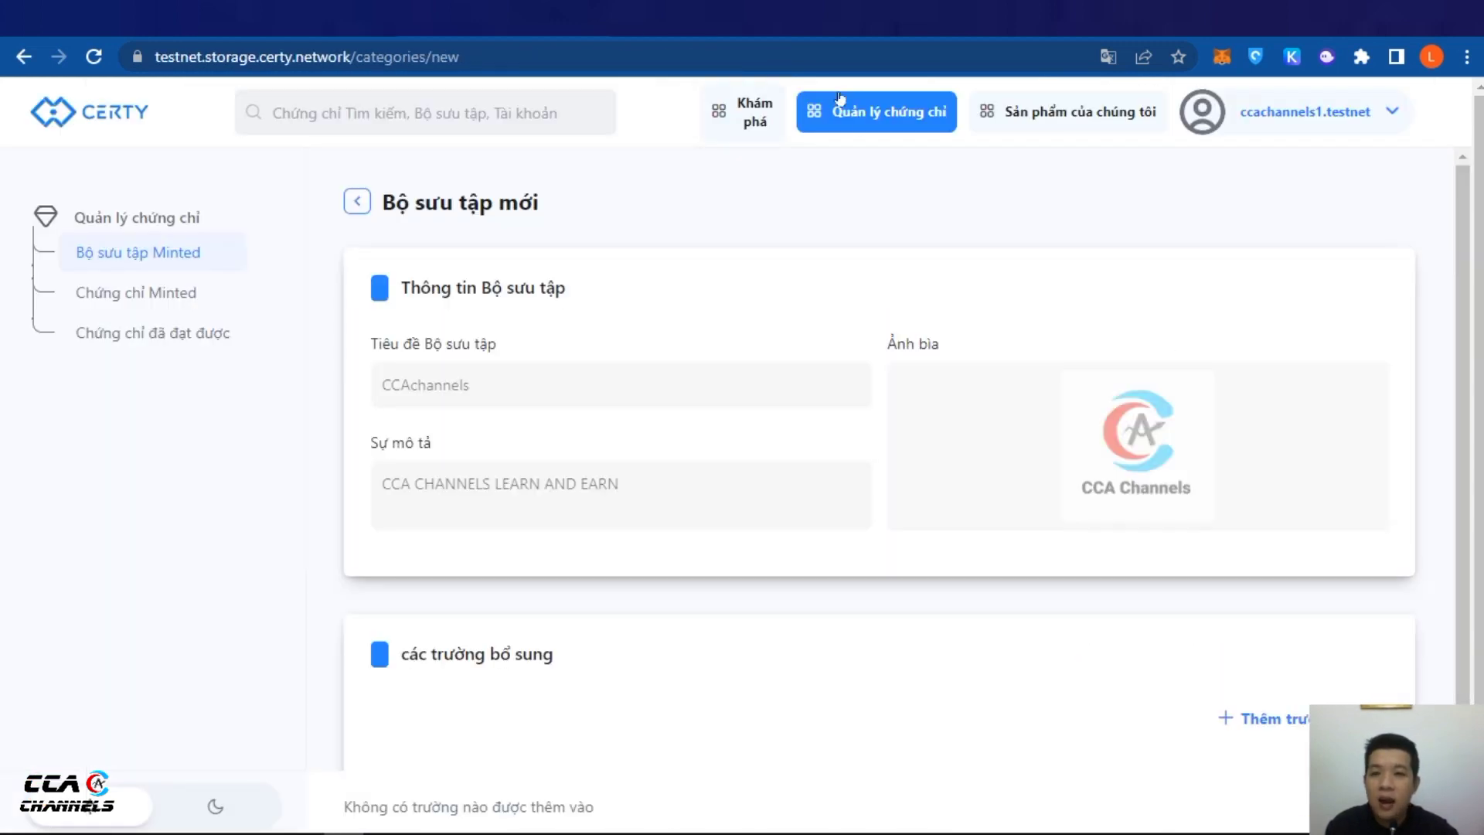
scroll(1000, 547, down, 2)
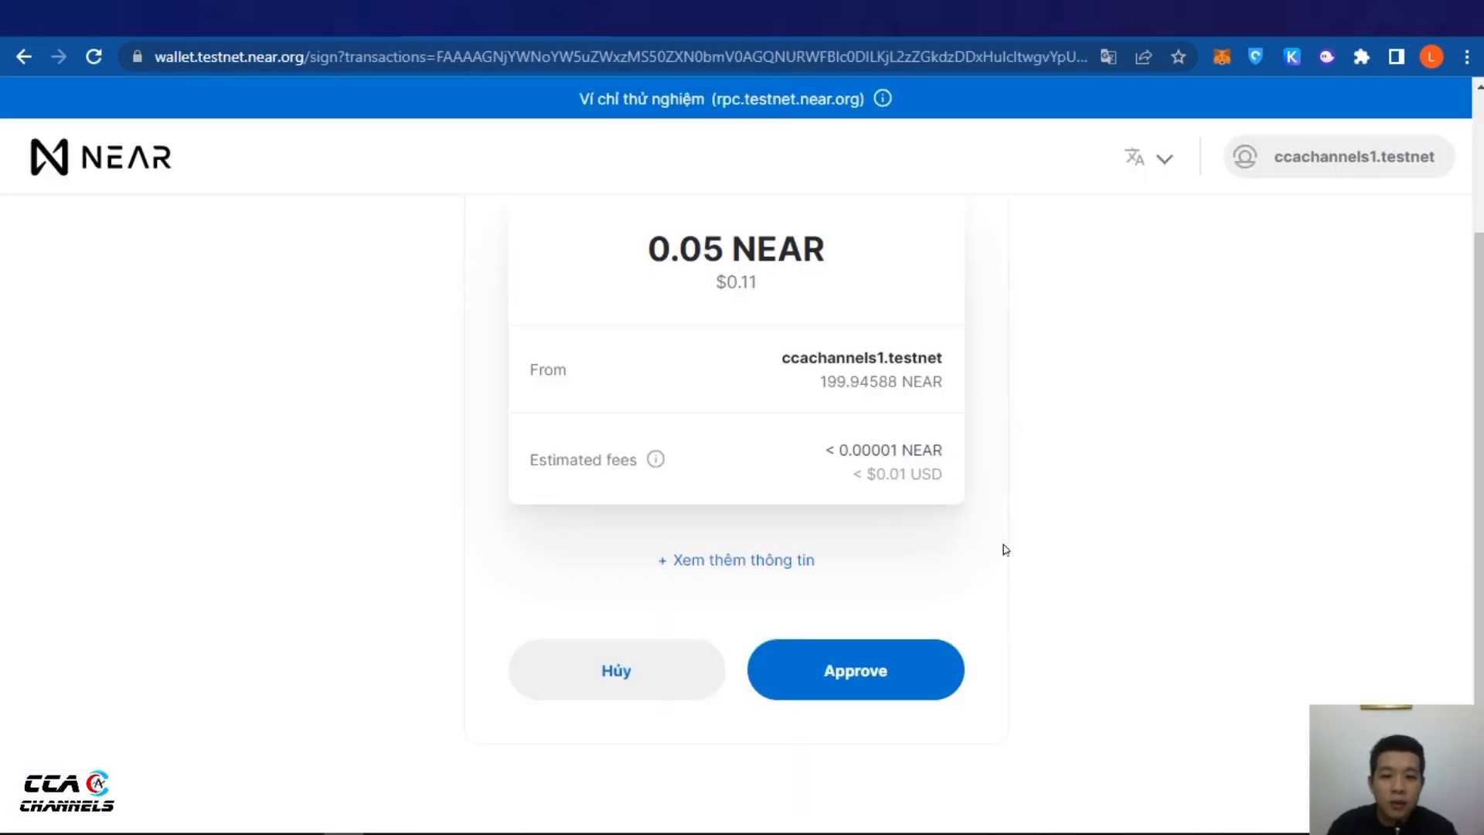
Approve the 0.05 NEAR transaction in NEAR Wallet to create the CCA Channels collection
click(866, 669)
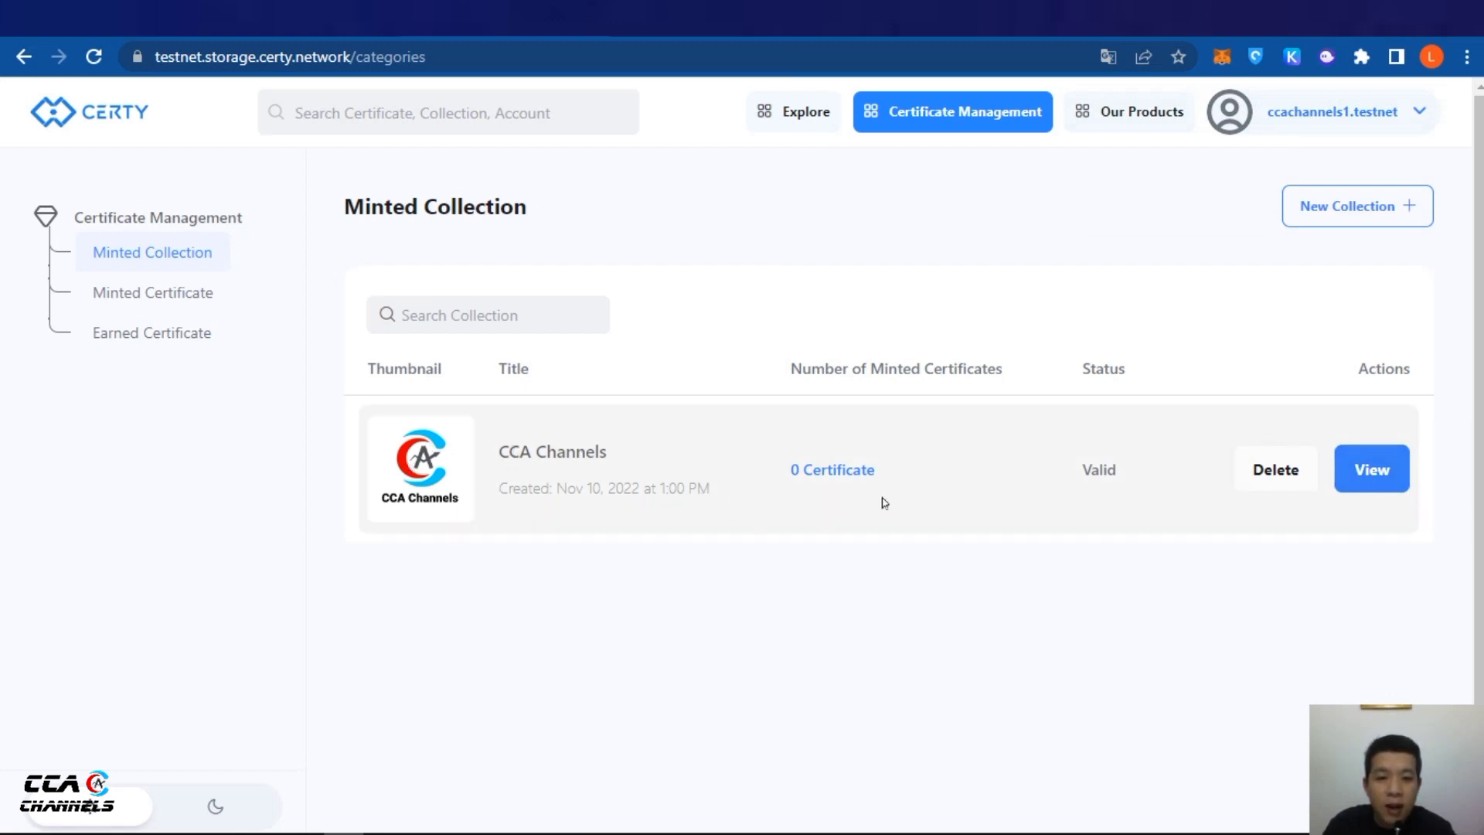
key(ctrl+Tab)
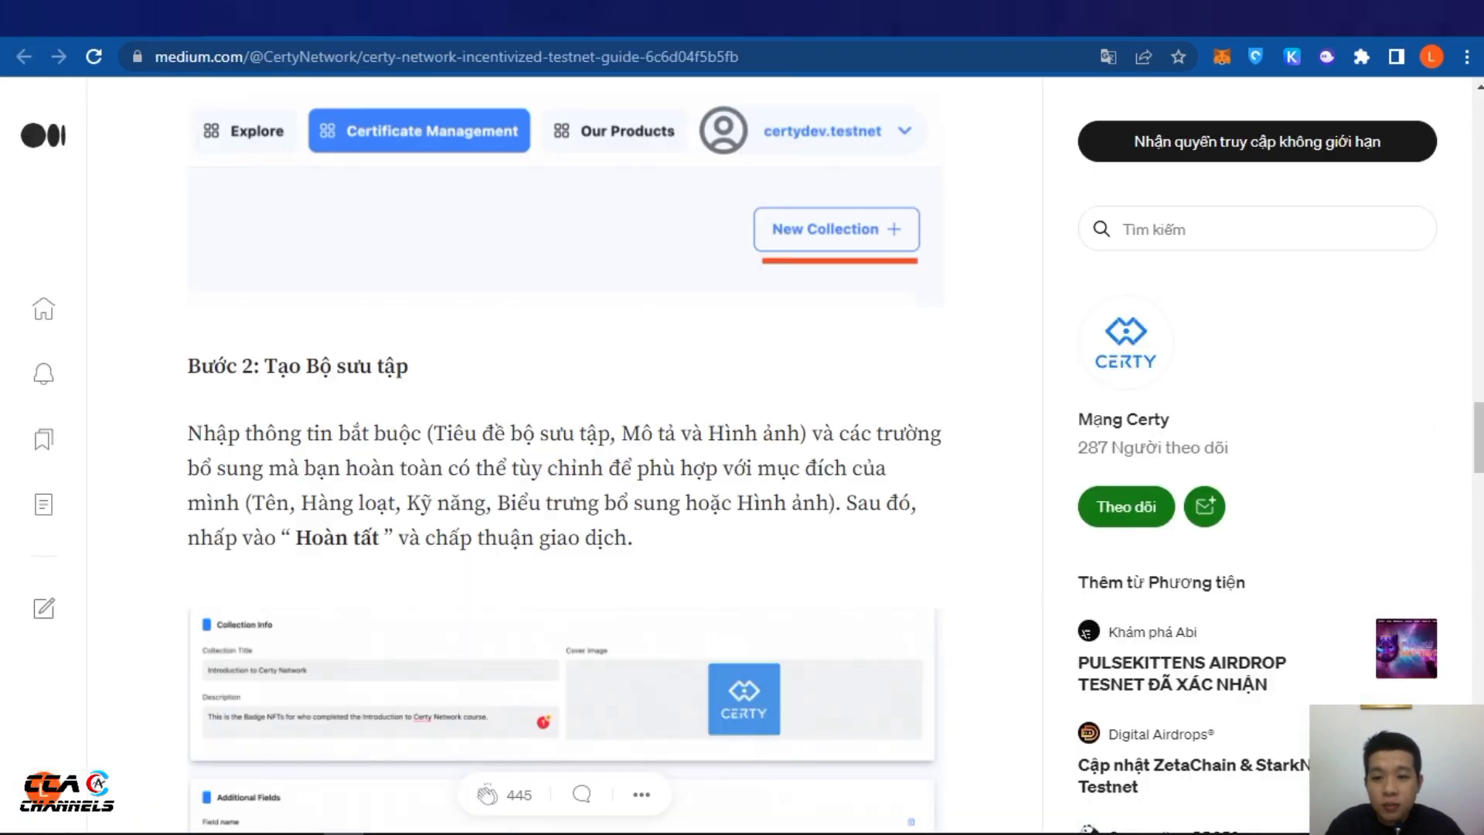
scroll(286, 173, down, 3)
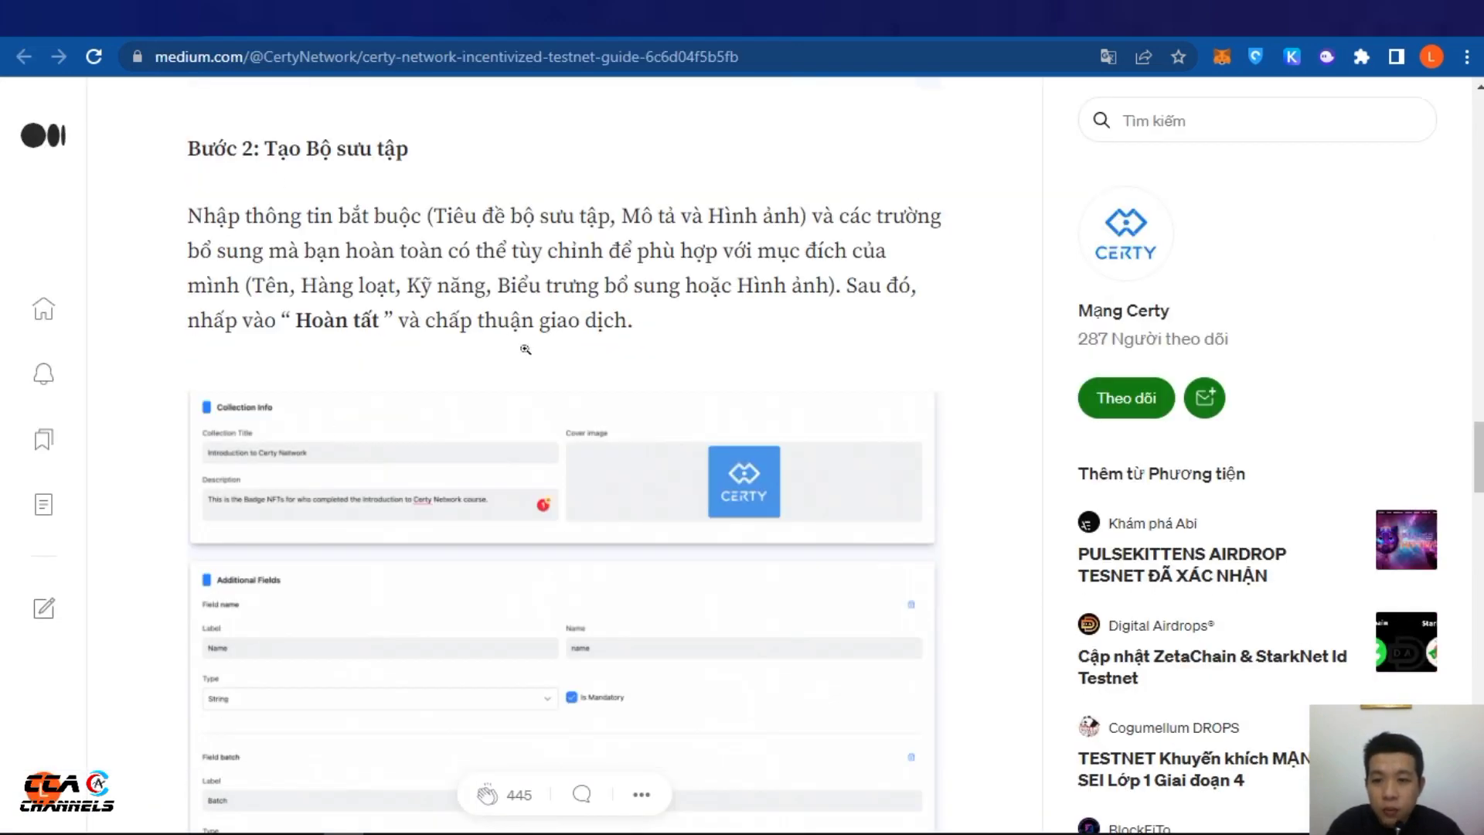
scroll(525, 347, down, 2)
scroll(525, 348, up, 4)
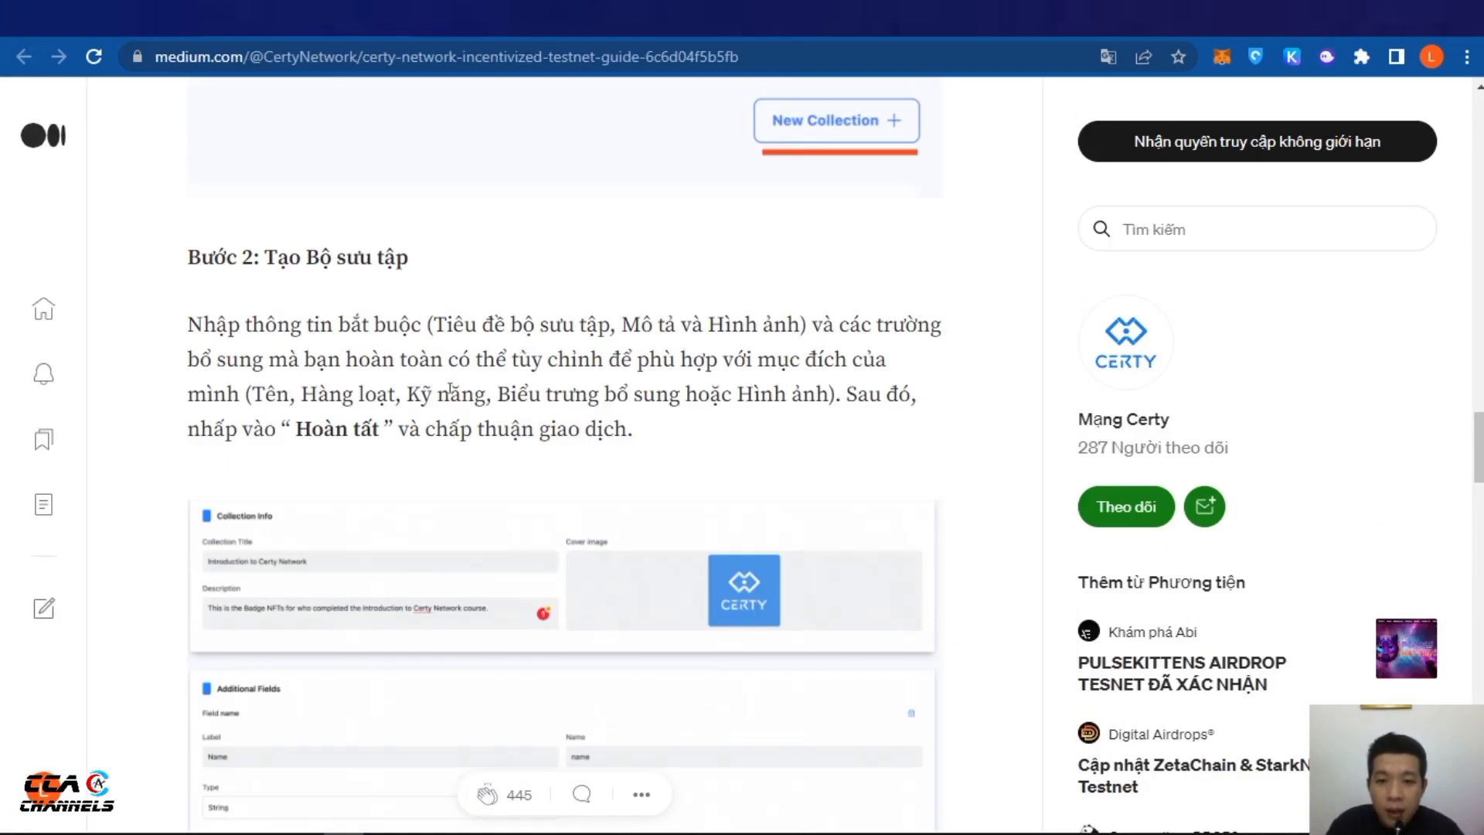
scroll(441, 379, up, 2)
scroll(464, 348, down, 4)
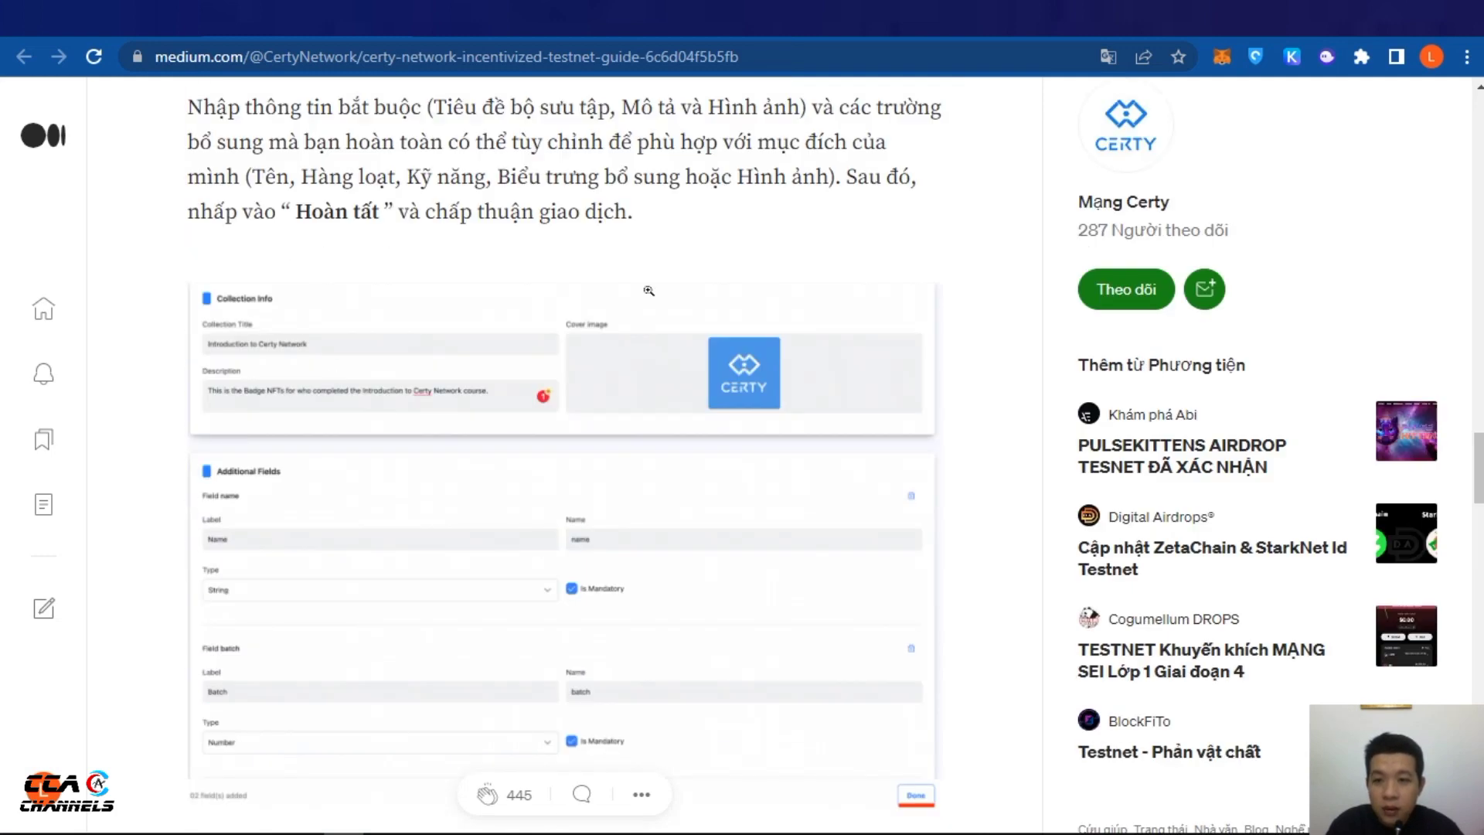
scroll(433, 271, up, 3)
scroll(340, 309, down, 8)
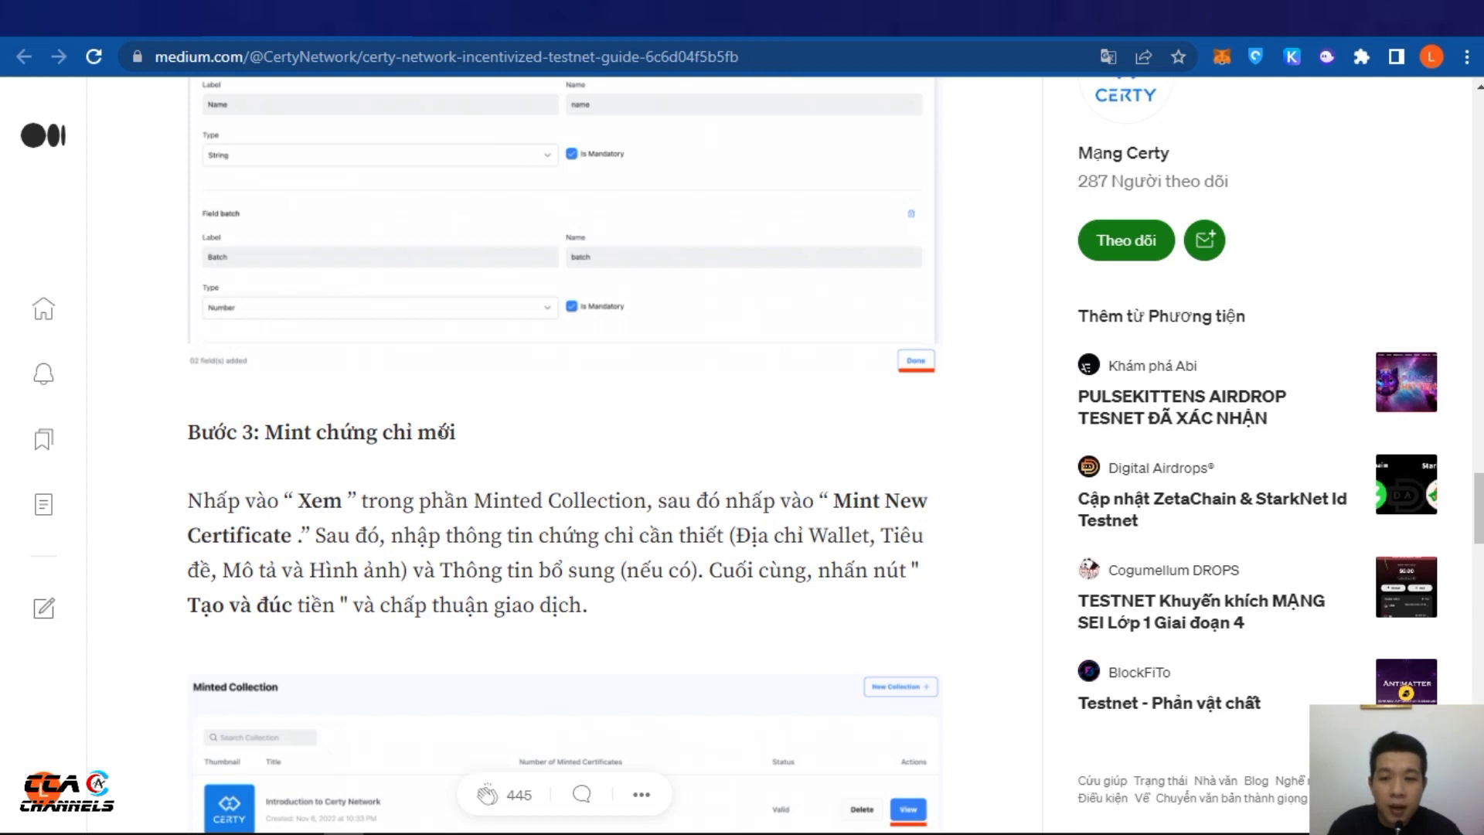
key(ctrl+Tab)
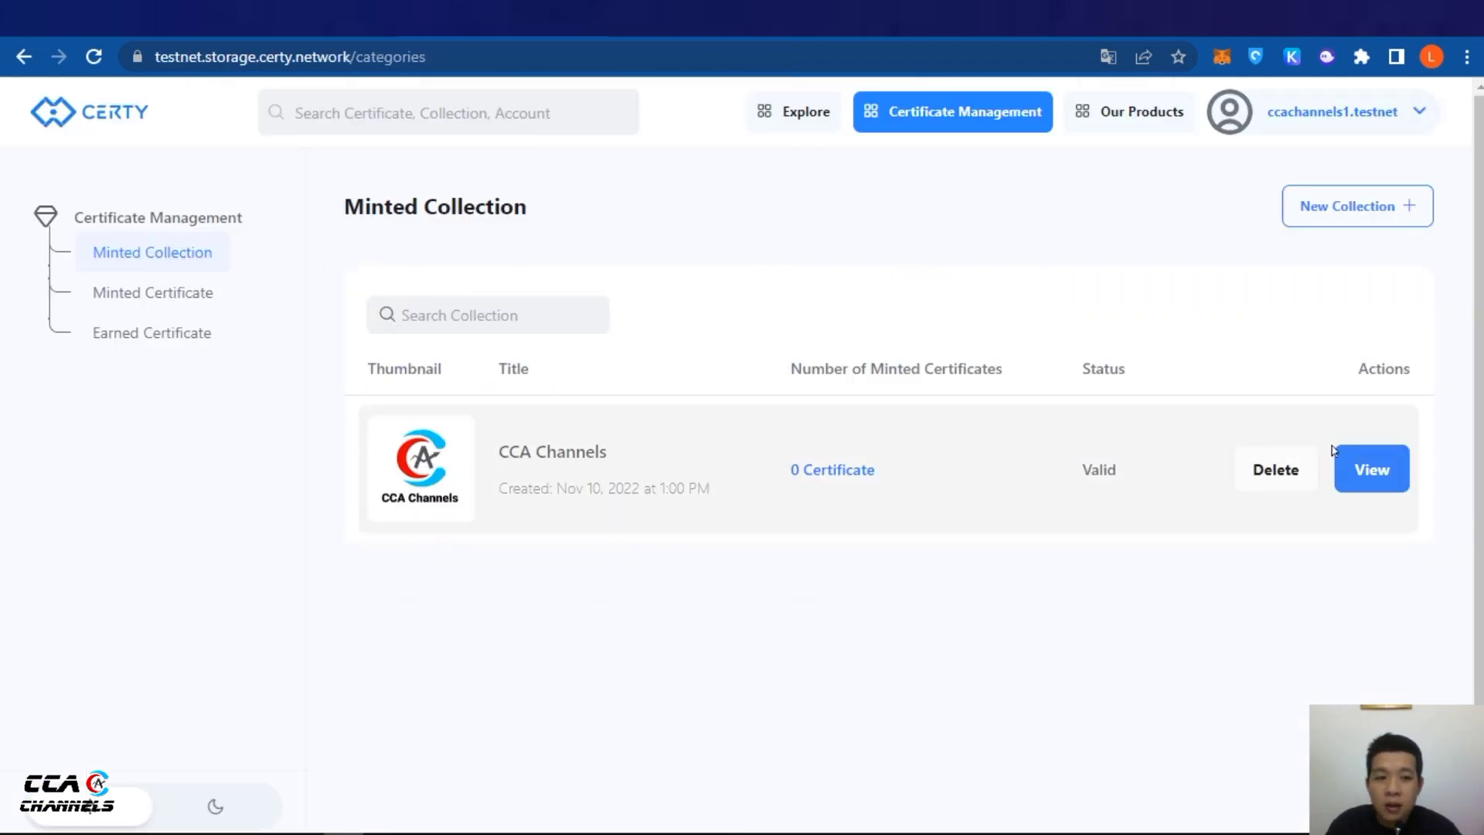
Open the CCA Channels collection and check the guide's Mint New Certificate instruction
click(1373, 470)
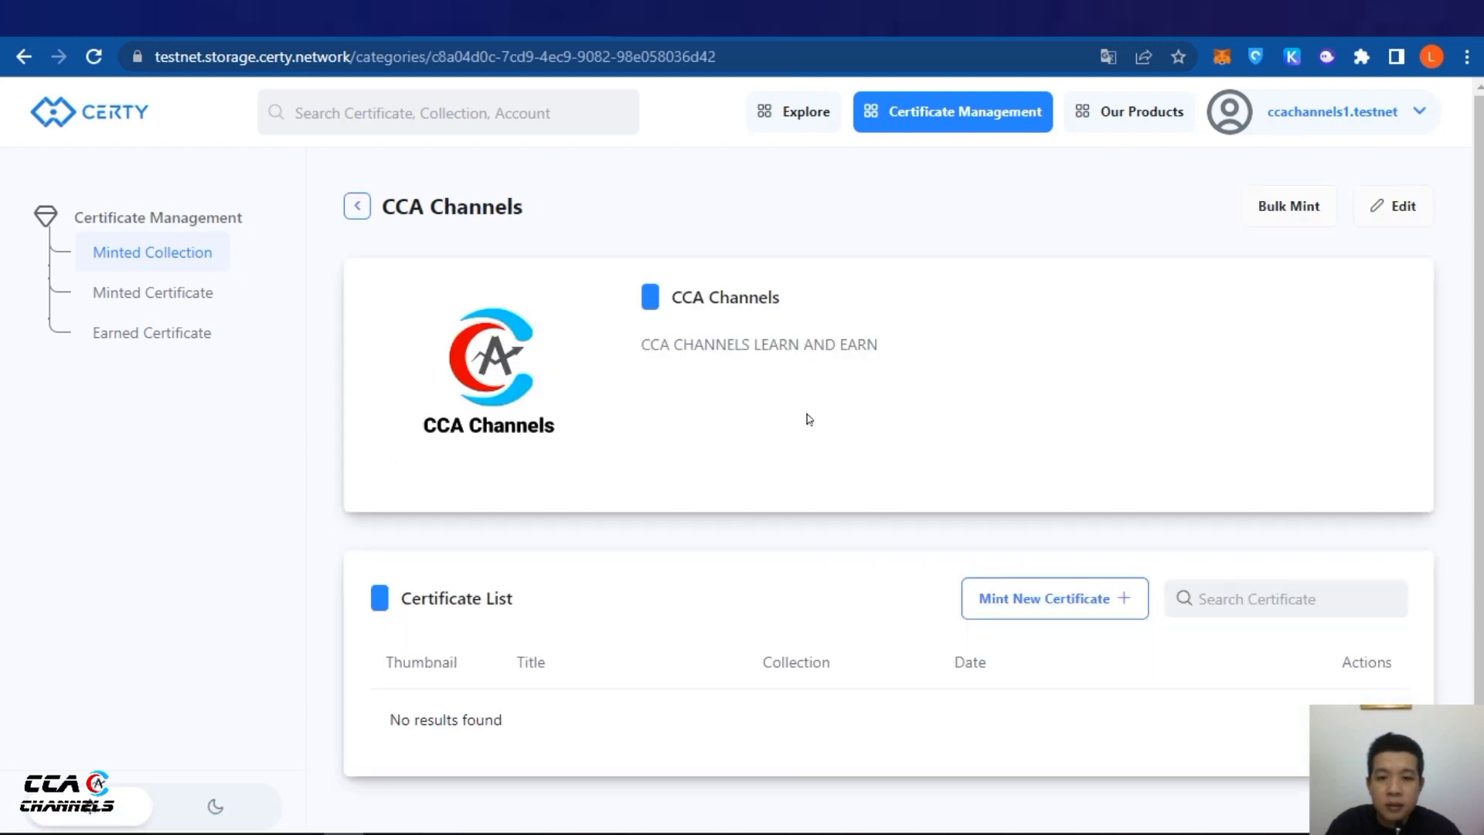
scroll(1151, 408, down, 1)
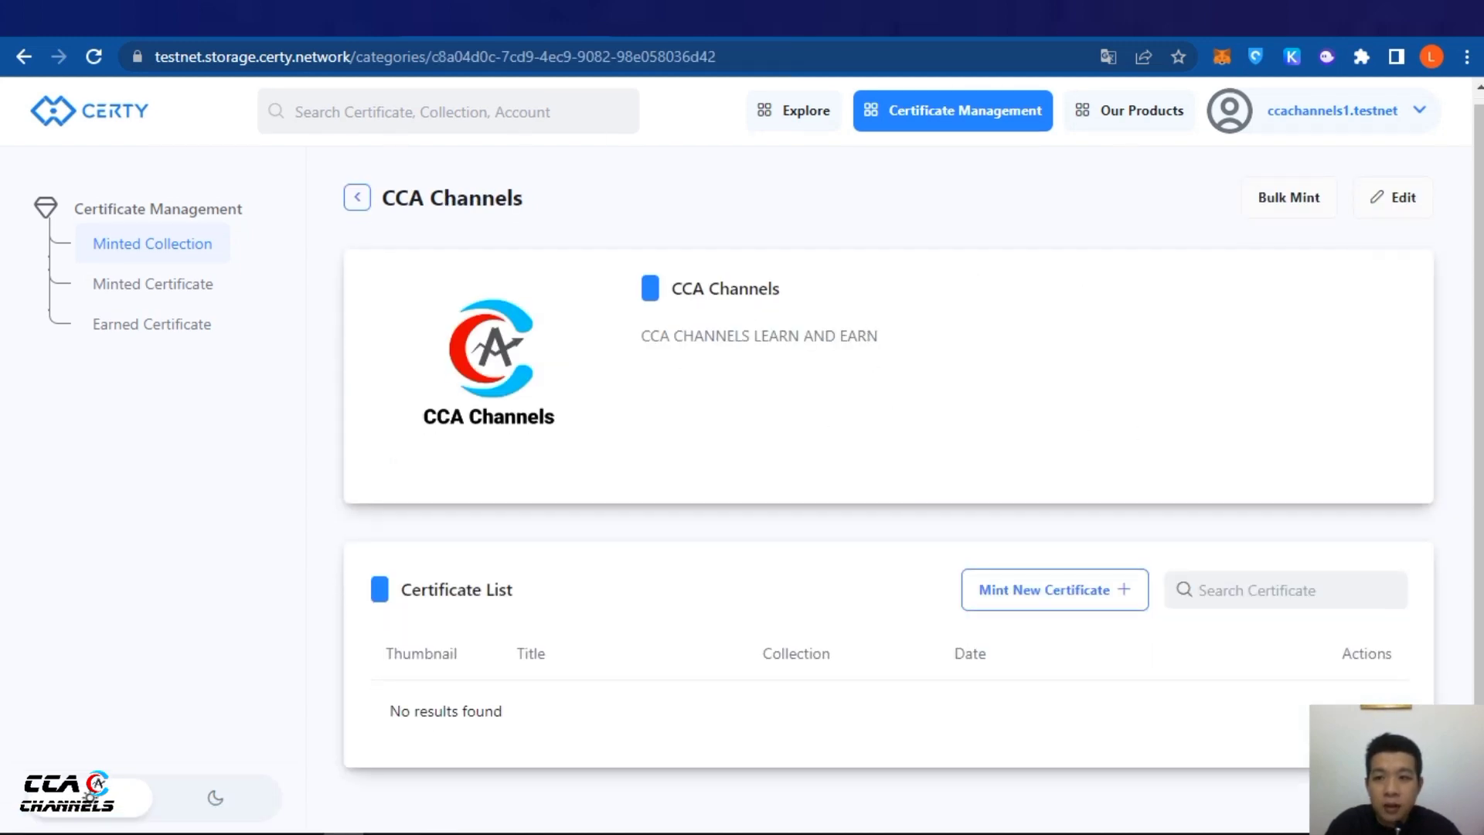
key(ctrl+Tab)
drag(833, 392, 926, 394)
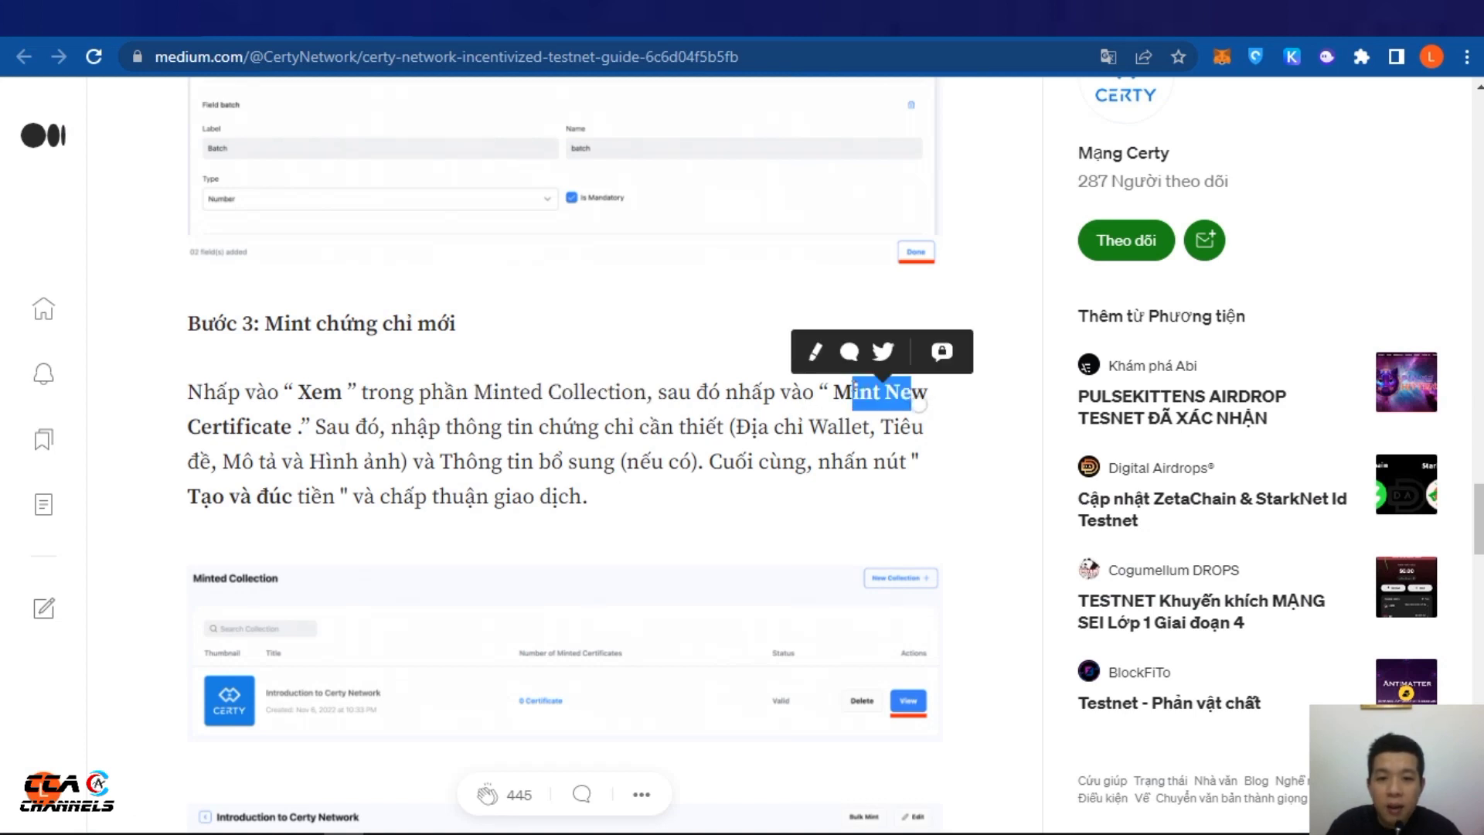
key(ctrl+shift+Tab)
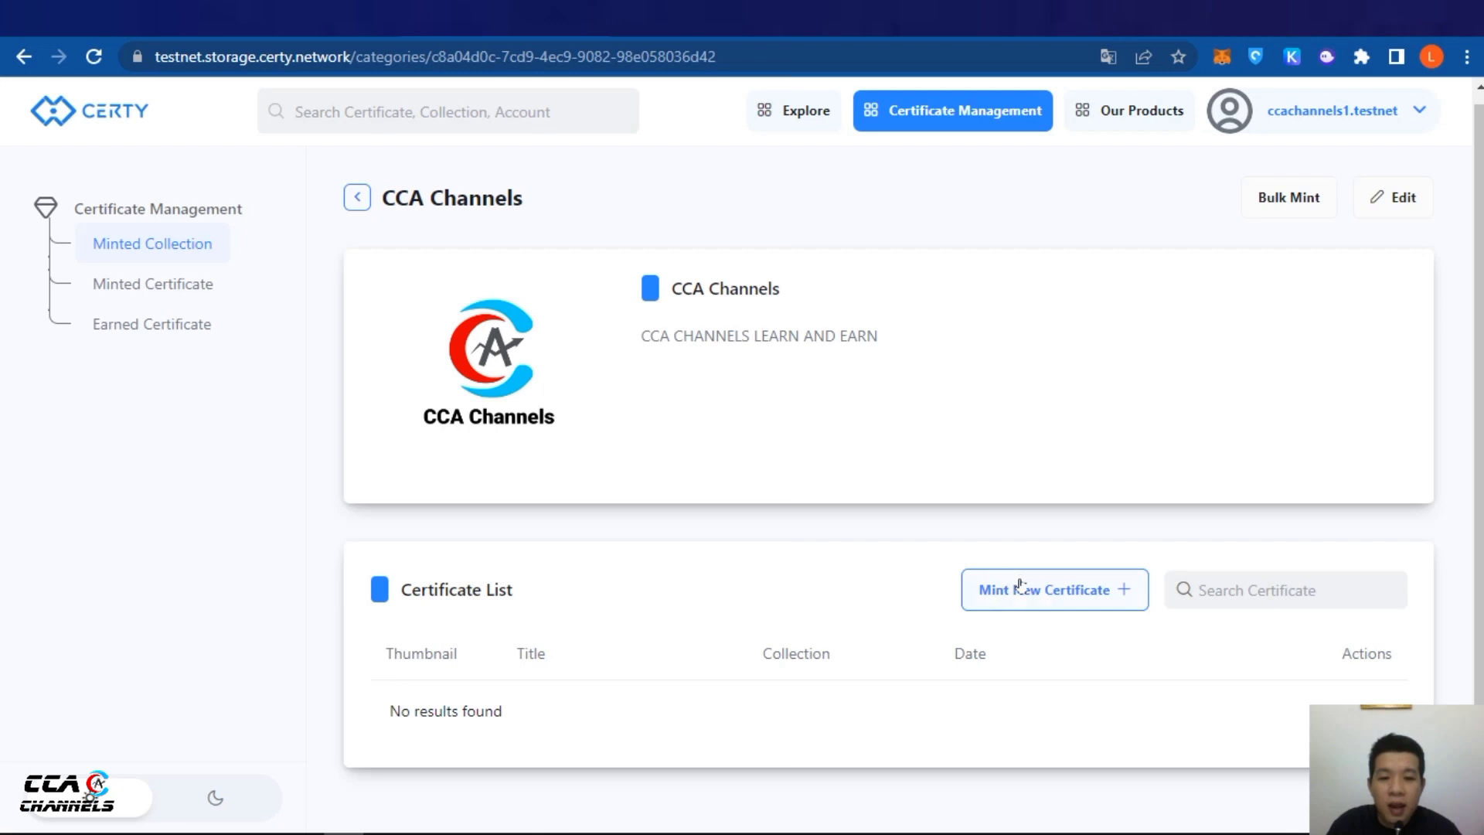
Start a new certificate and paste the current wallet account name into Wallet ID
click(1056, 591)
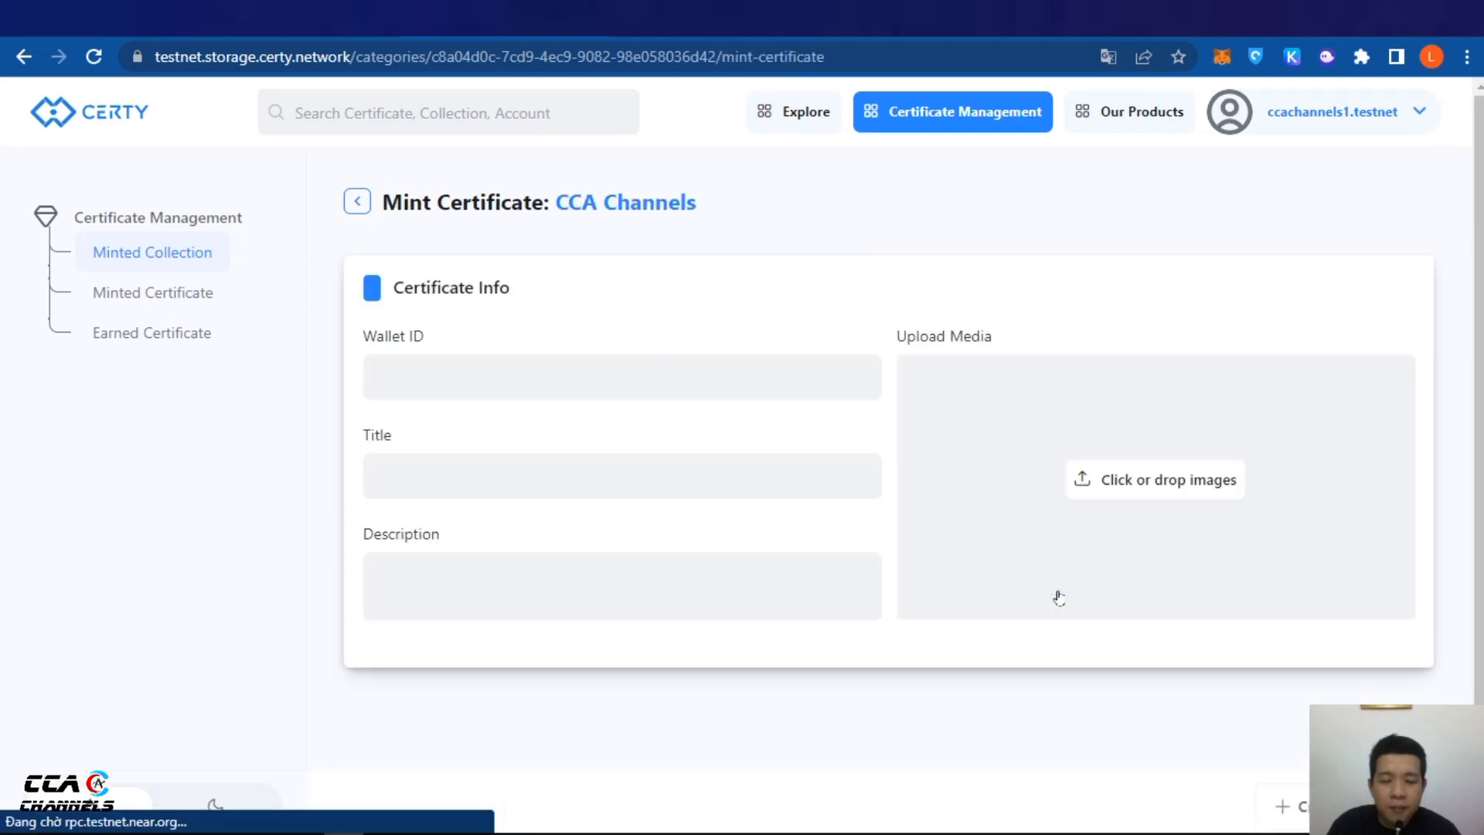
click(439, 363)
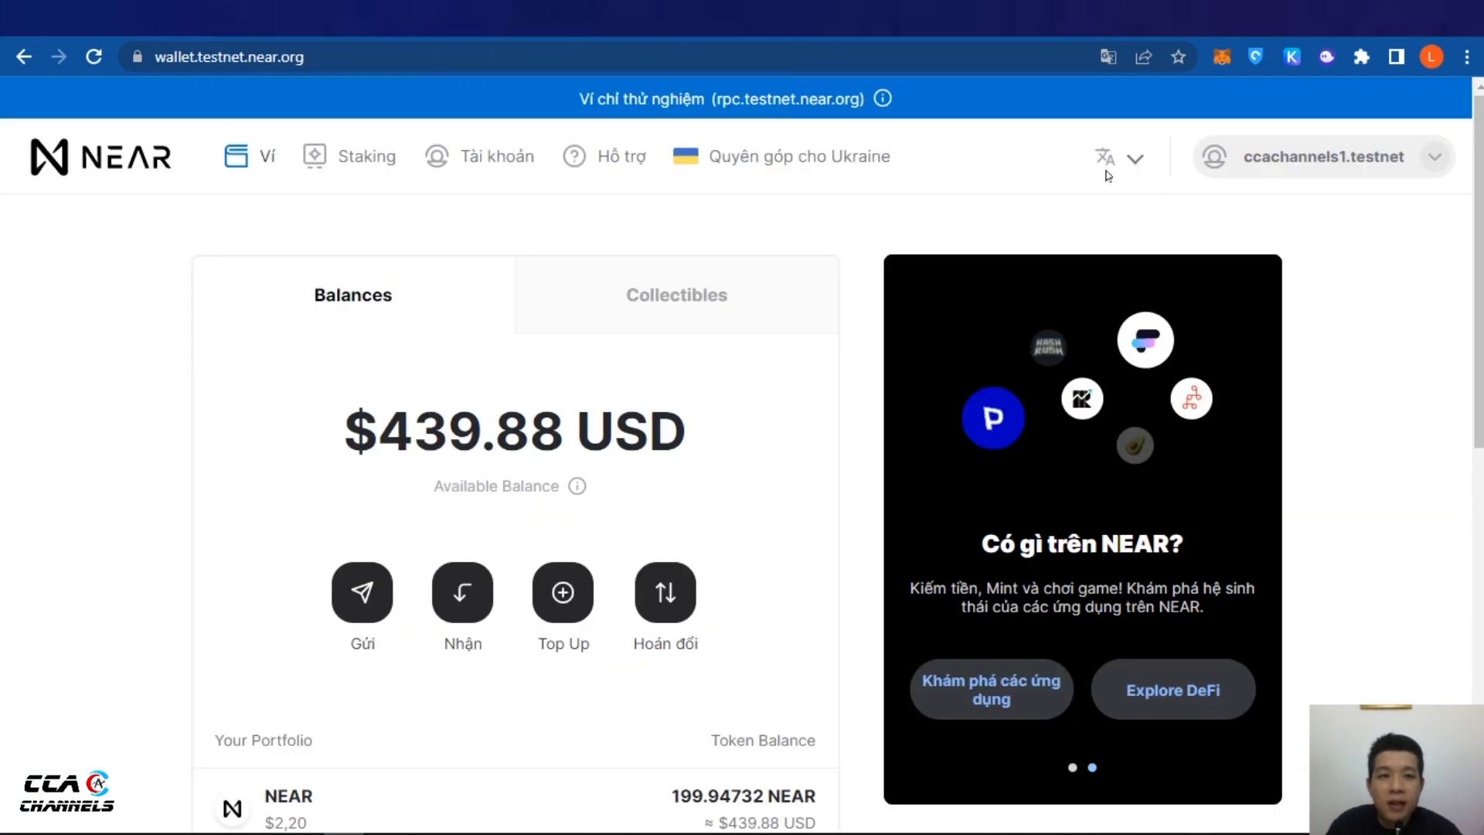
scroll(922, 304, down, 3)
scroll(850, 487, up, 3)
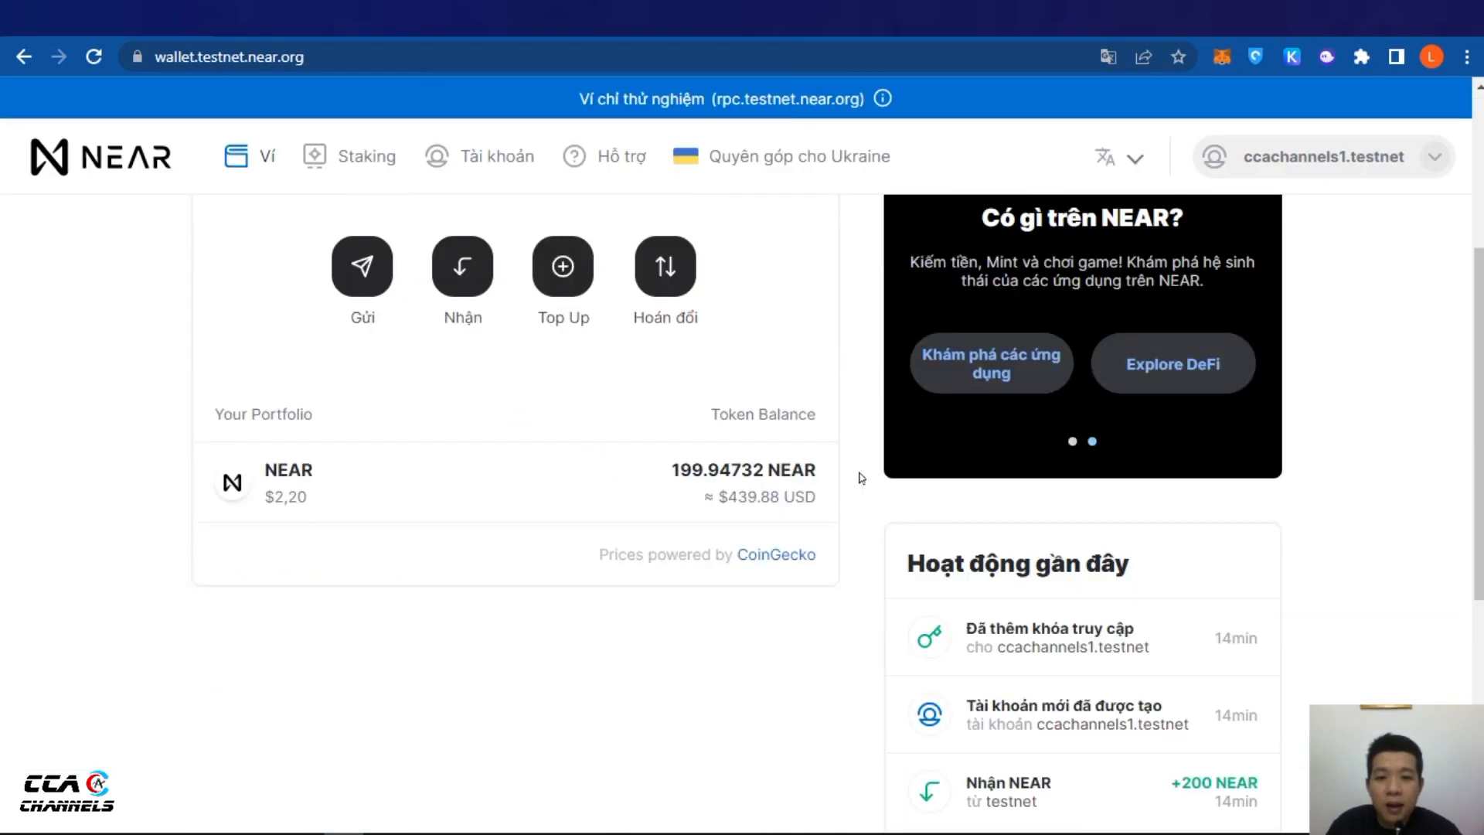
click(1435, 160)
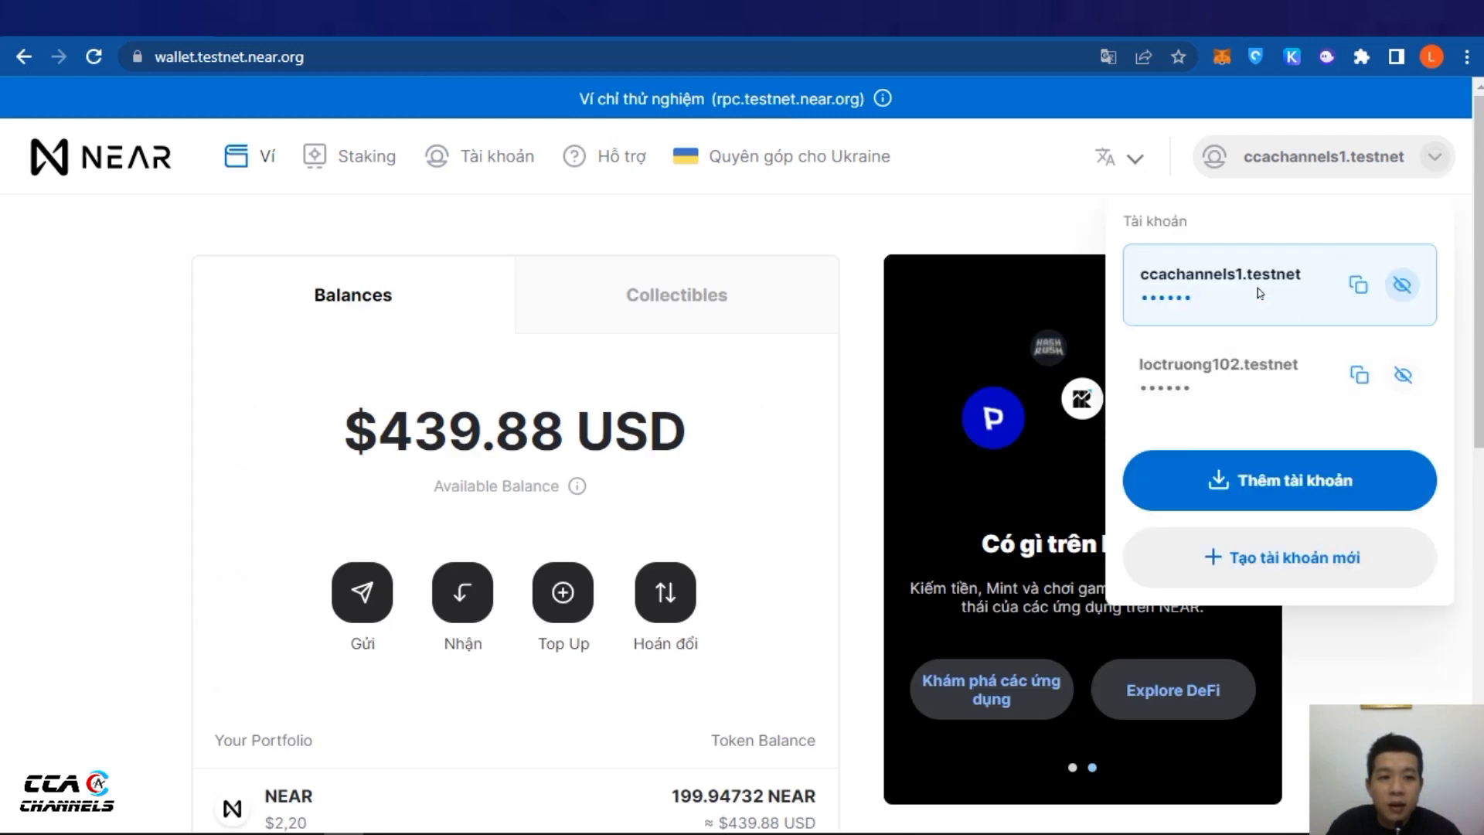
click(1358, 287)
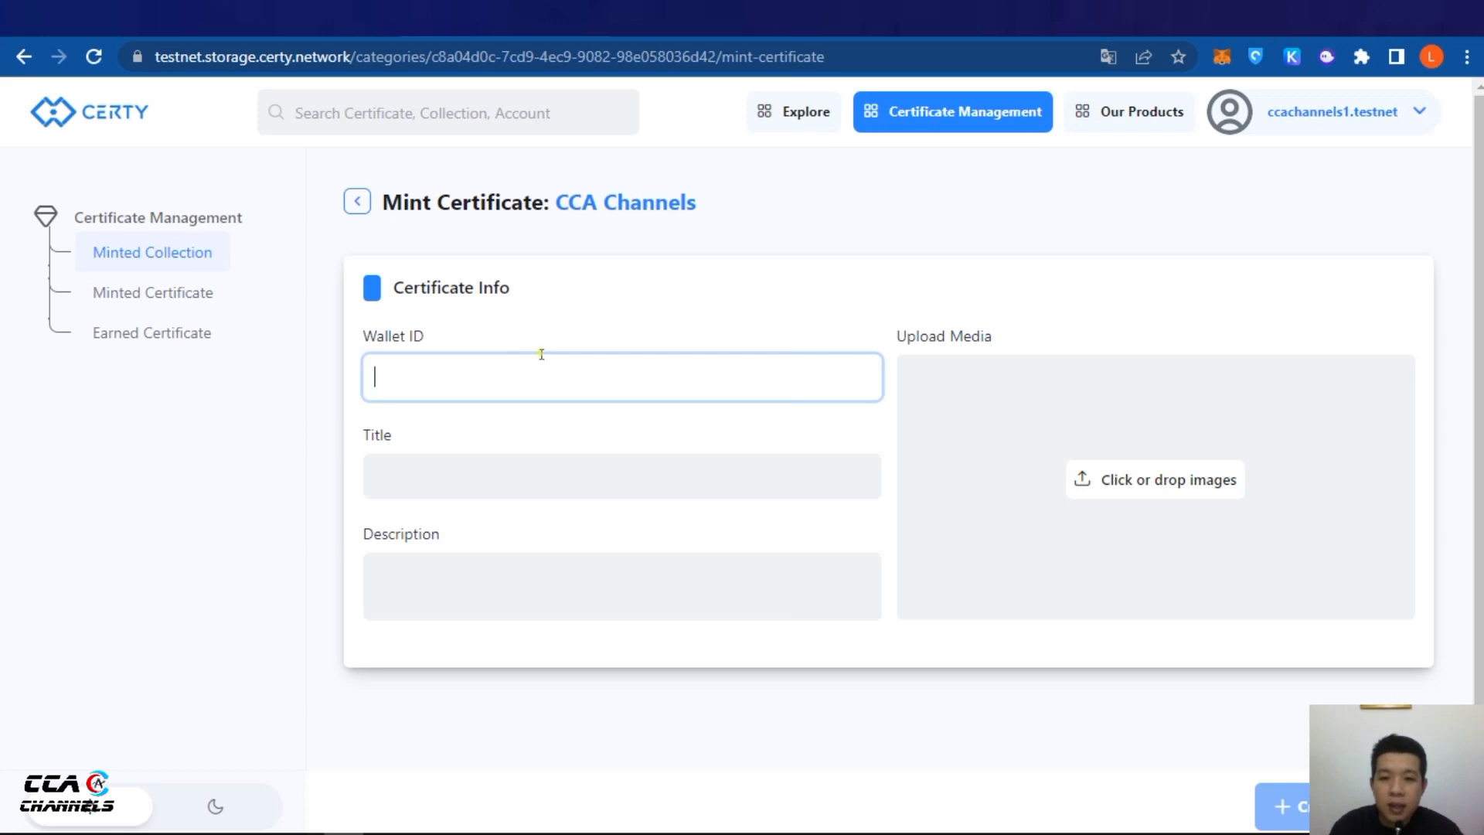
right_click(541, 357)
click(612, 520)
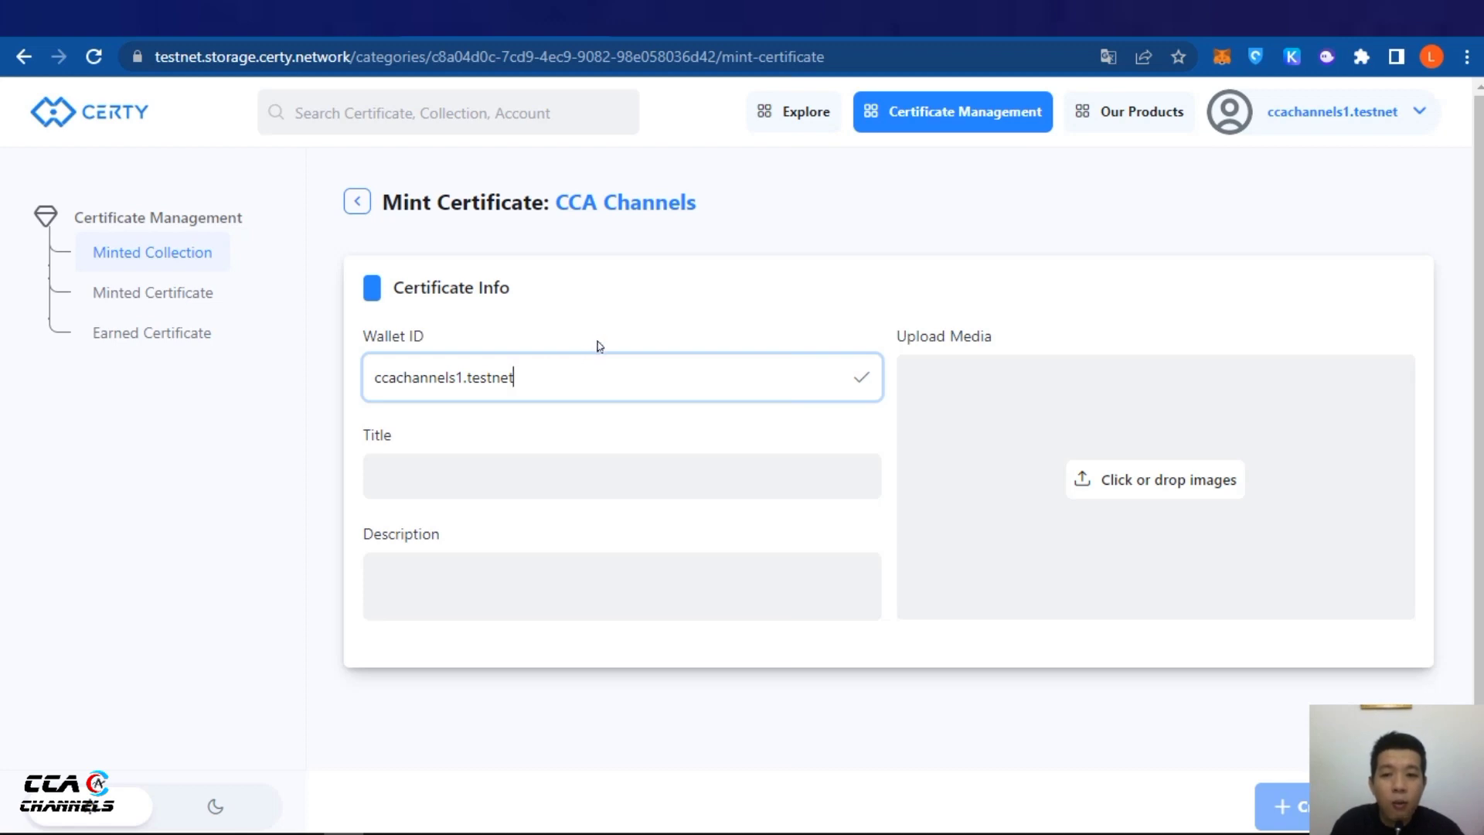
Set title CCA Channels and description 'CCA CHANNELS LEARN AND EARN', then open the image picker
click(561, 473)
key(ctrl+v)
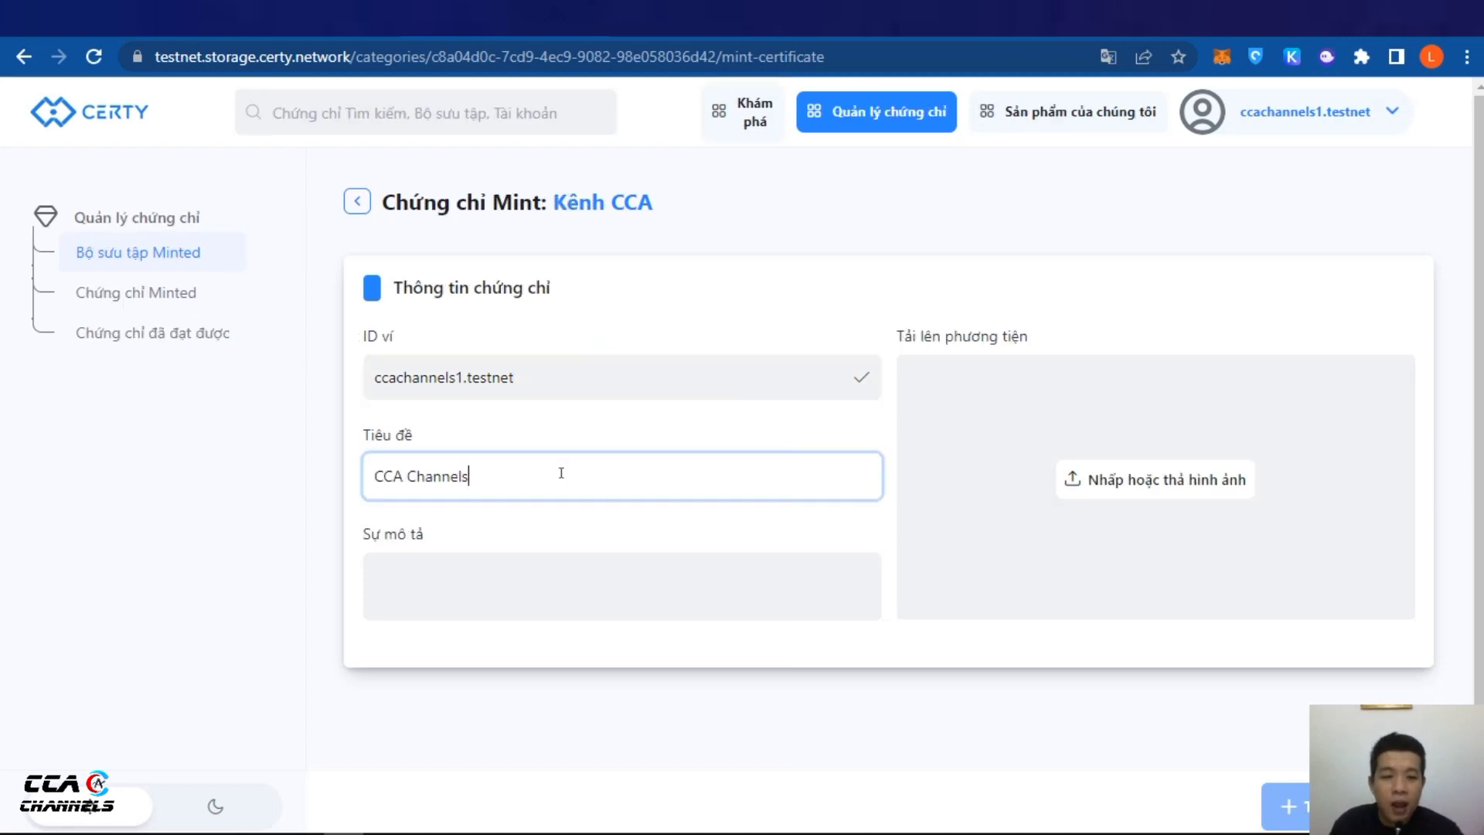
click(503, 564)
text(CCA )
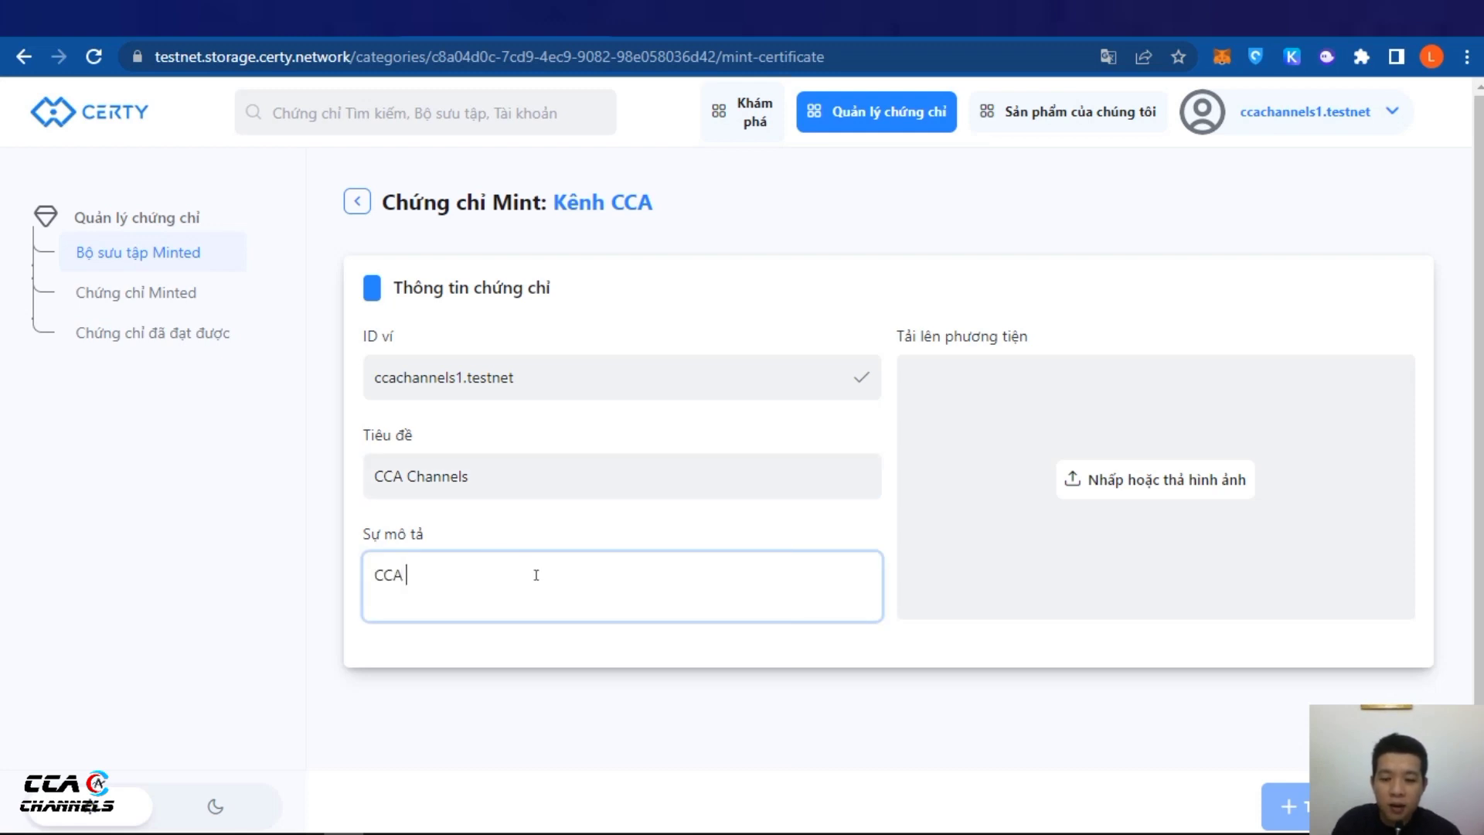
text(CHAN)
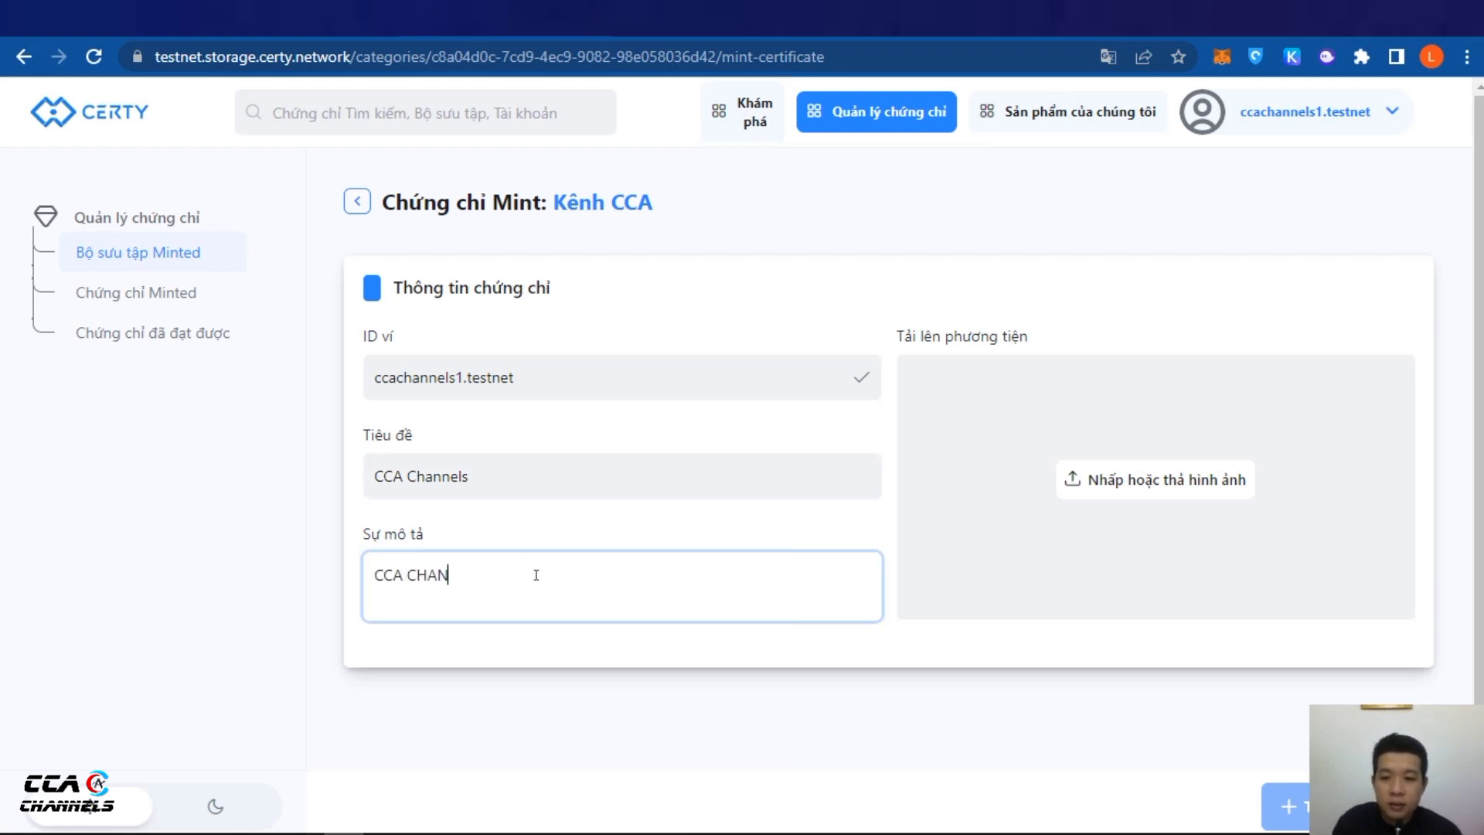
text(NELS LEARN)
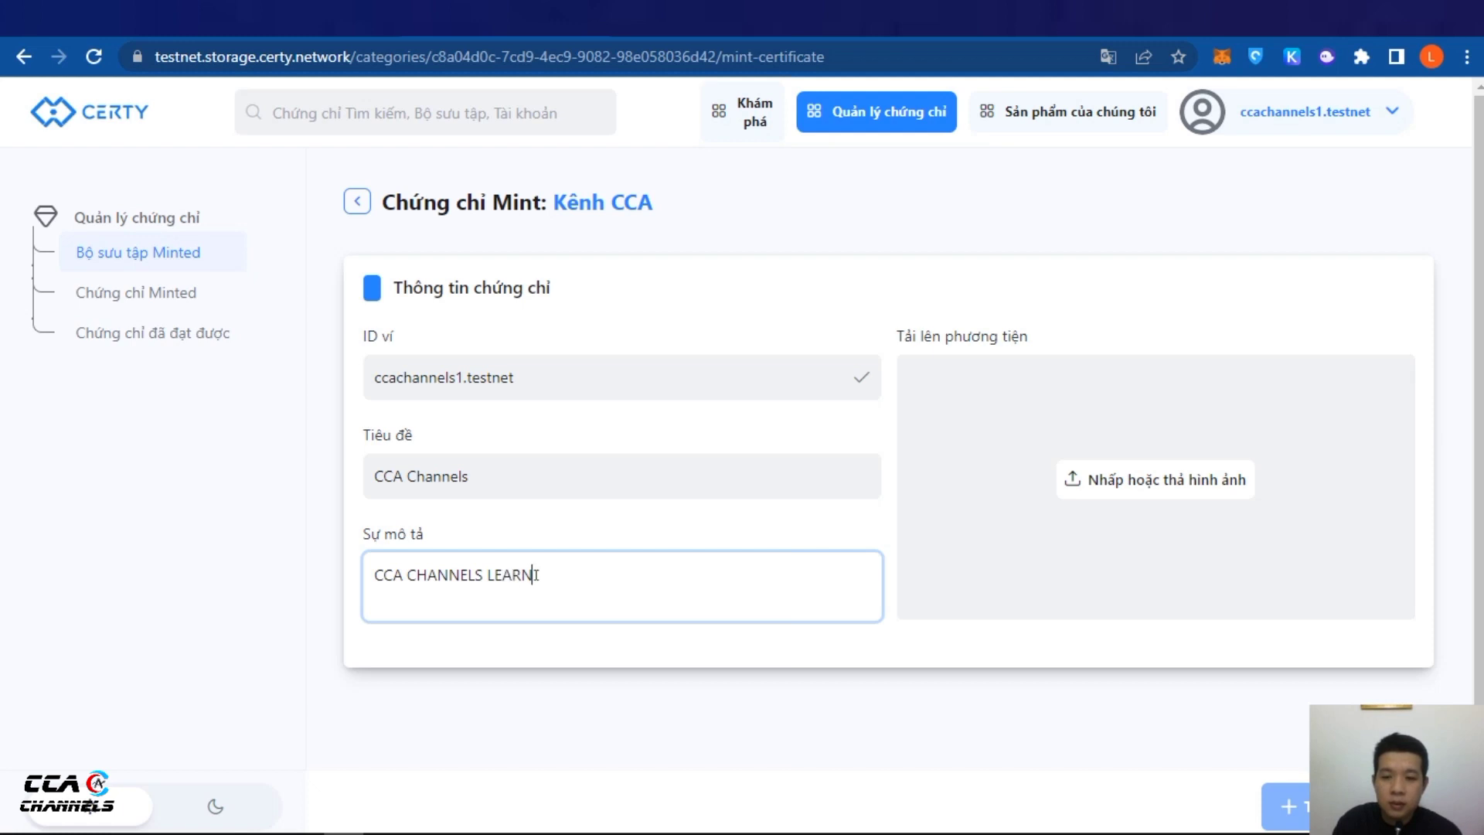
text( AND EARN)
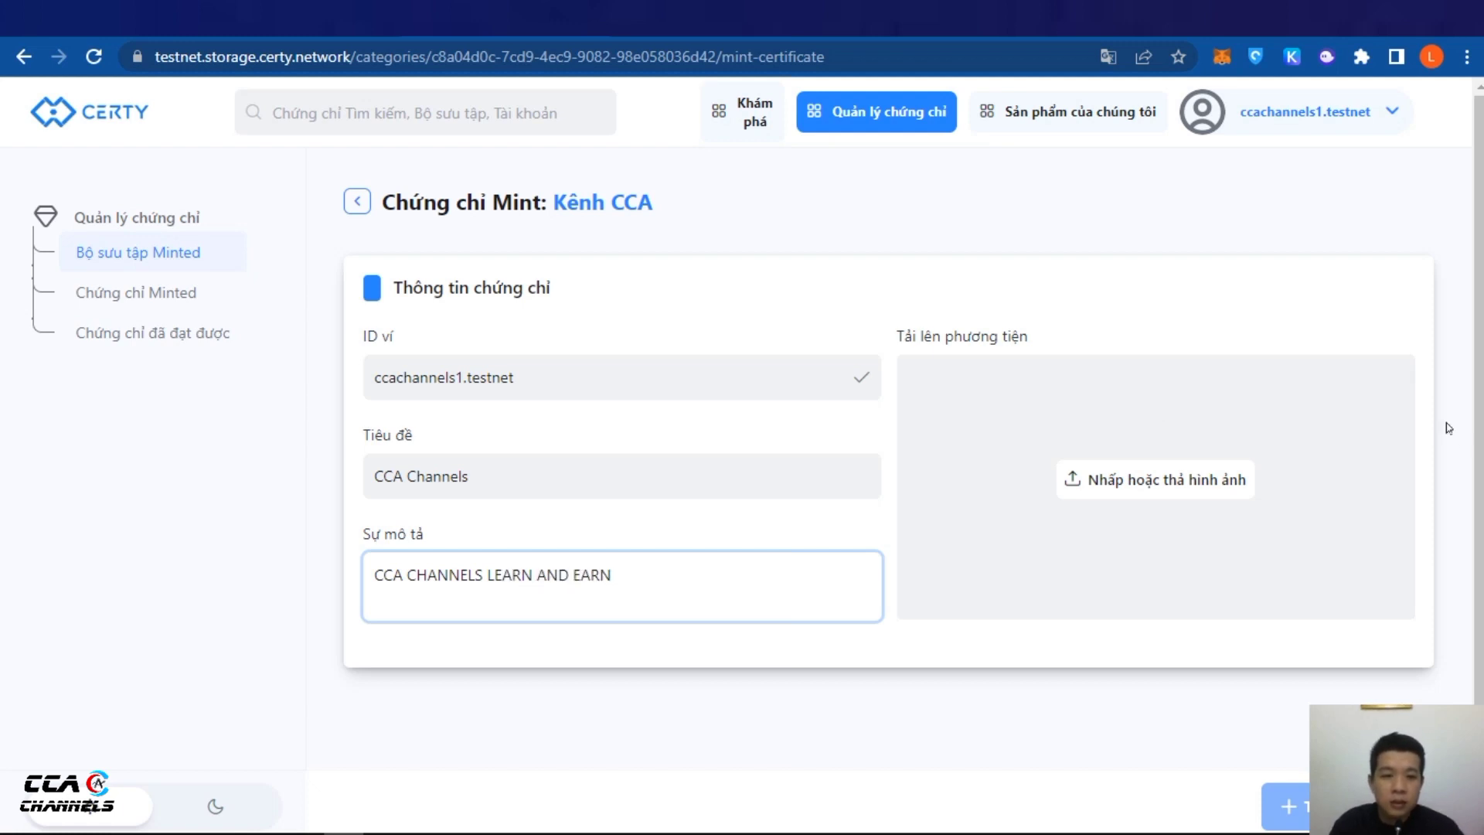
click(1066, 480)
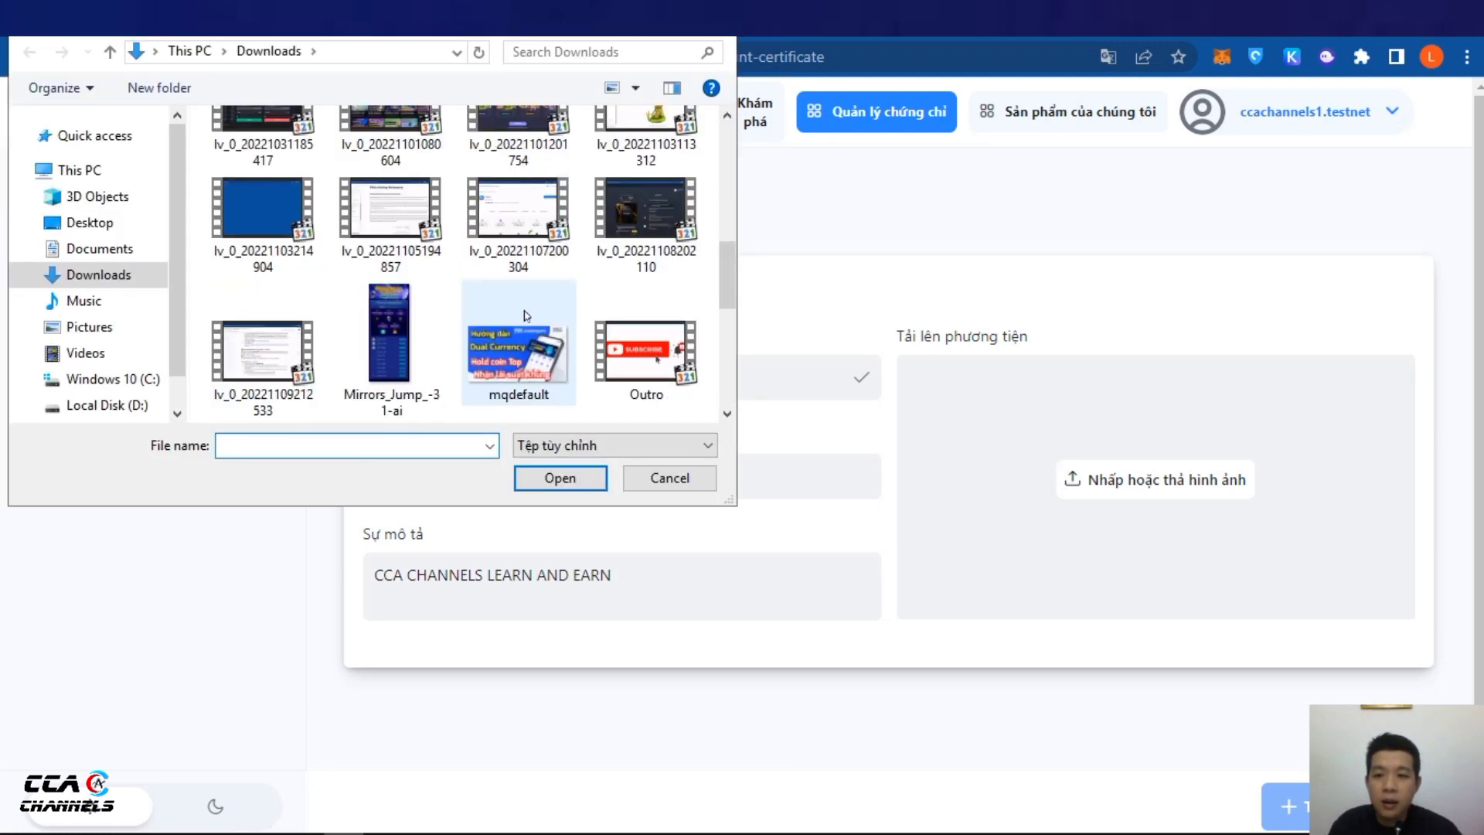
Attach photo_2021-12-13_11-17-33 (2) as the certificate image and submit it with Create and Mint
scroll(619, 321, down, 3)
click(644, 203)
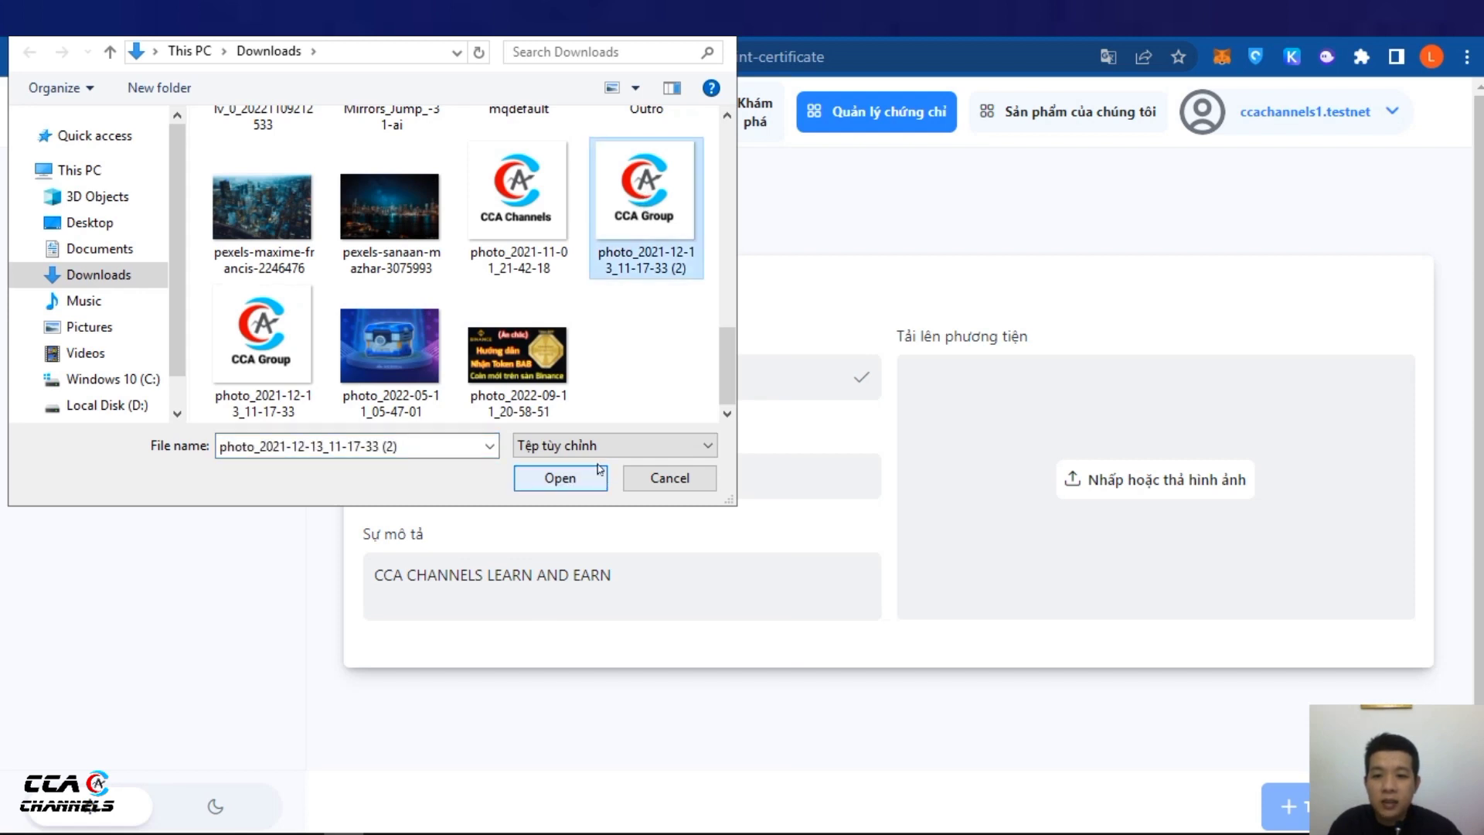
click(581, 480)
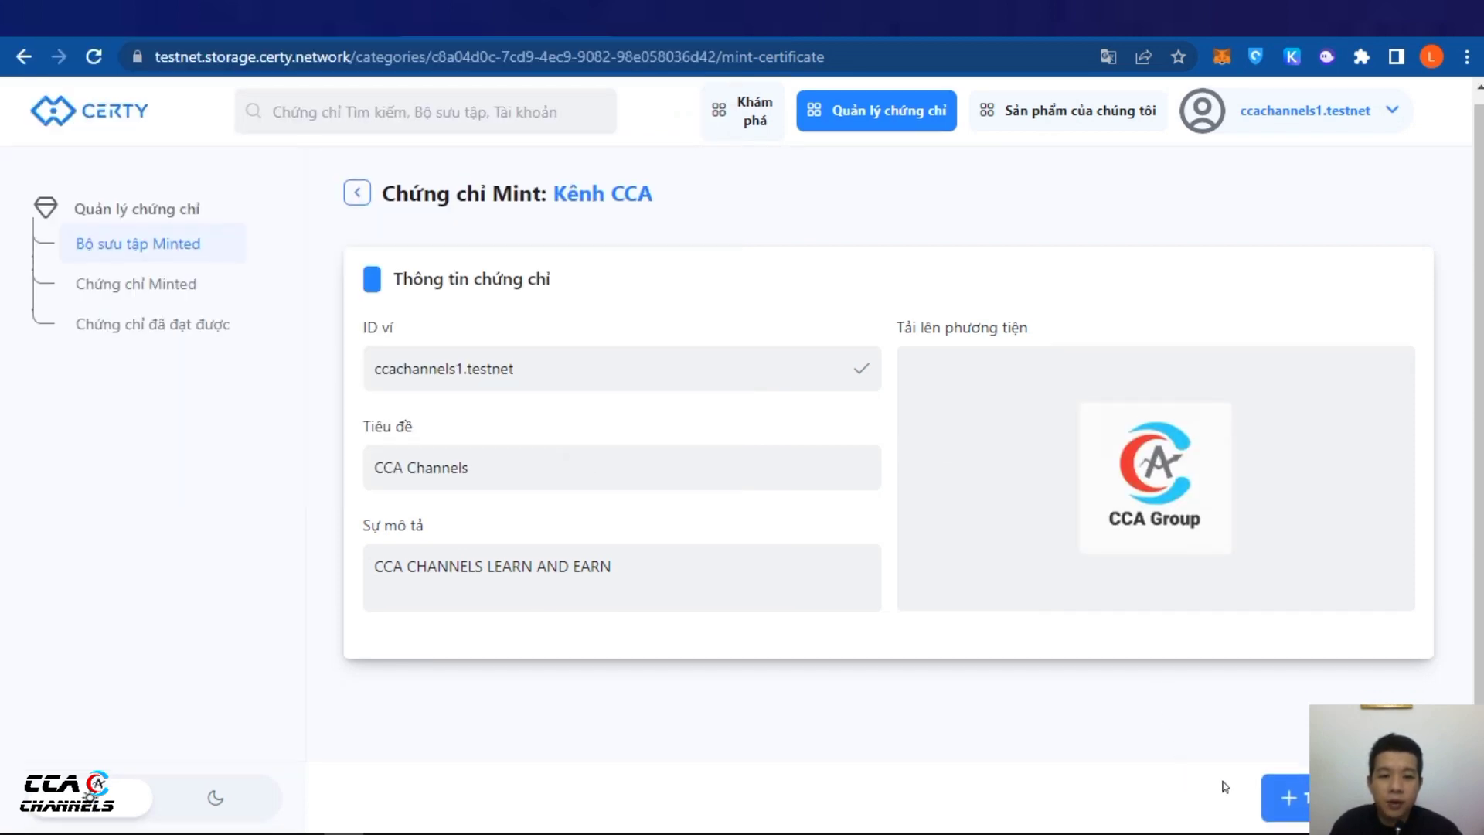
click(1283, 797)
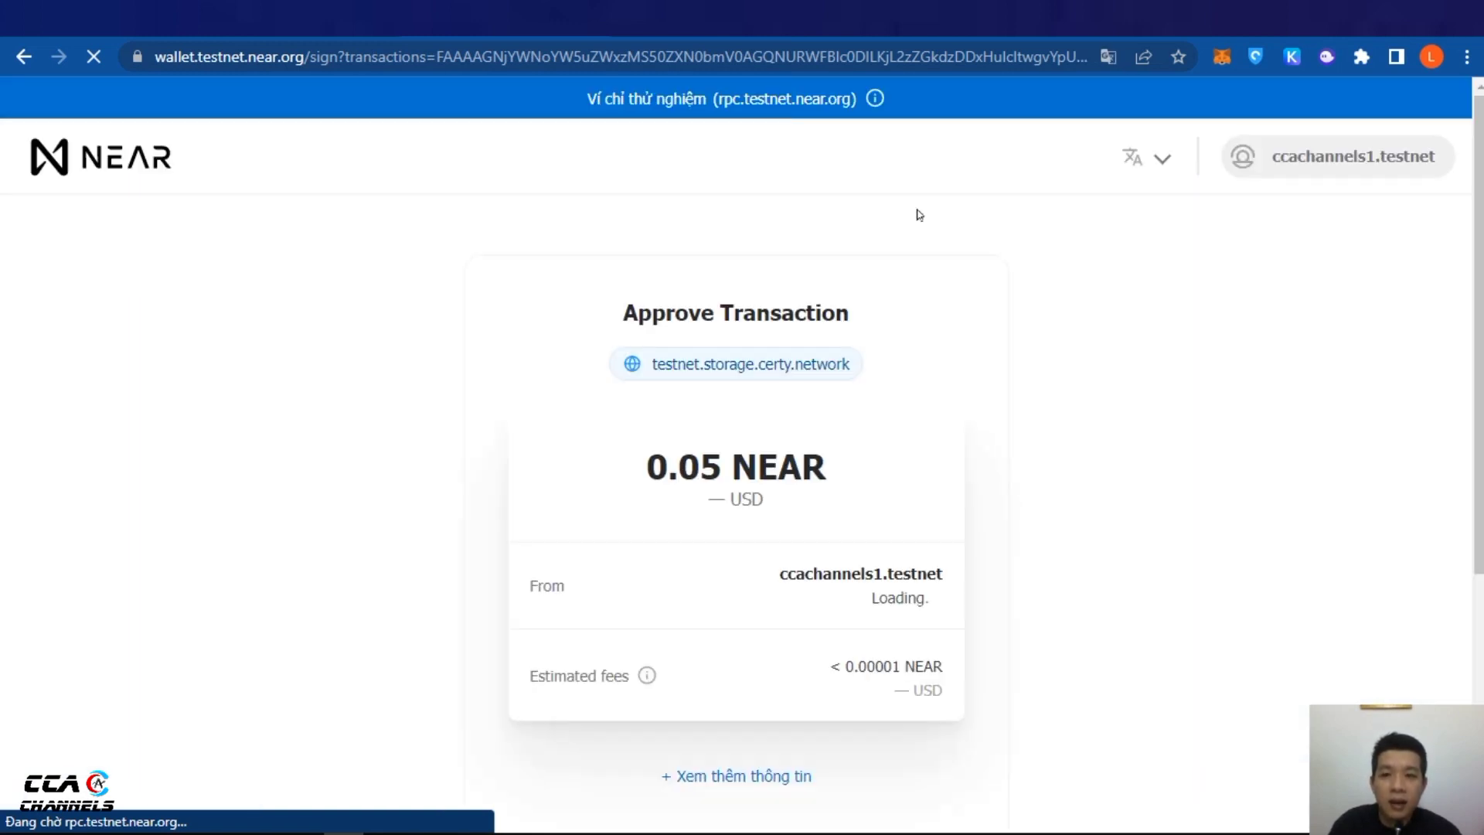
Approve the 0.05 NEAR transaction, then check the minted certificates, earned certificates and collections lists
scroll(960, 244, down, 5)
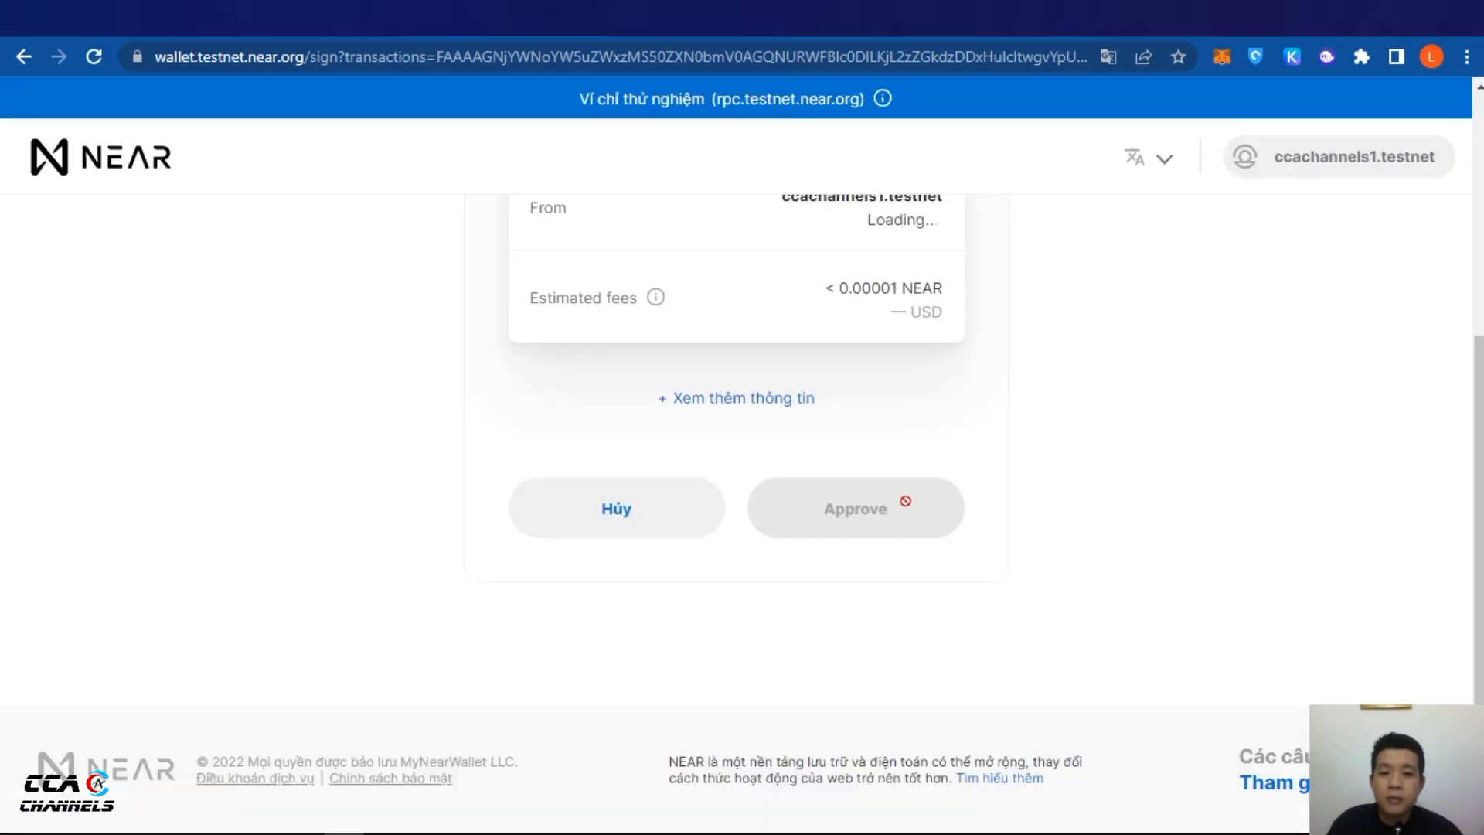
click(844, 512)
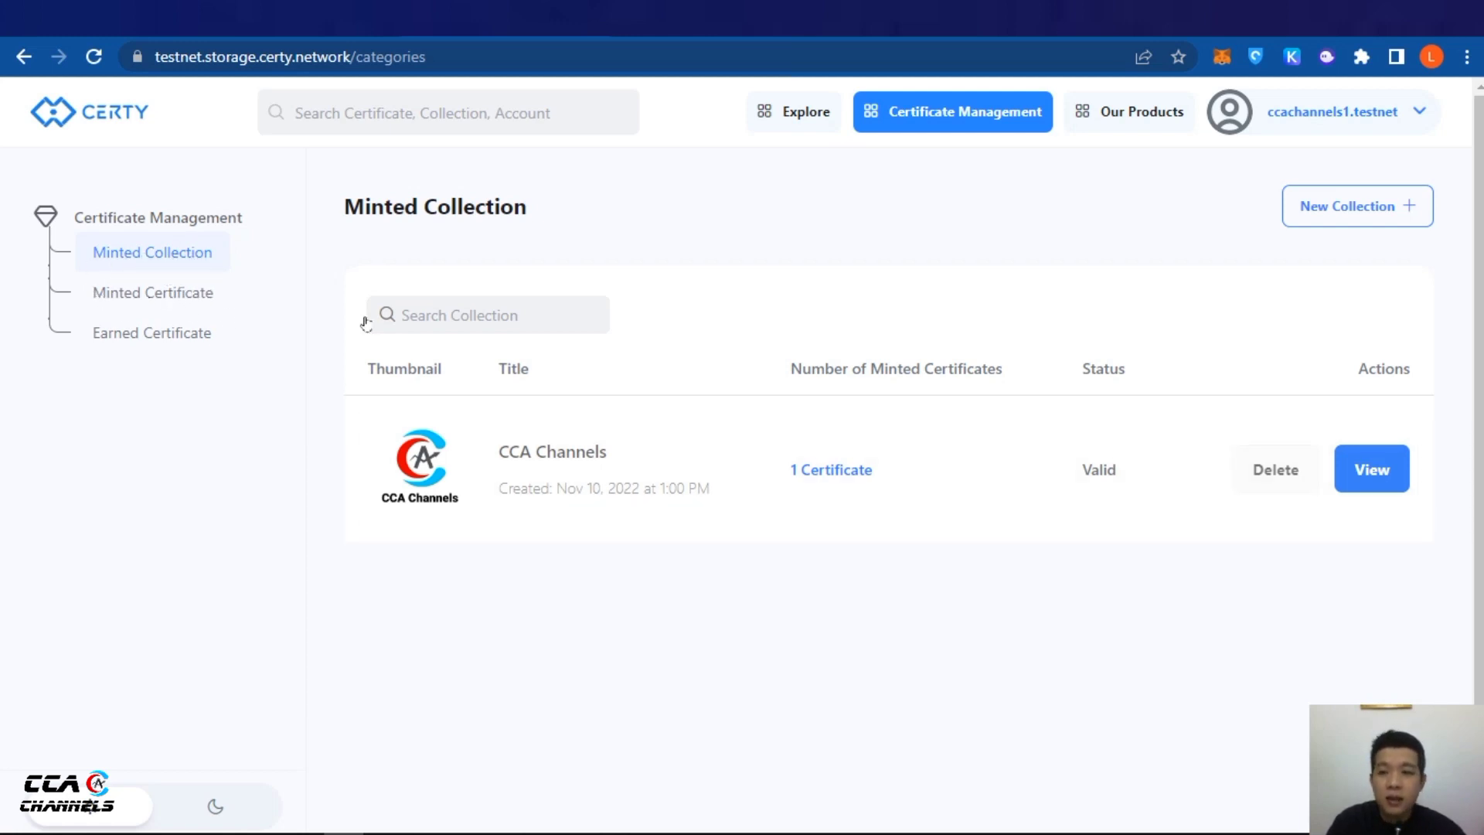
click(126, 301)
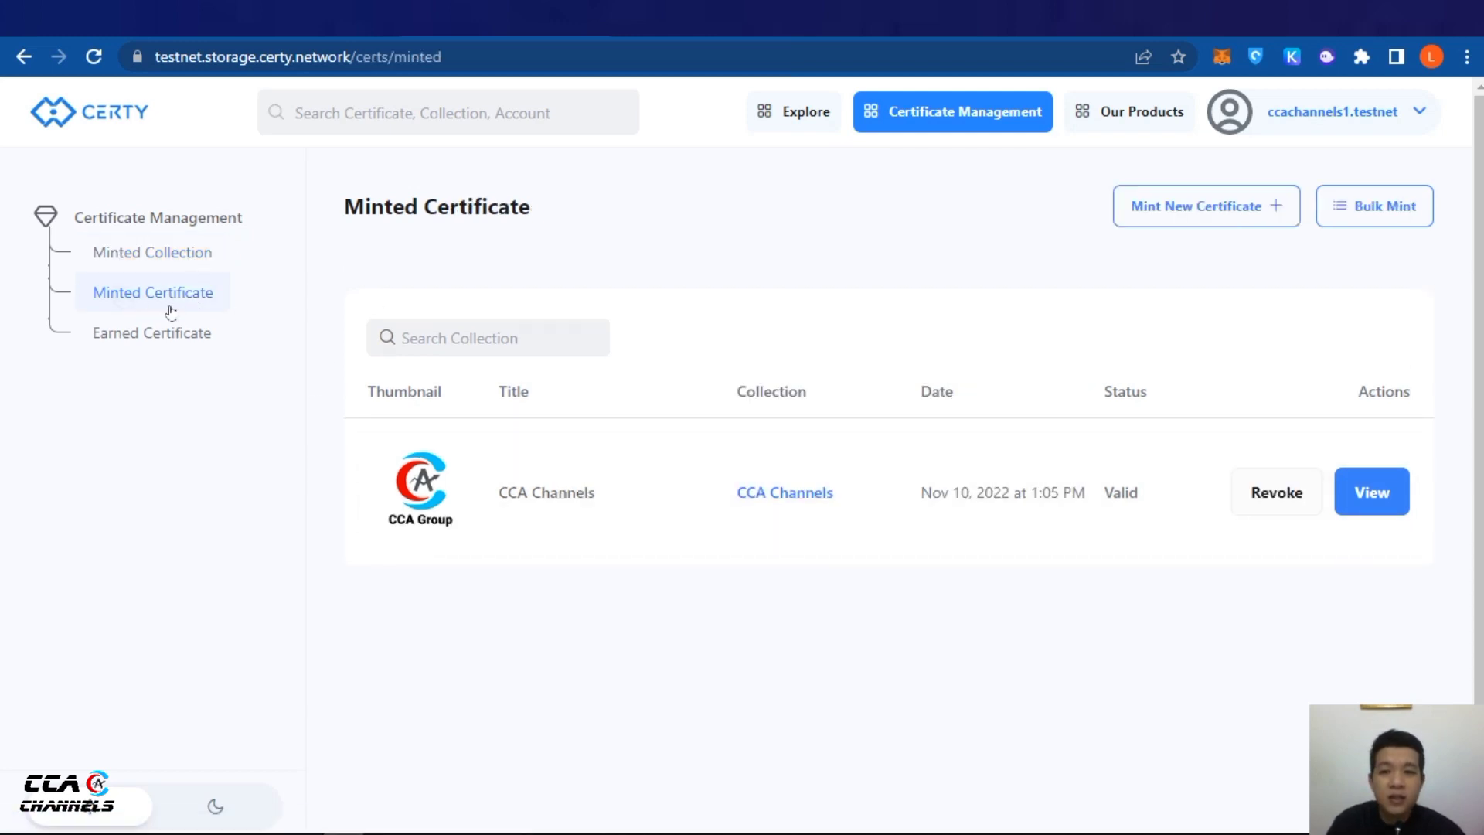
click(165, 340)
click(176, 291)
click(194, 252)
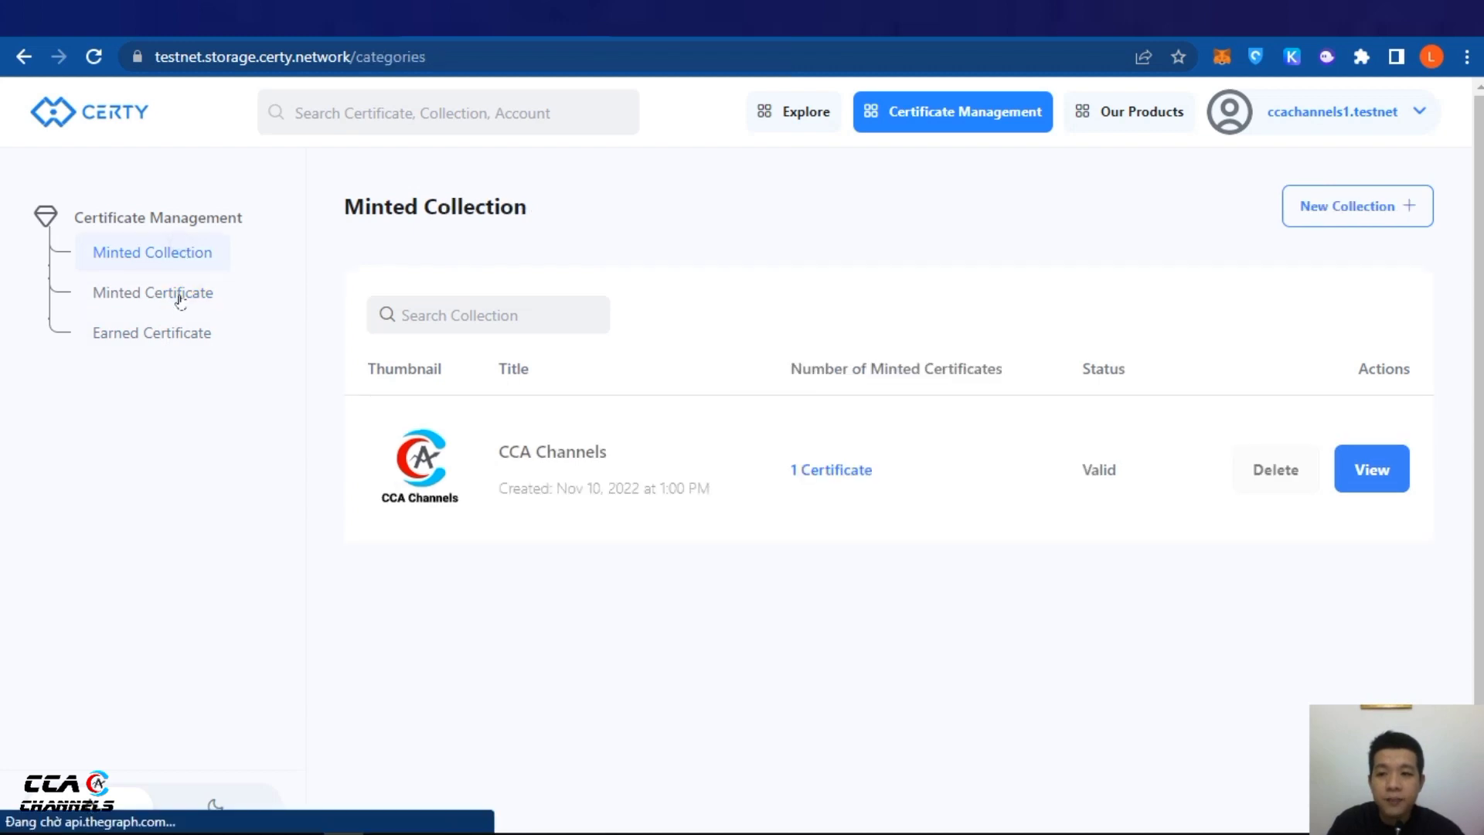
click(178, 293)
key(ctrl+Tab)
Read the guide's Step 4 on viewing certificates, then open Certy's Explore All Collections page
scroll(938, 495, up, 4)
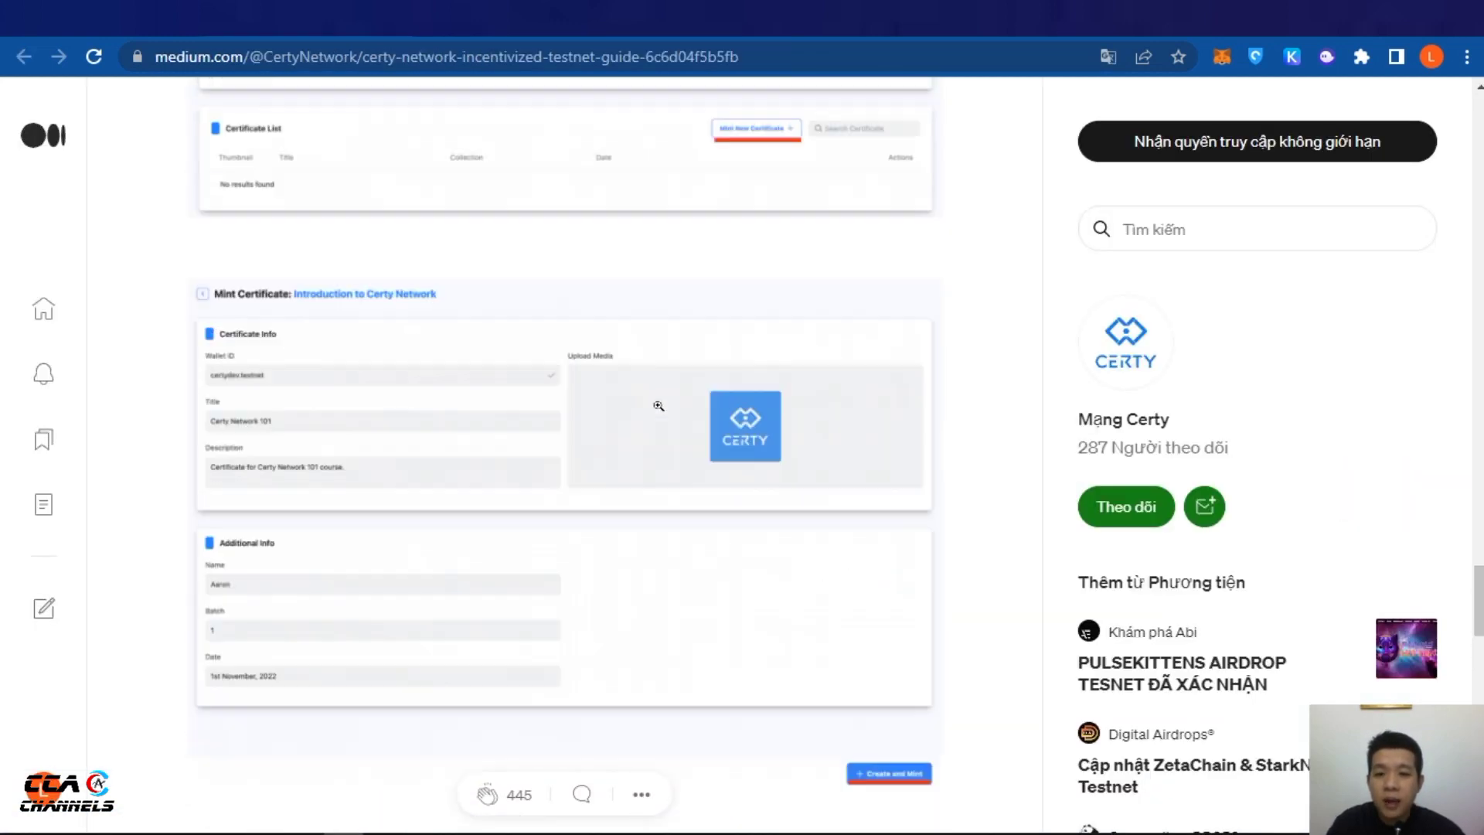
scroll(938, 495, down, 2)
scroll(938, 495, down, 3)
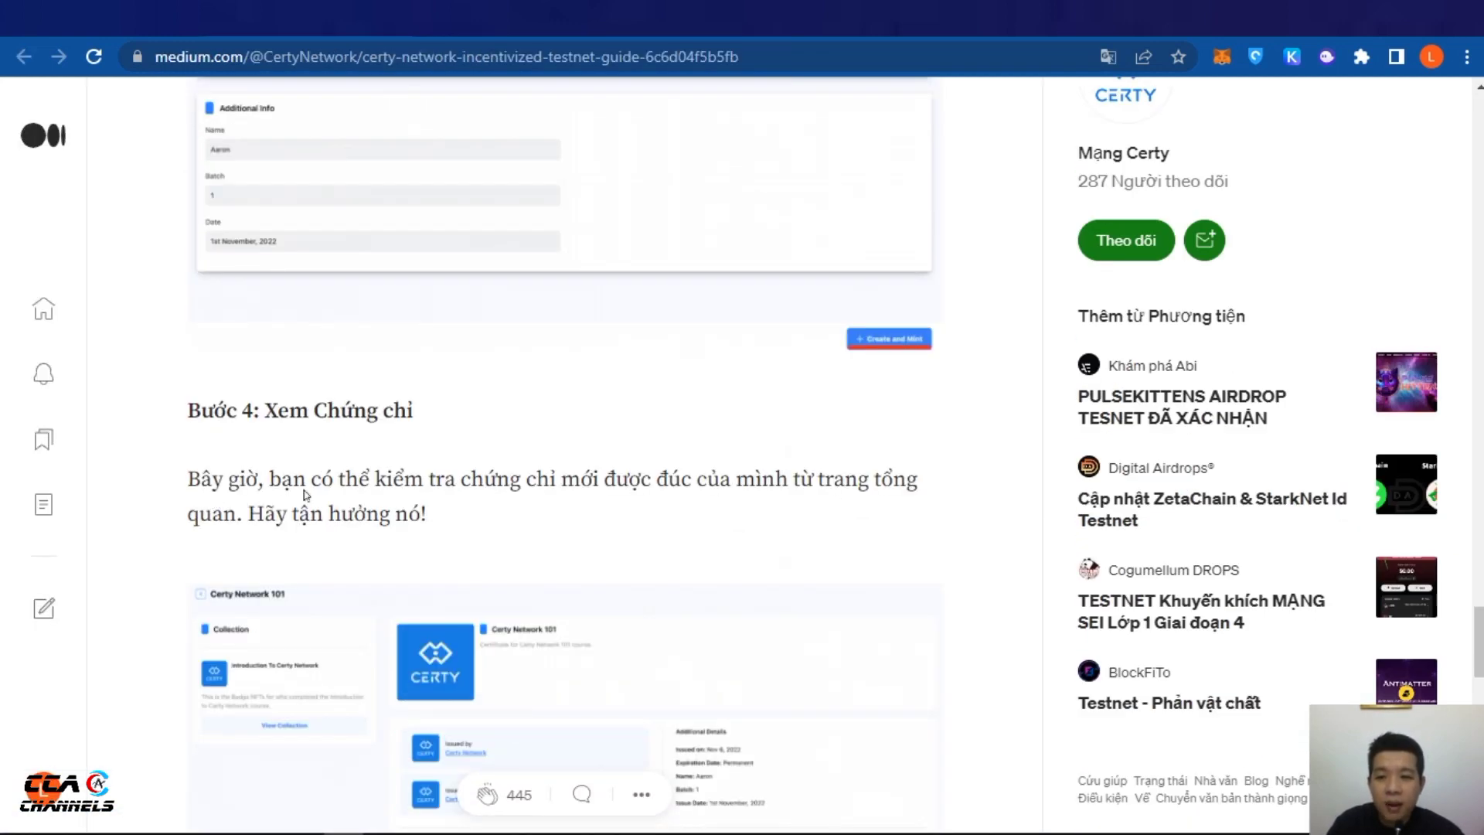
scroll(305, 493, down, 1)
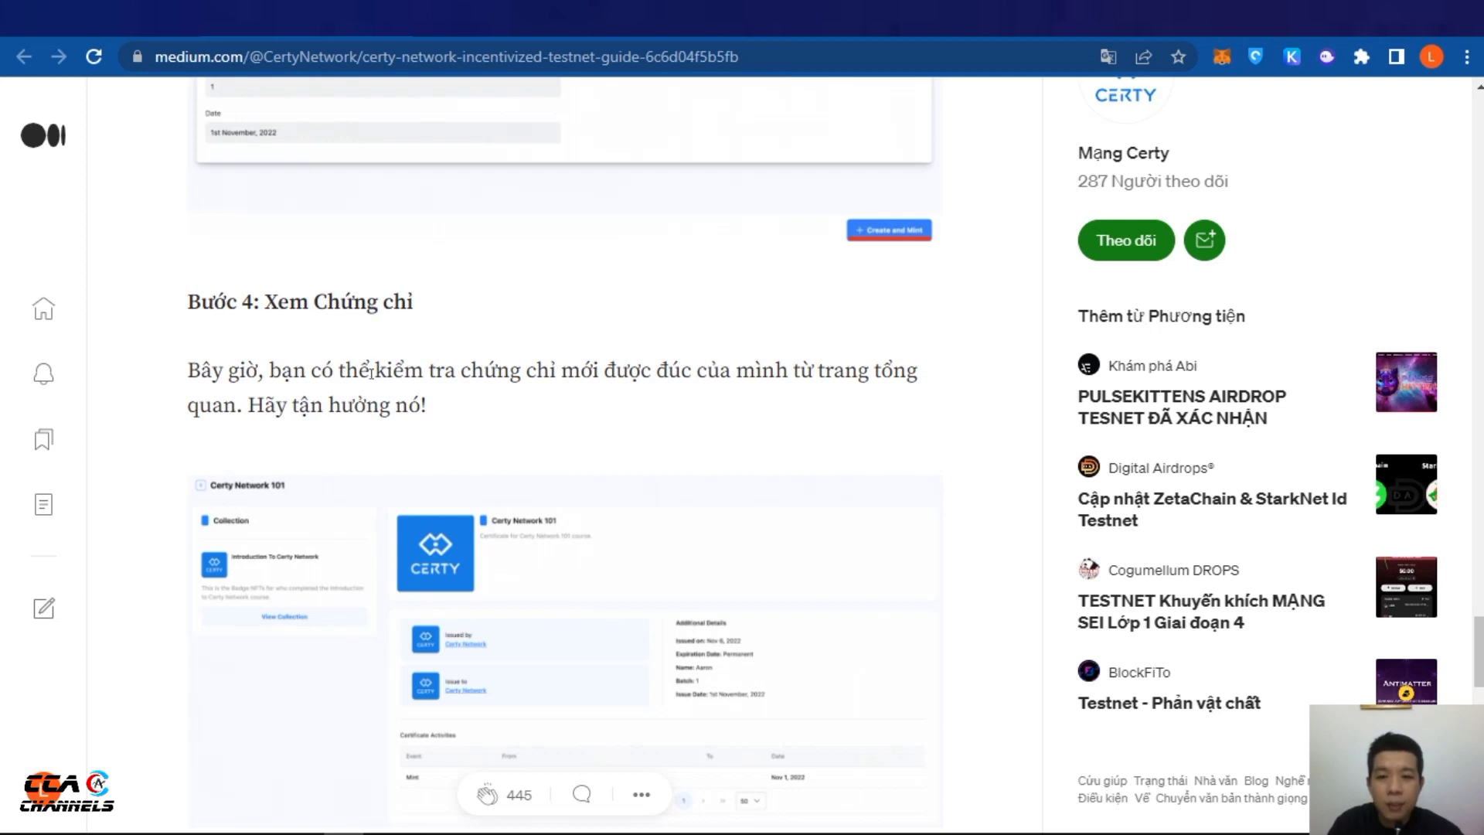
scroll(263, 398, down, 1)
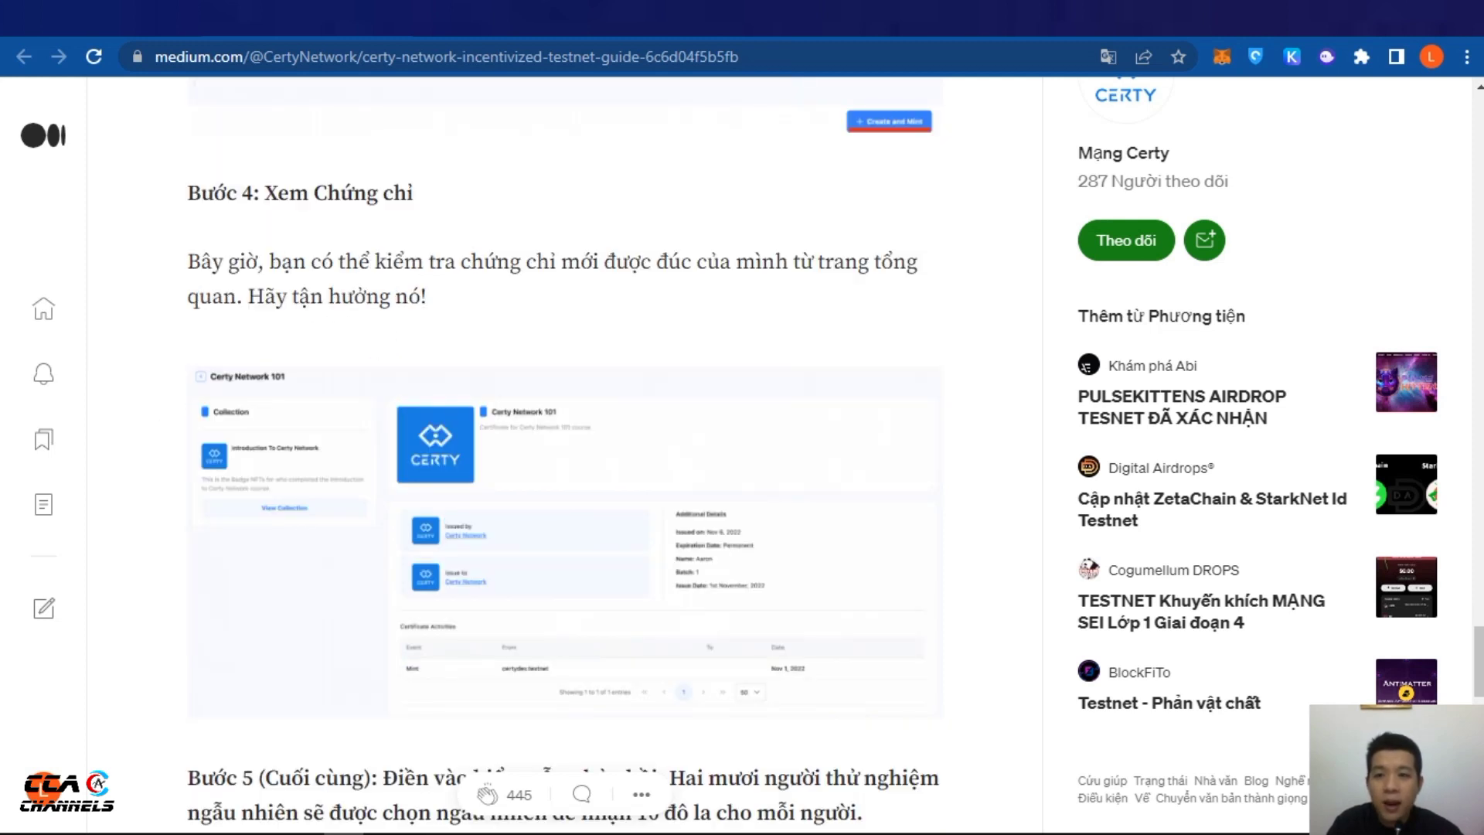
key(ctrl+Tab)
click(794, 112)
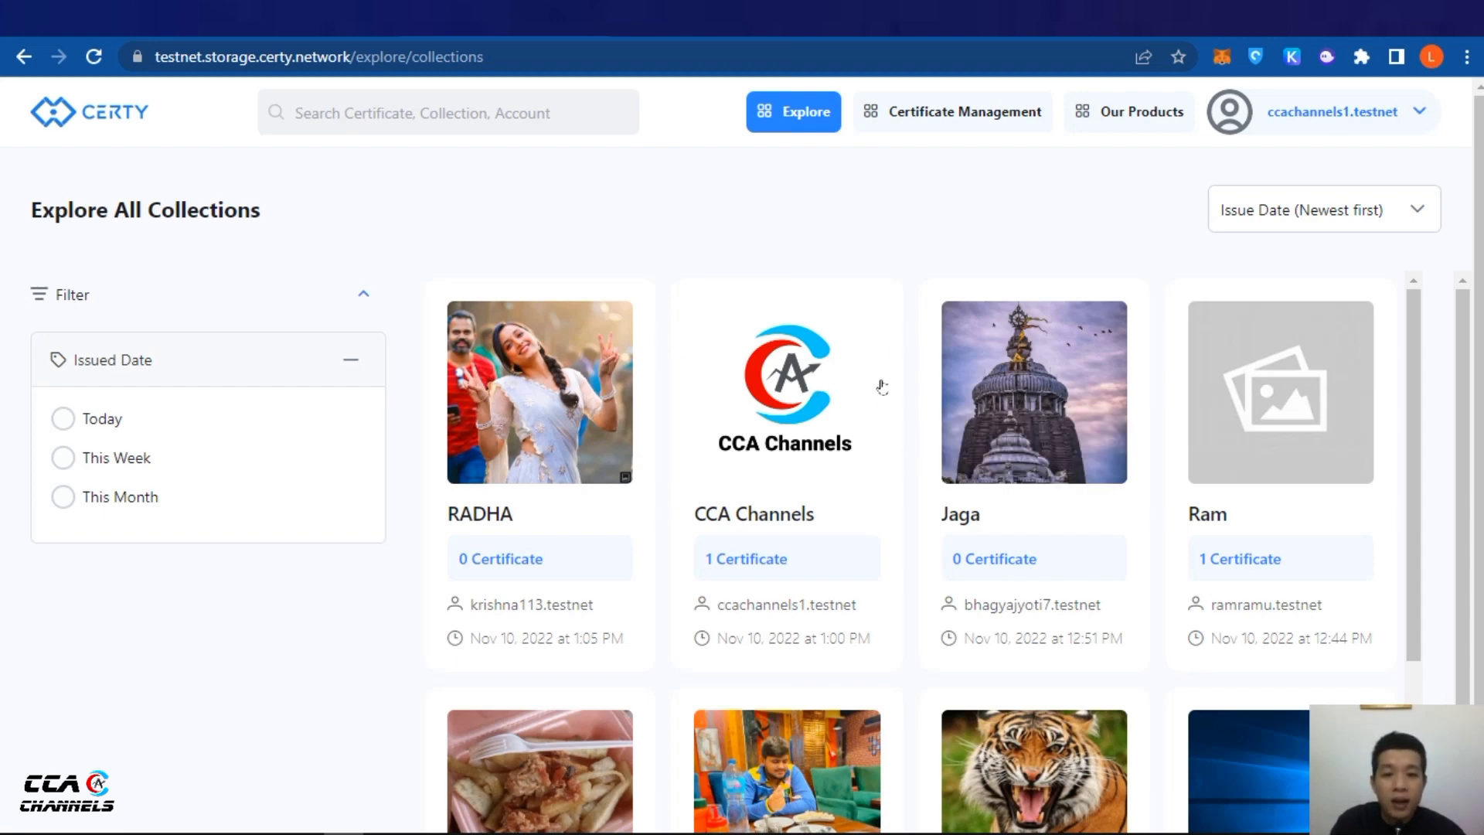
Scroll the Explore All Collections grid to confirm CCA Channels shows 1 certificate
scroll(471, 398, down, 1)
scroll(1275, 356, down, 2)
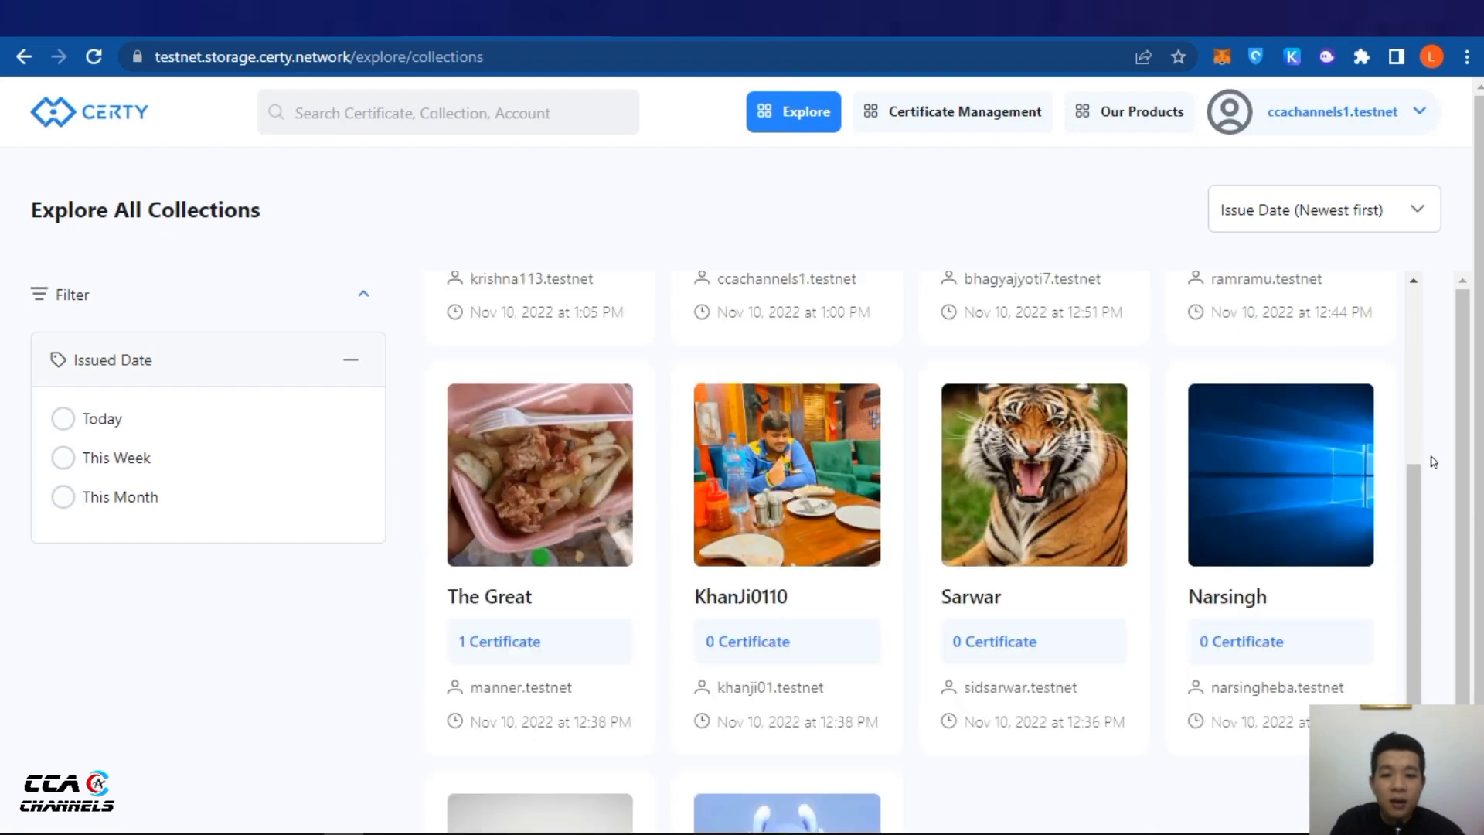
scroll(1236, 456, down, 2)
scroll(578, 477, up, 5)
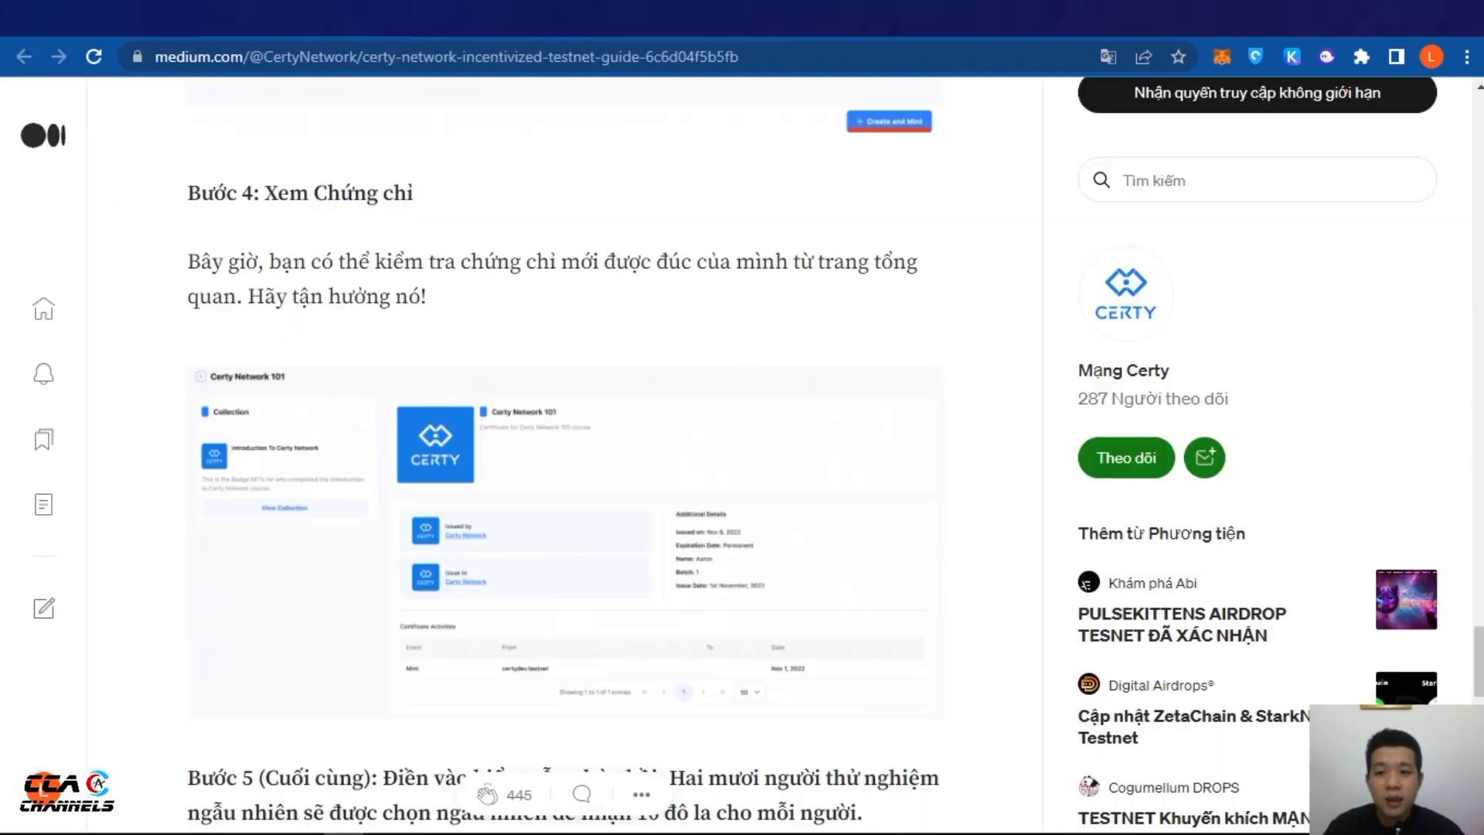
scroll(618, 488, down, 4)
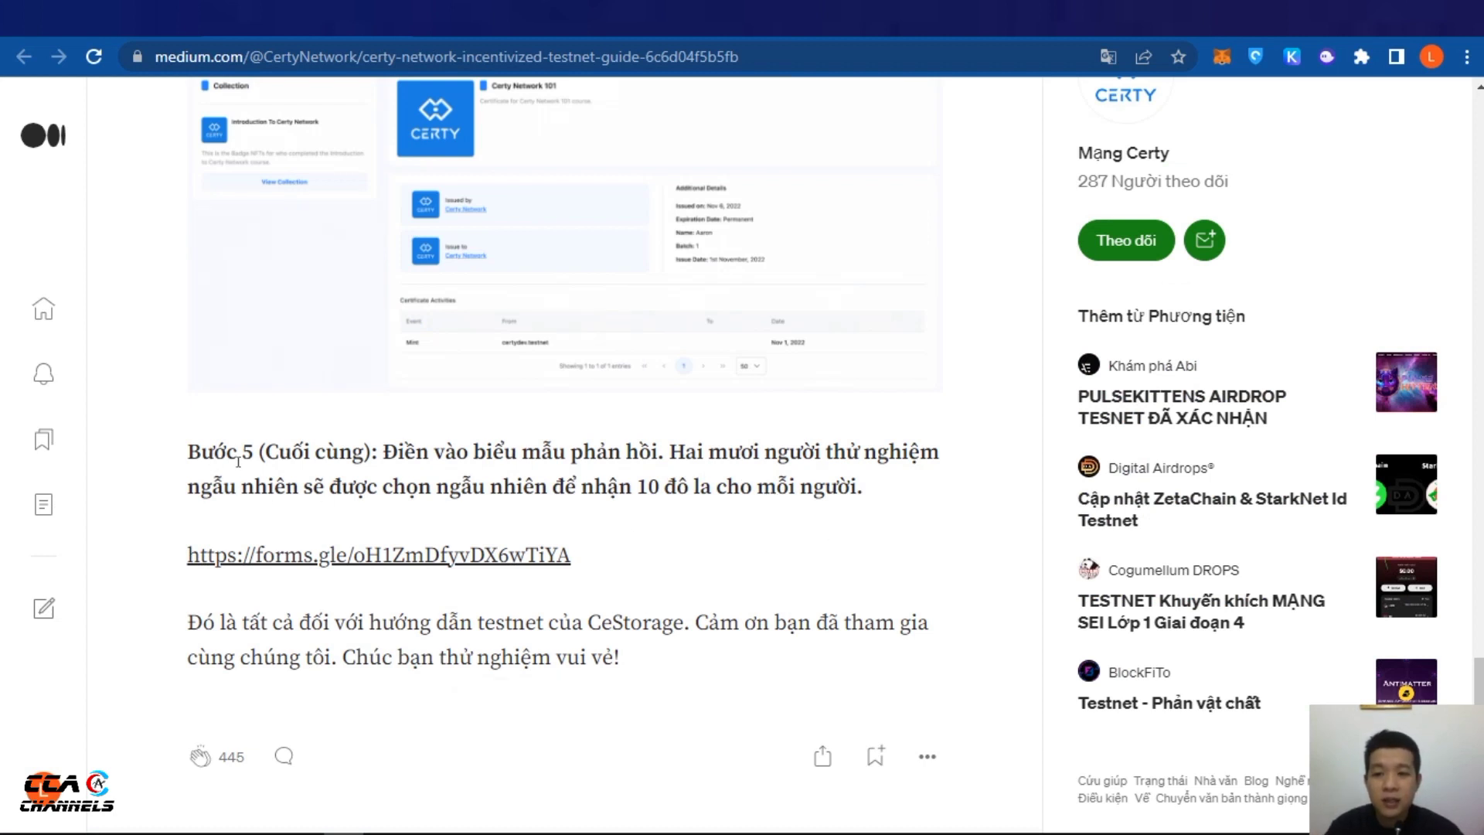
scroll(329, 510, down, 1)
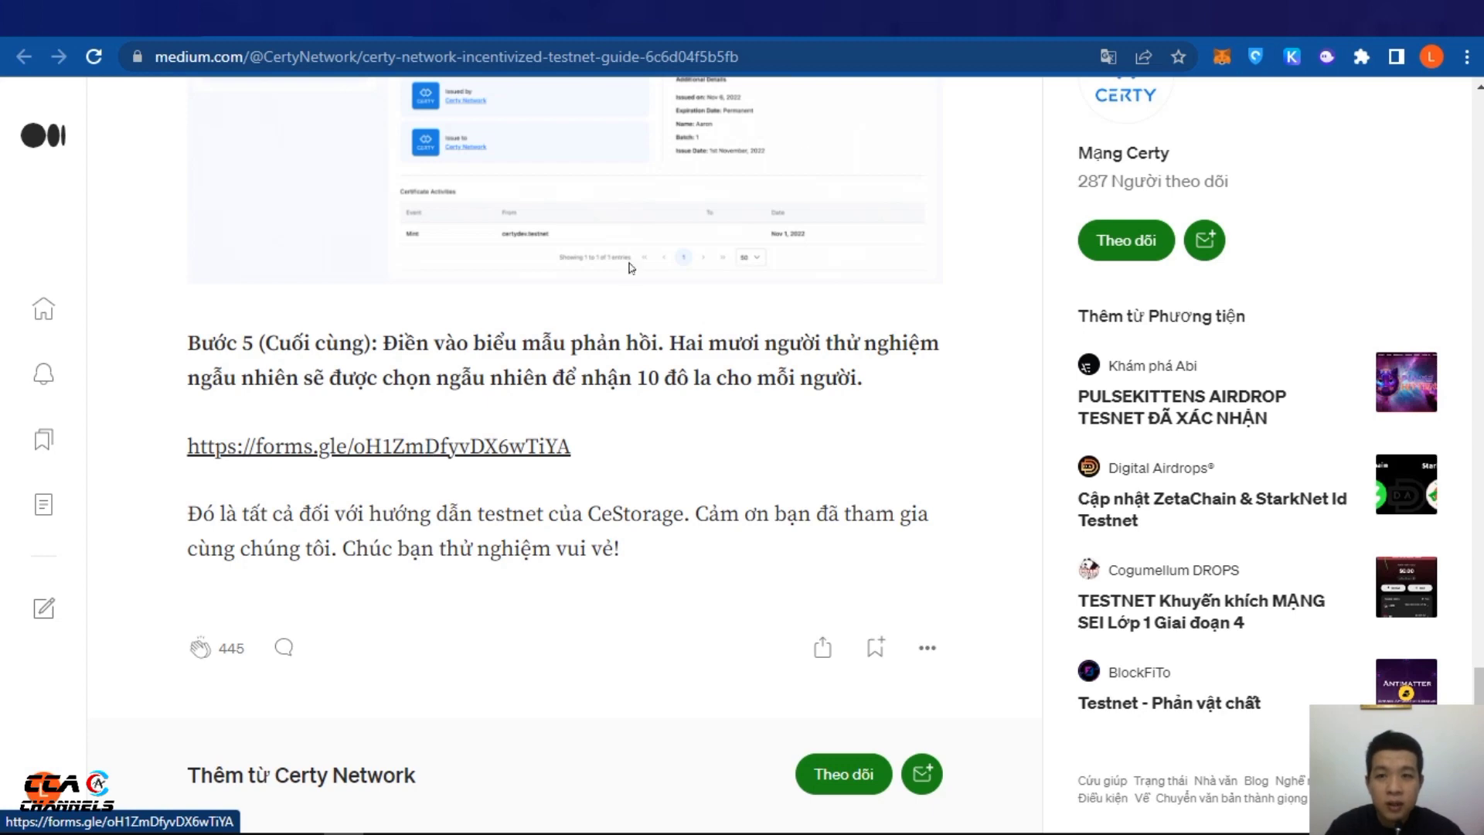
Open the forms.gle feedback form, translate it into Vietnamese, and dismiss the Translate popup
click(399, 450)
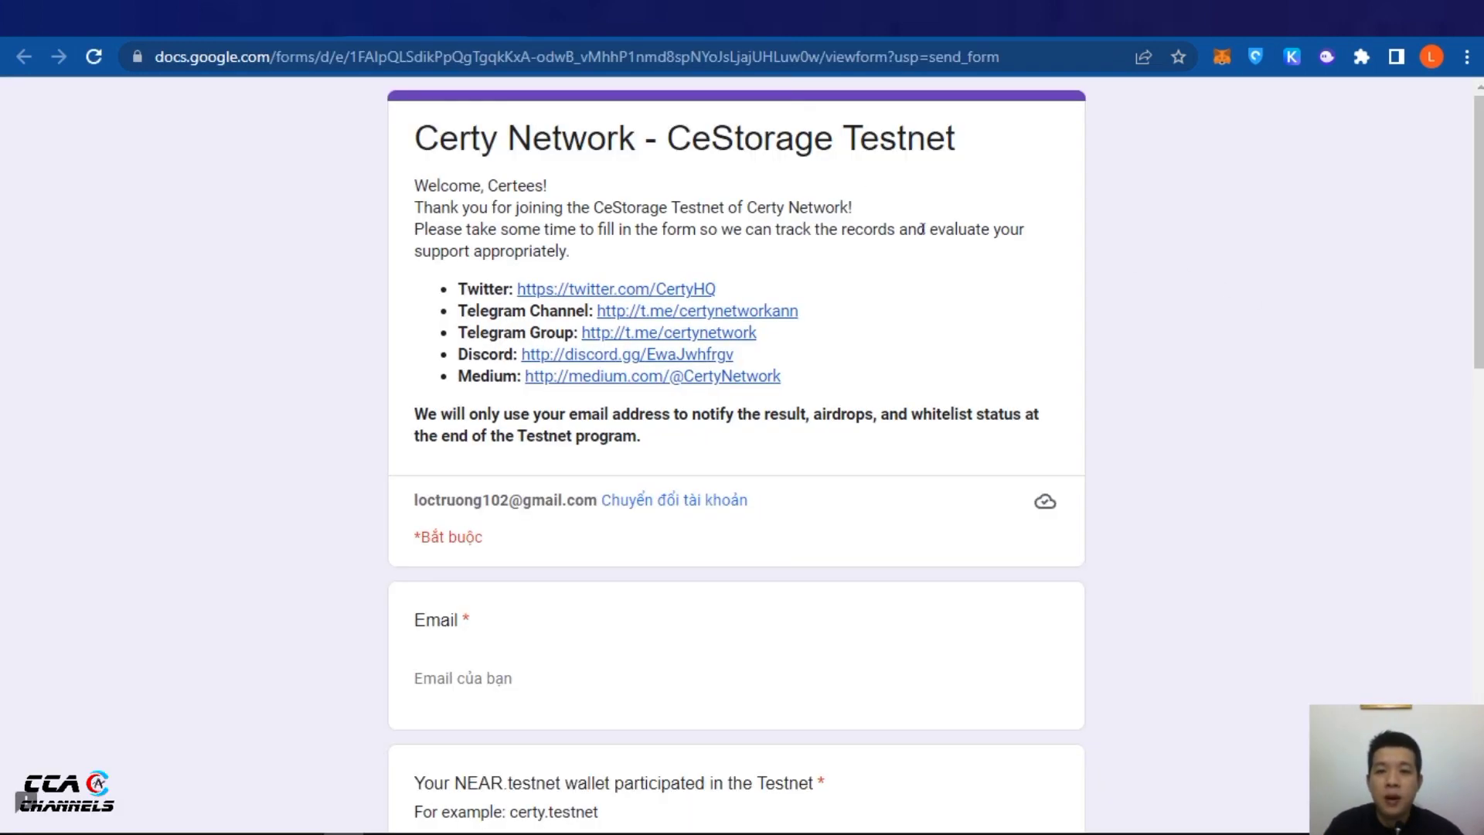
right_click(1249, 301)
click(1258, 553)
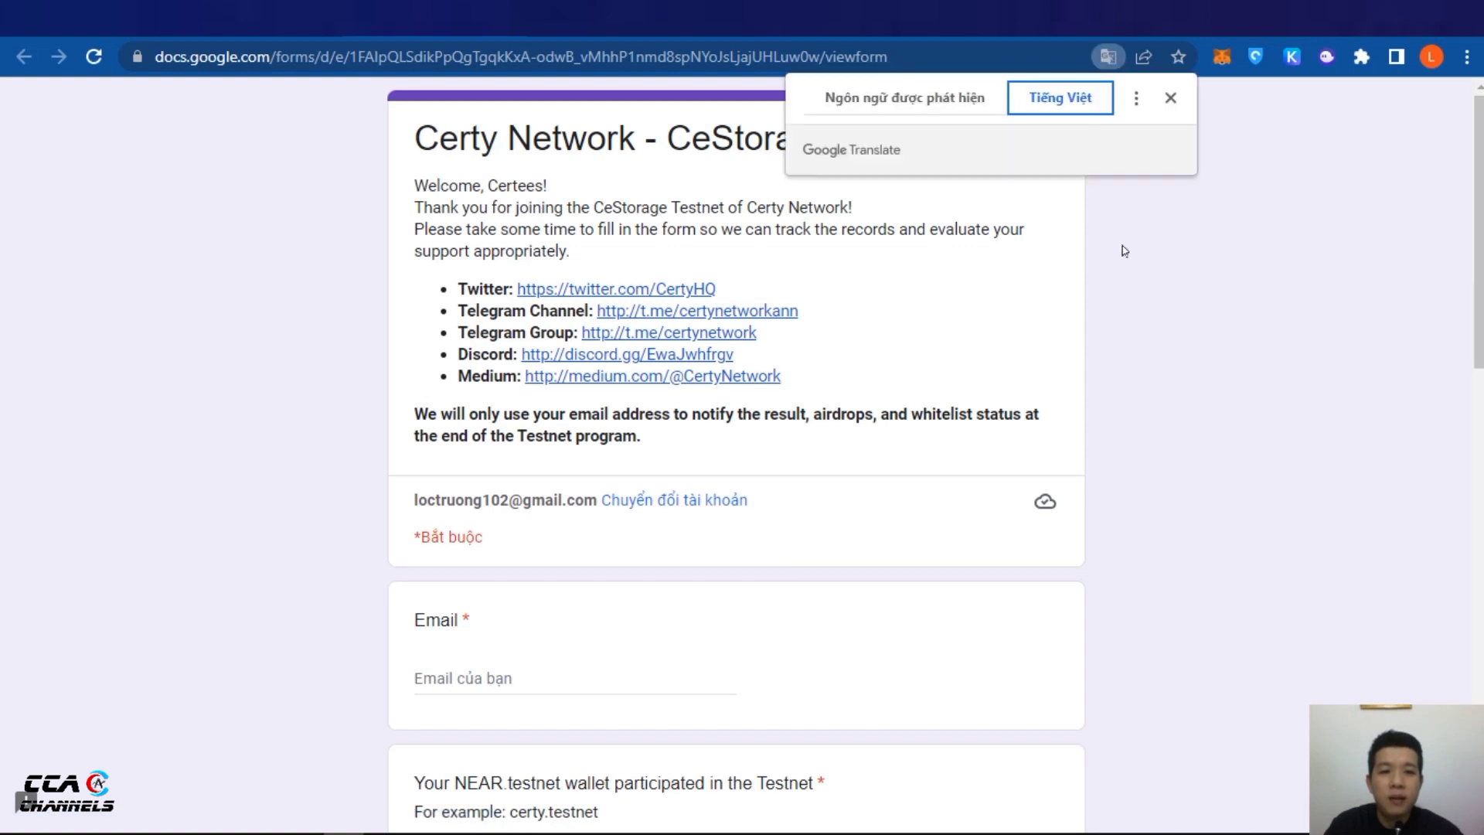
right_click(1128, 457)
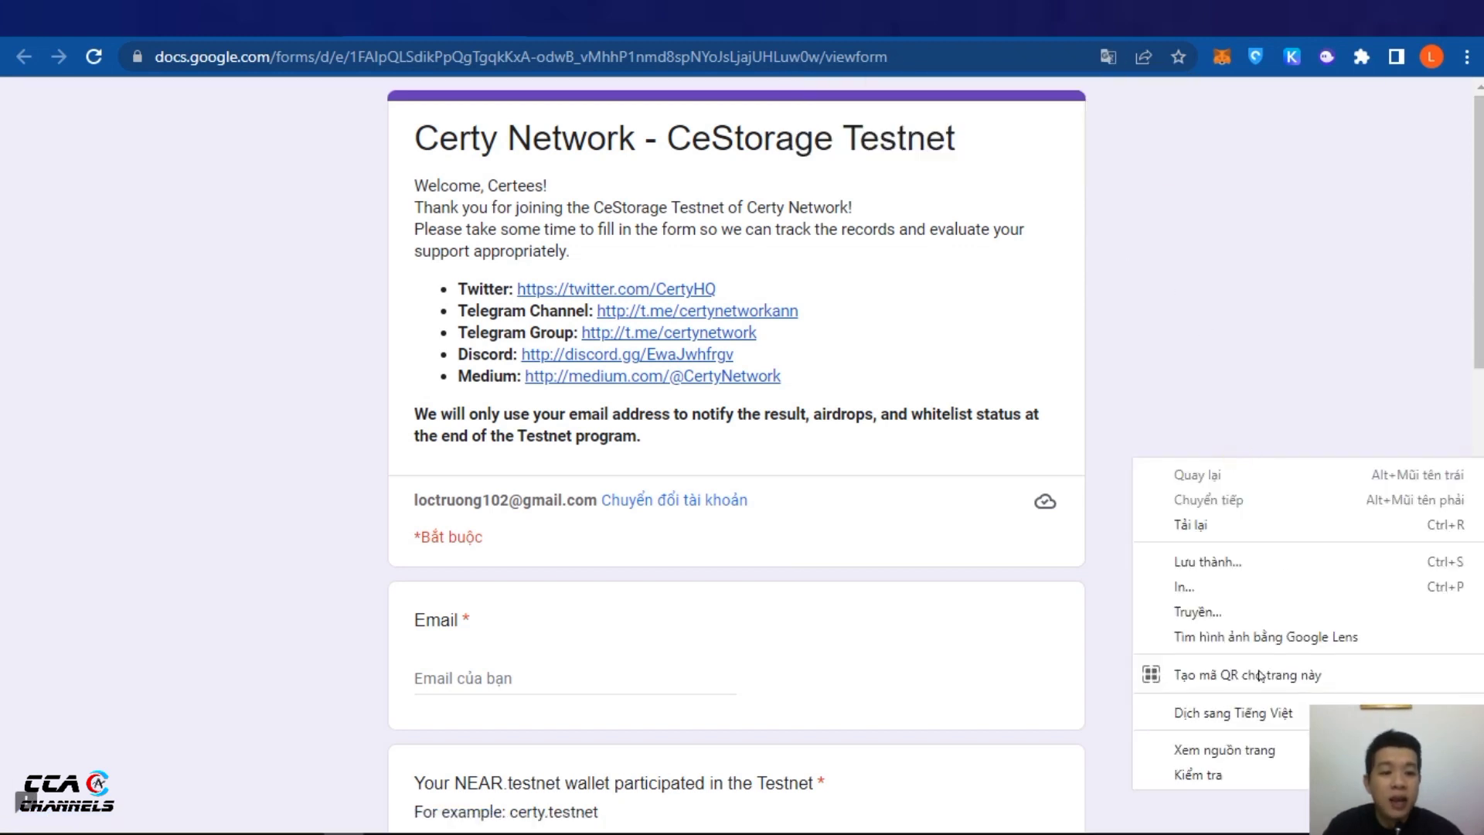
click(1241, 711)
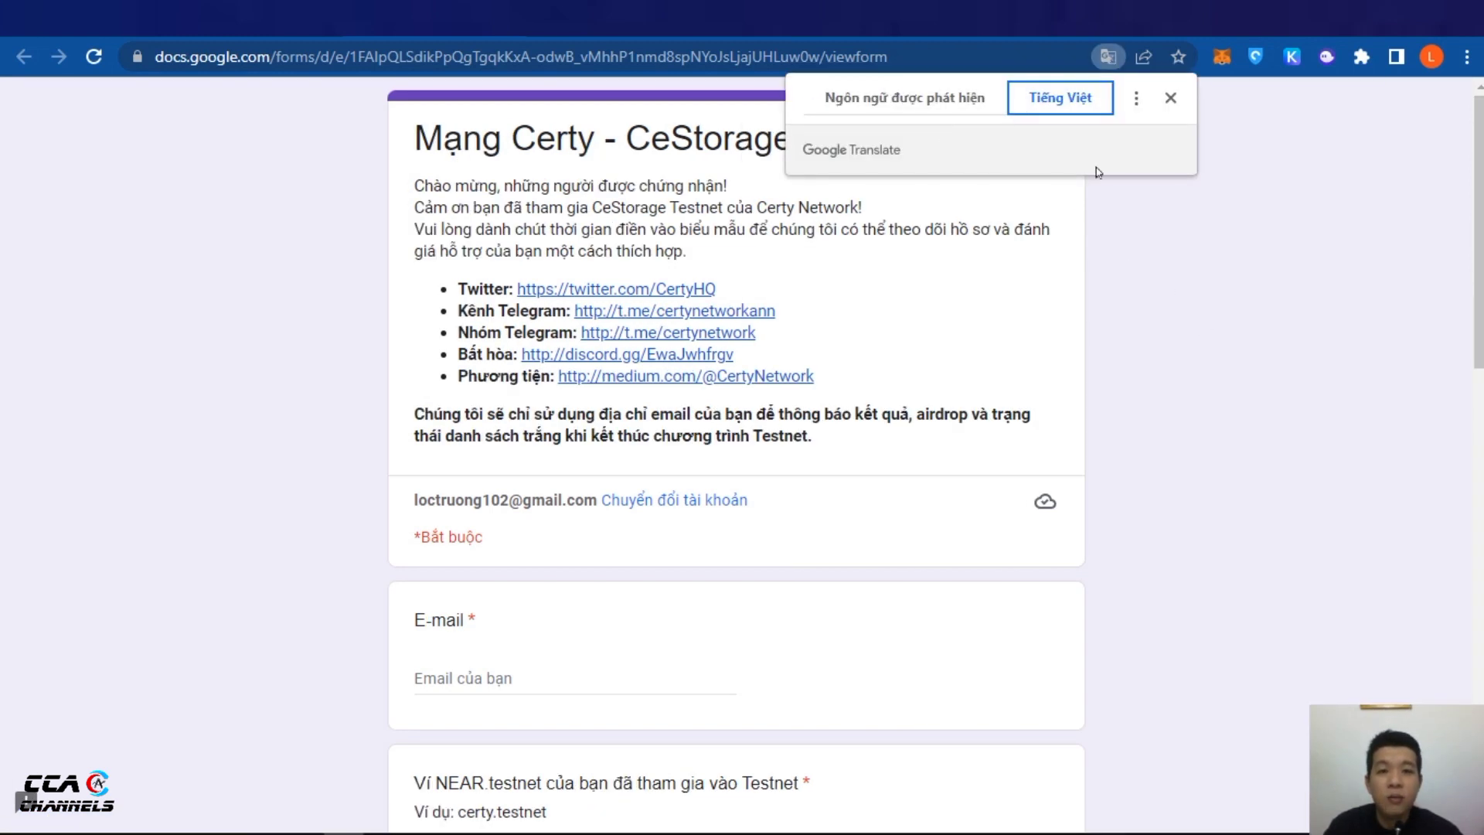
click(1180, 252)
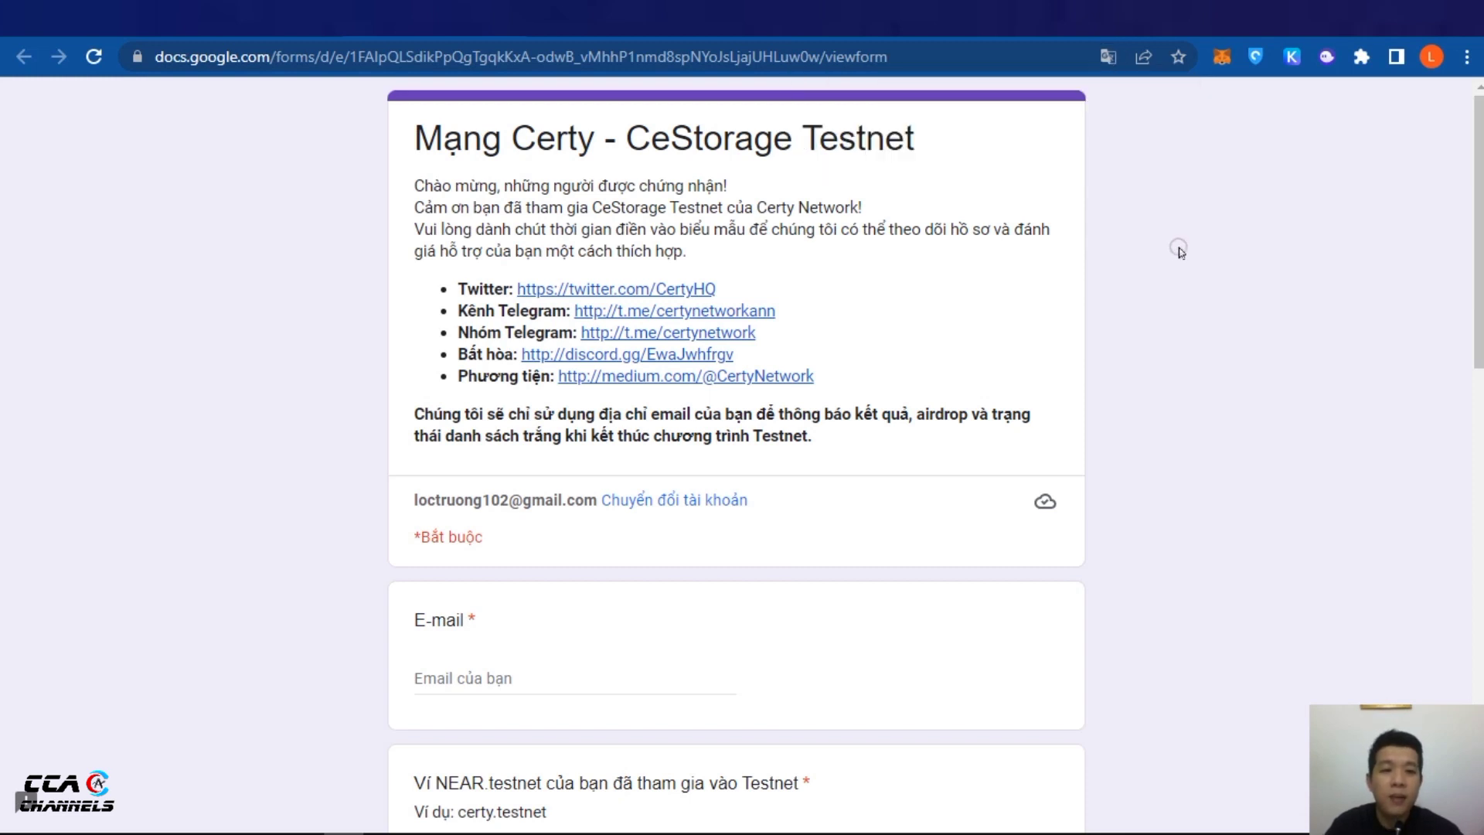
Fill the E-mail answer with the saved e-mail address
scroll(1180, 316, down, 1)
scroll(503, 444, down, 1)
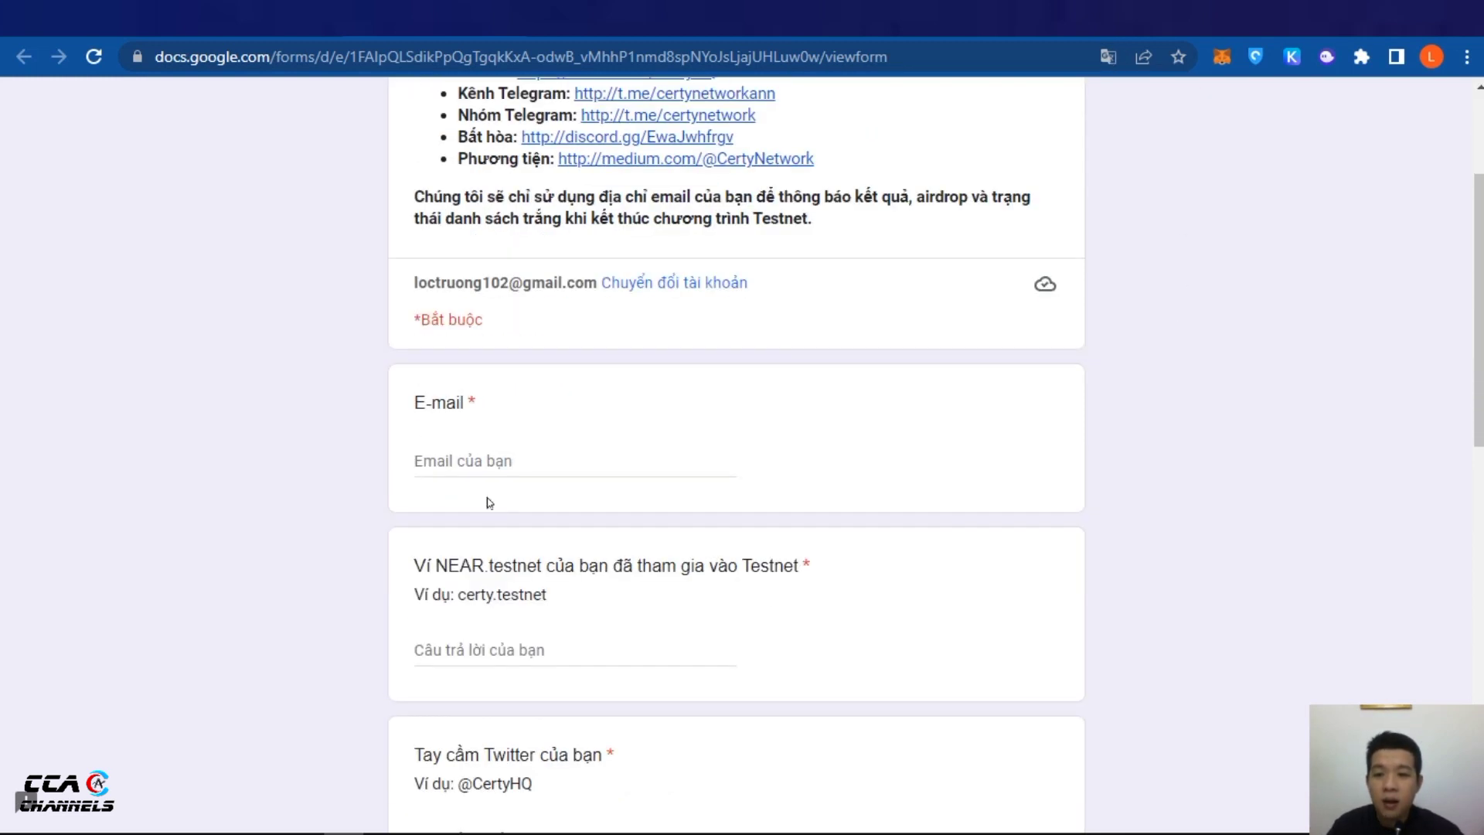
click(499, 461)
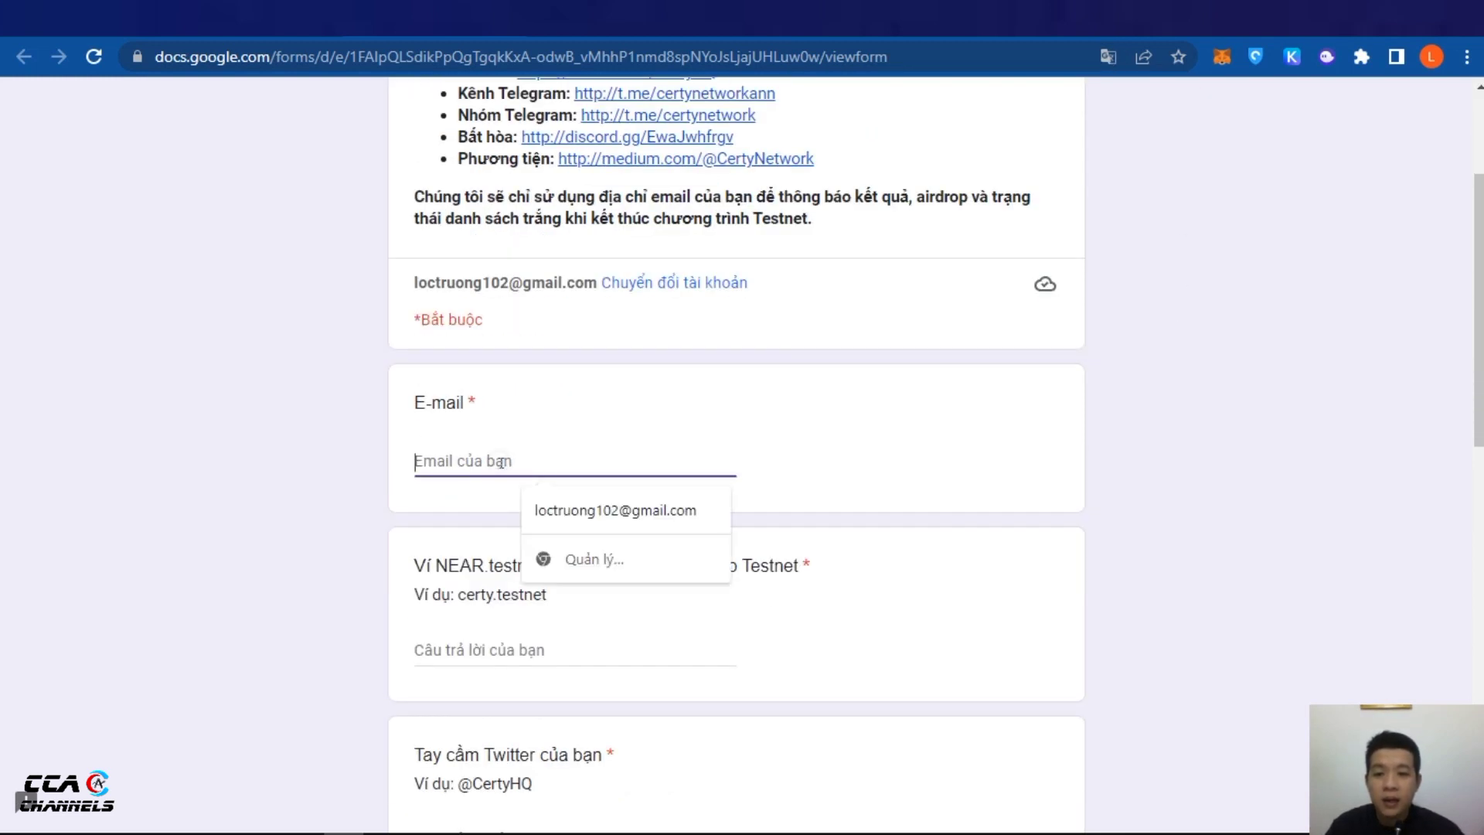
click(563, 510)
scroll(809, 530, down, 1)
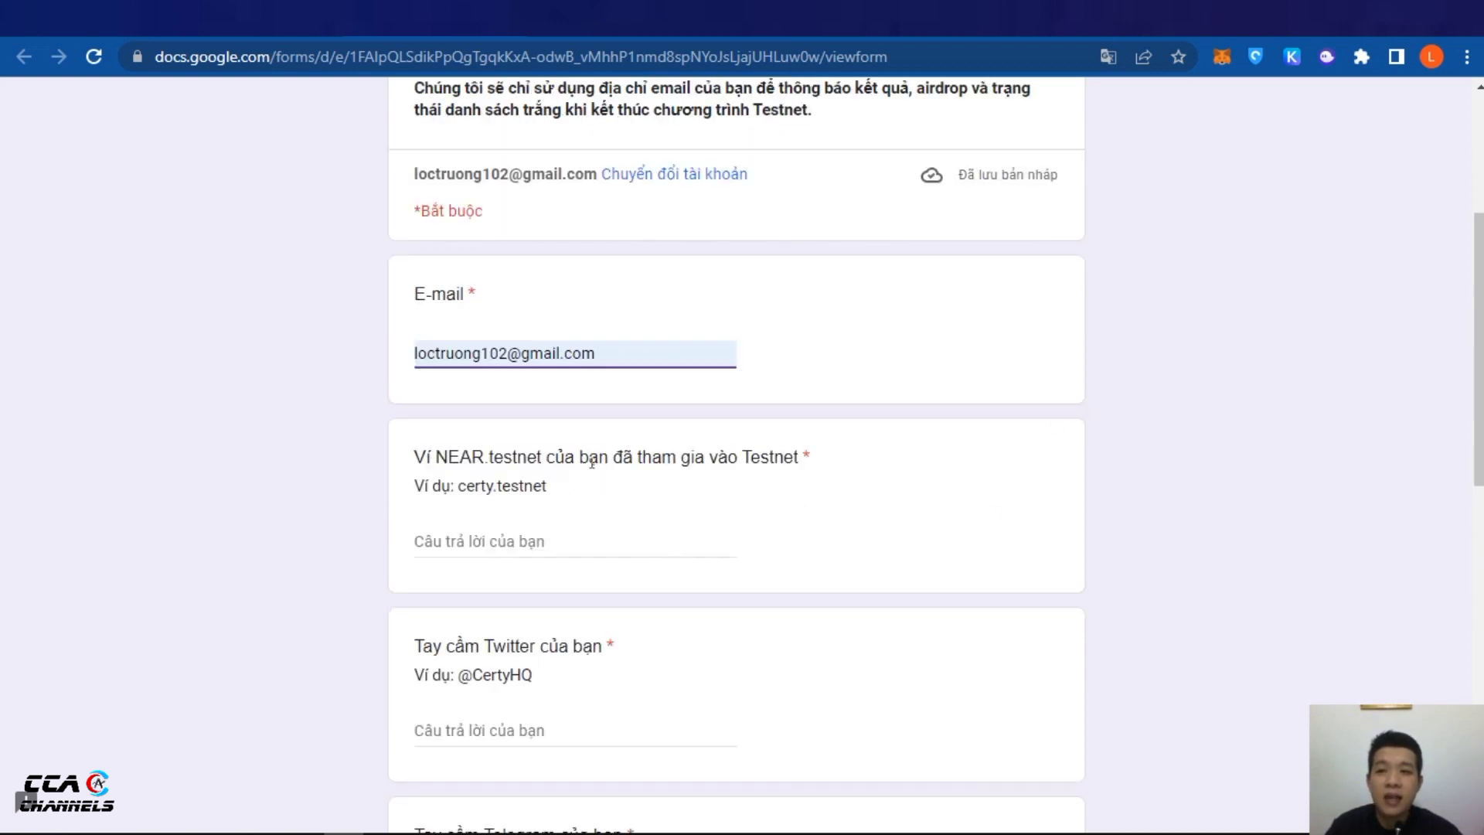
Paste the copied wallet account name into the NEAR testnet wallet answer
key(ctrl+shift+Tab)
key(ctrl+Tab)
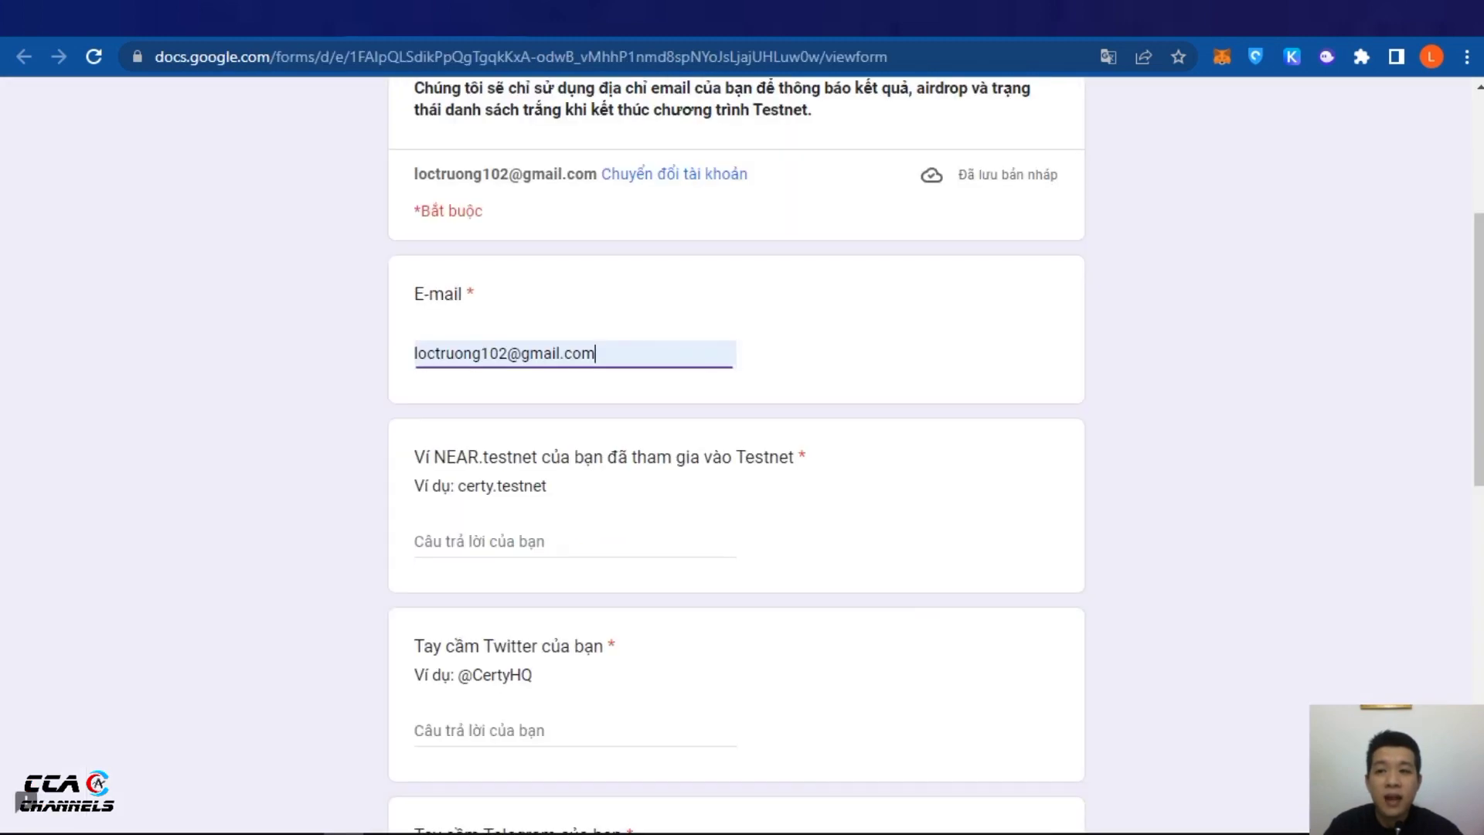
key(ctrl+Tab)
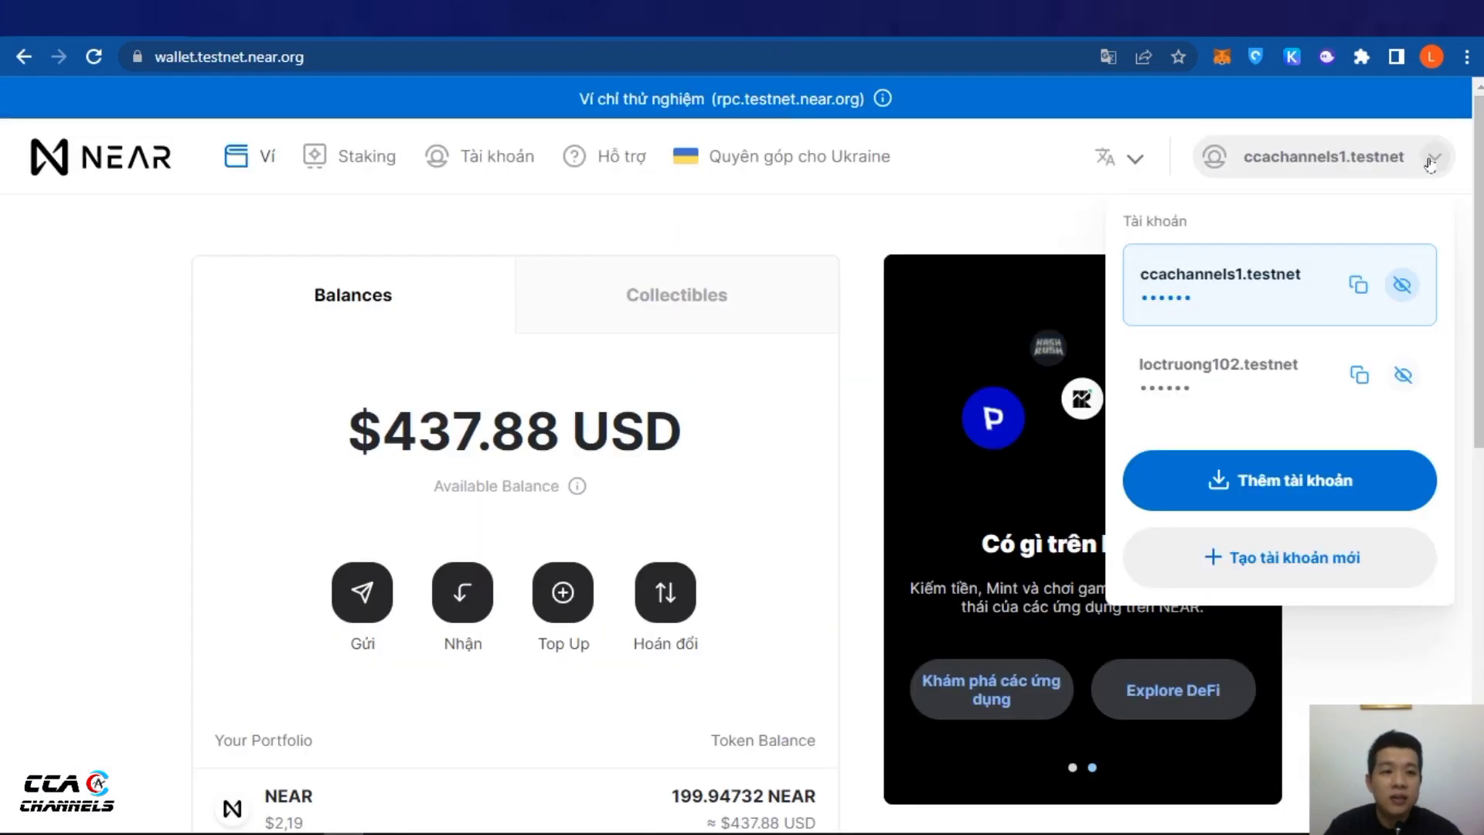
key(ctrl+Tab)
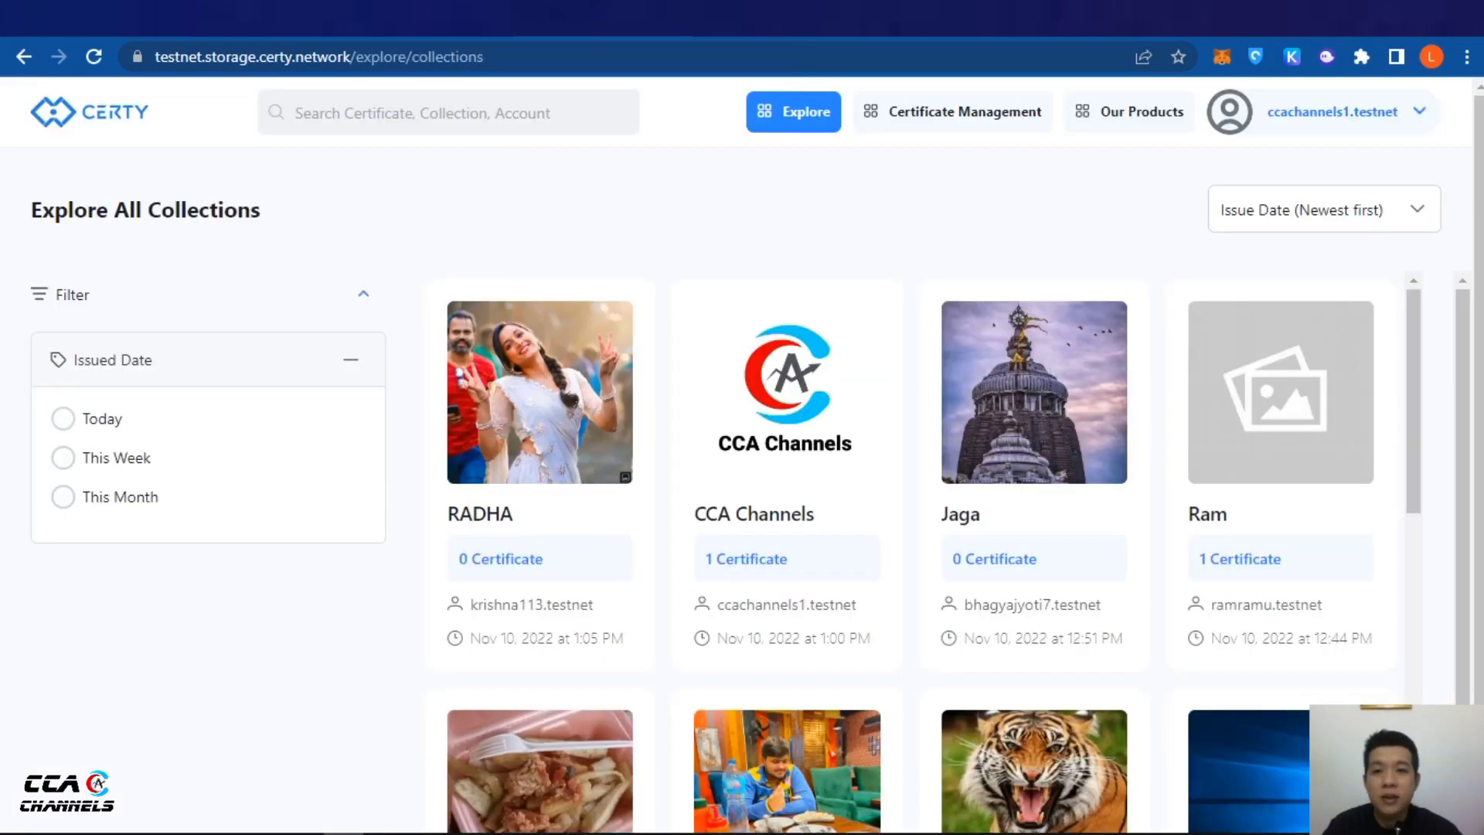
key(ctrl+Tab)
right_click(533, 543)
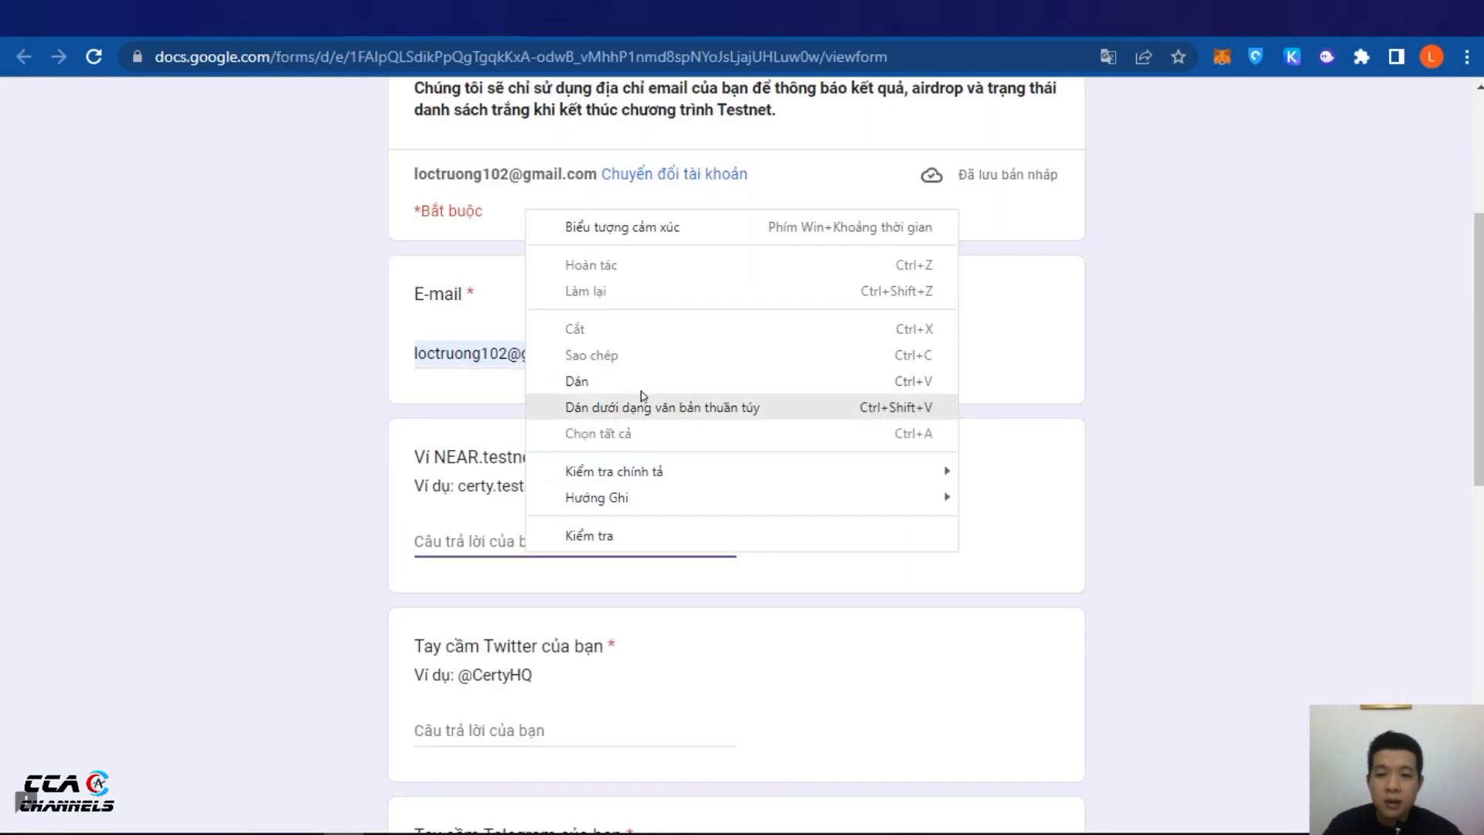
click(576, 381)
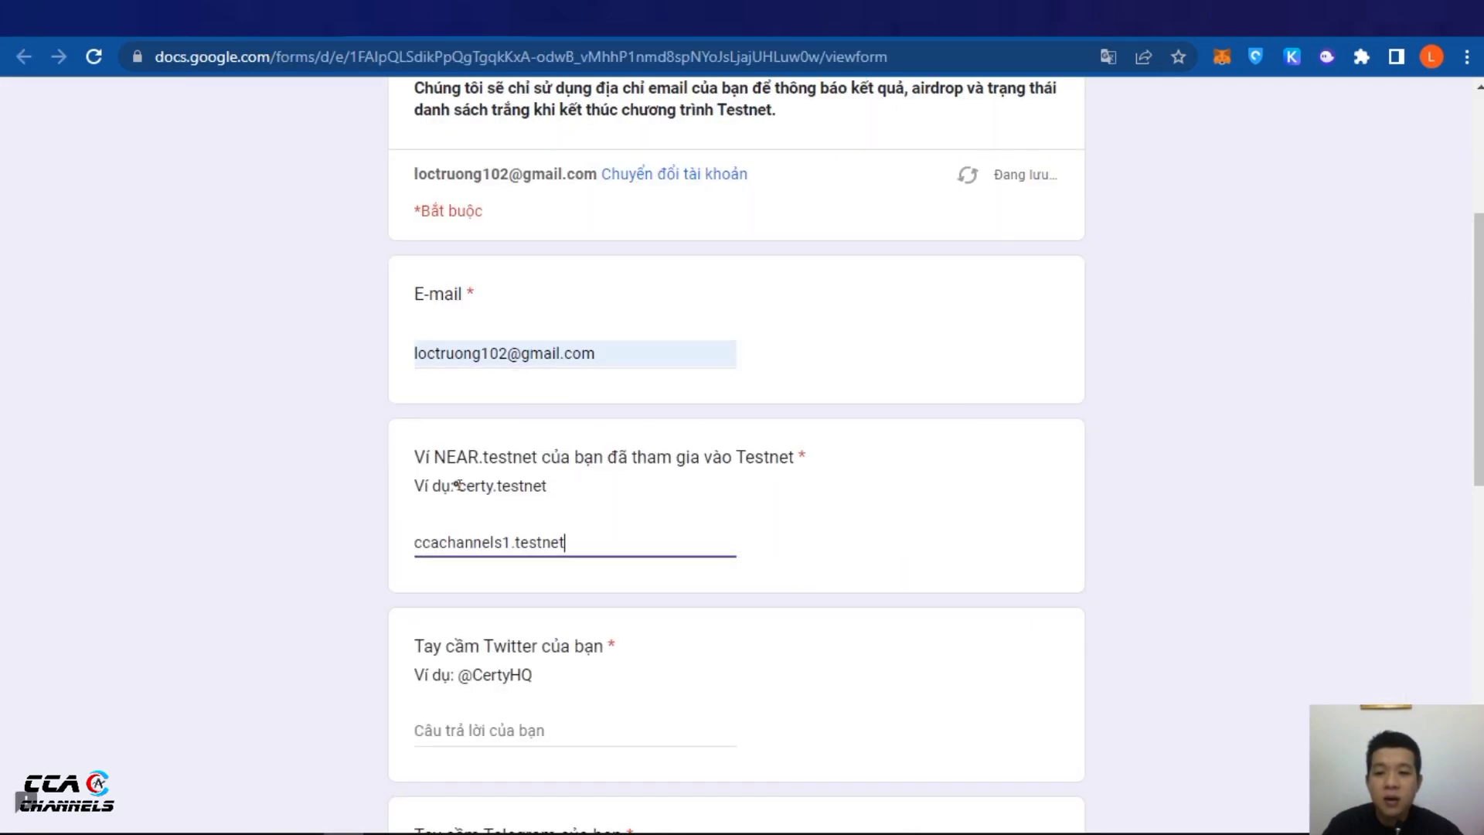
drag(457, 485, 553, 486)
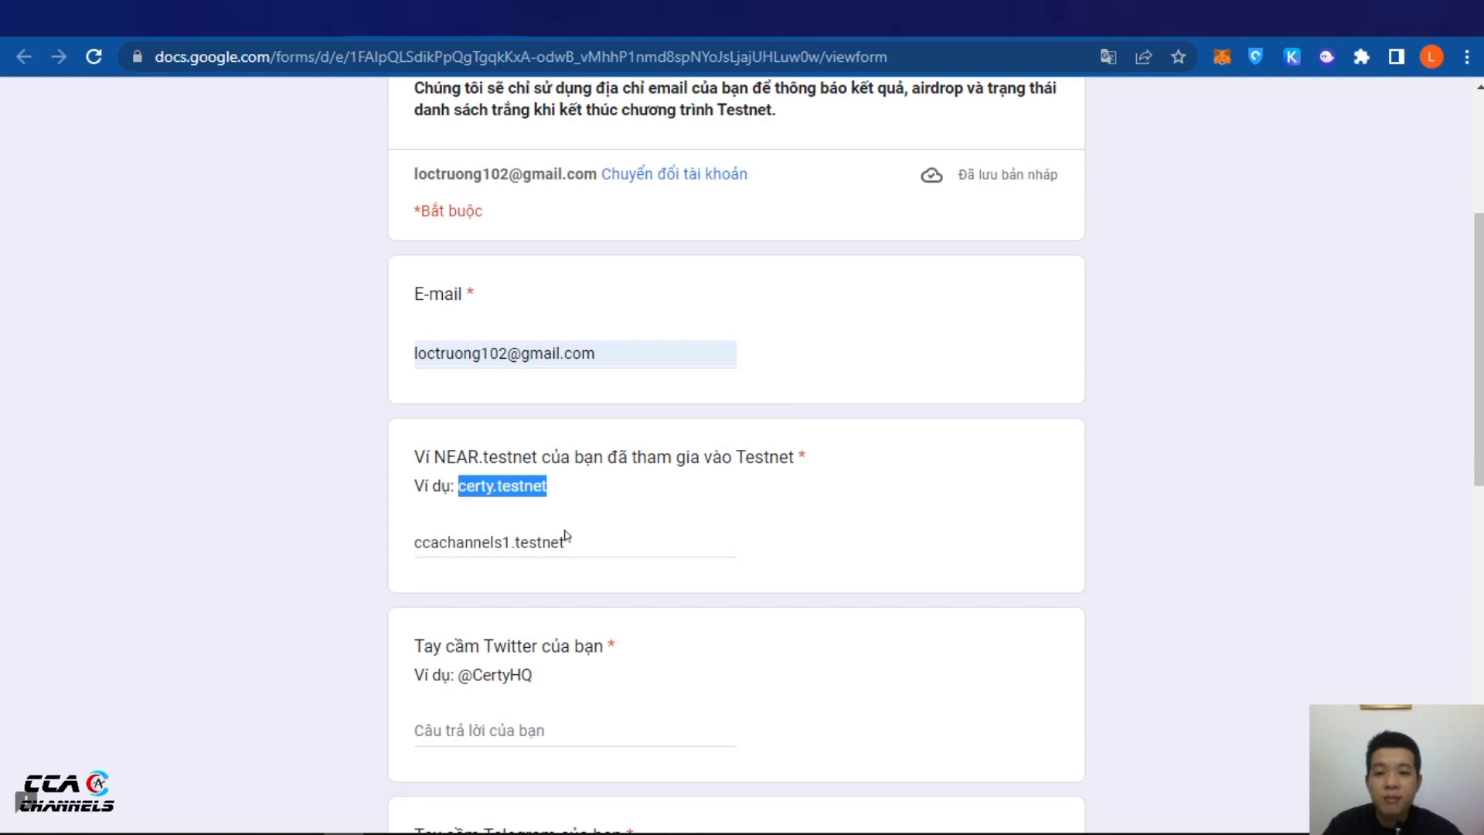
click(1144, 525)
scroll(1144, 523, down, 4)
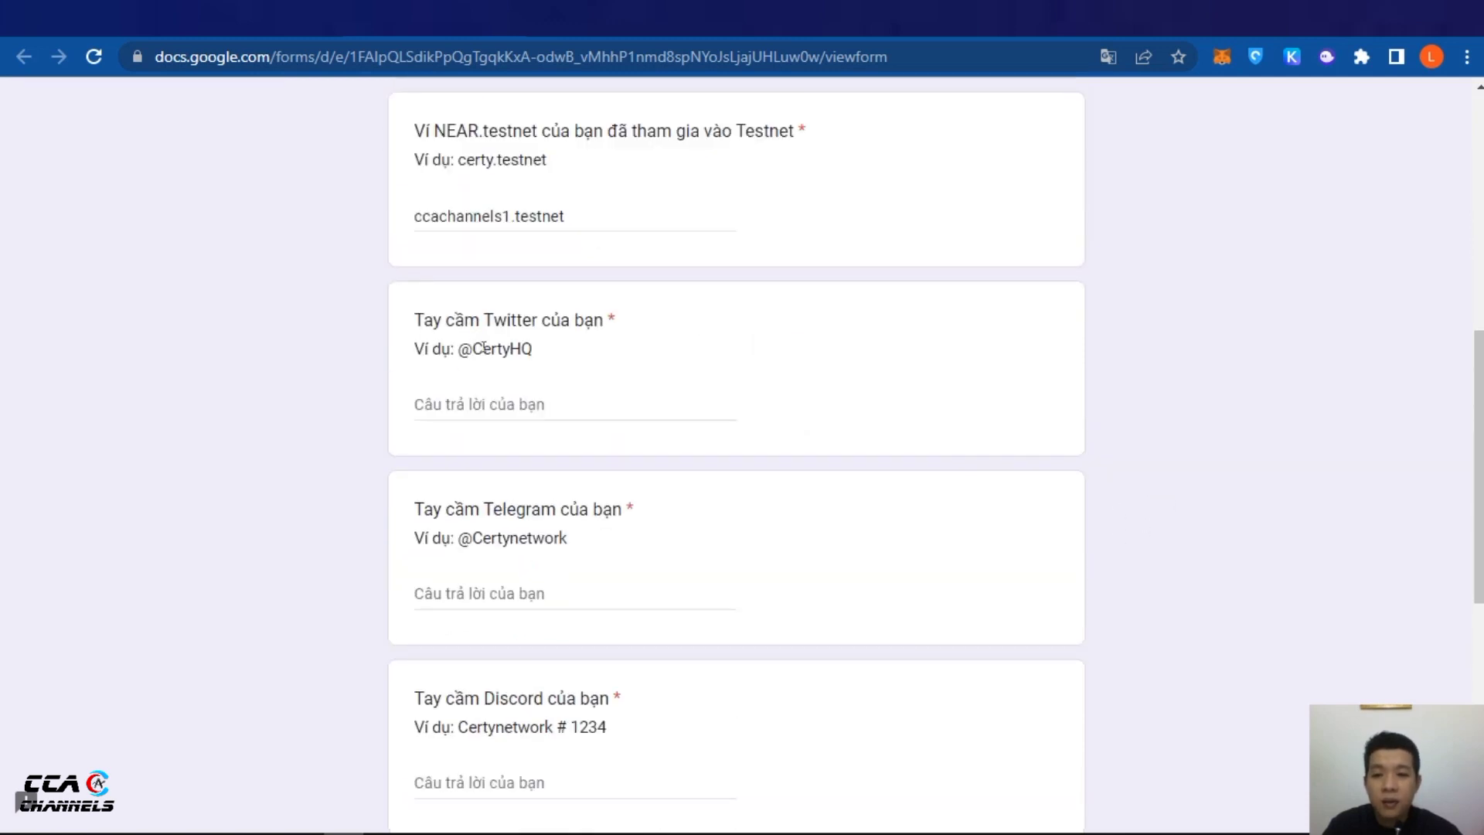
Enter the account's Twitter handle, checking it against the Twitter tab
click(486, 406)
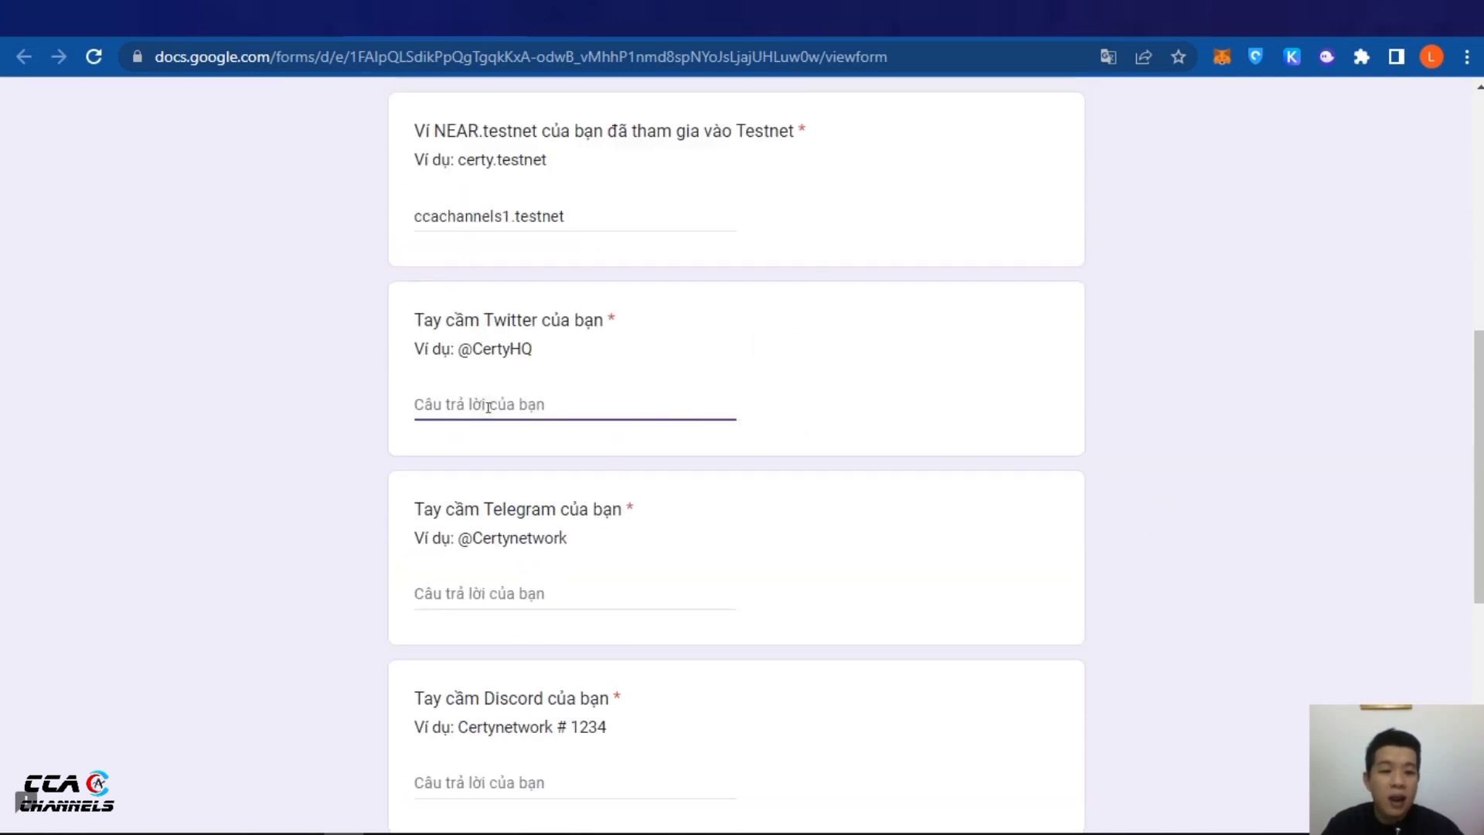
text(@K)
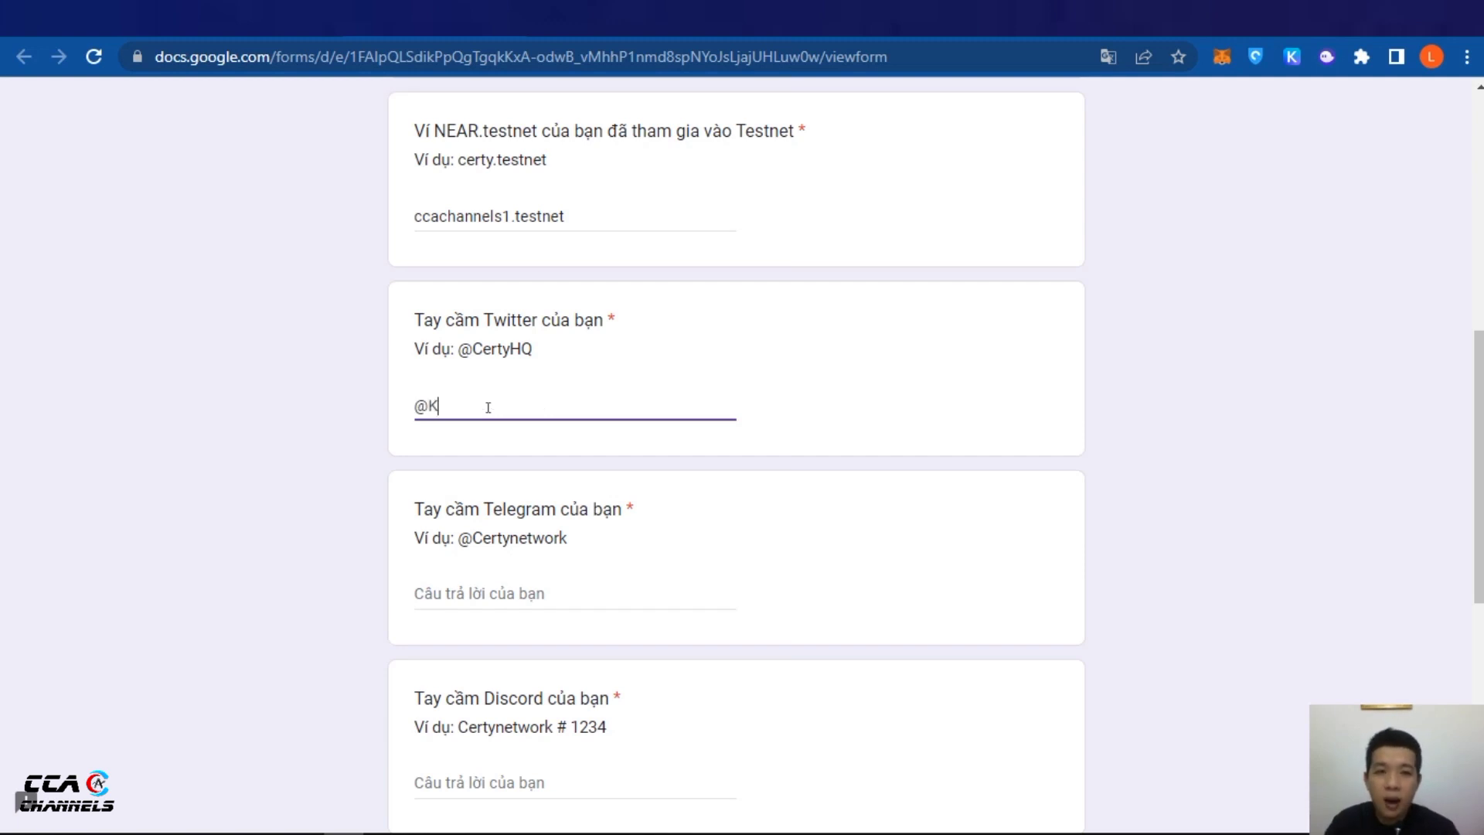
click(344, 17)
click(344, 58)
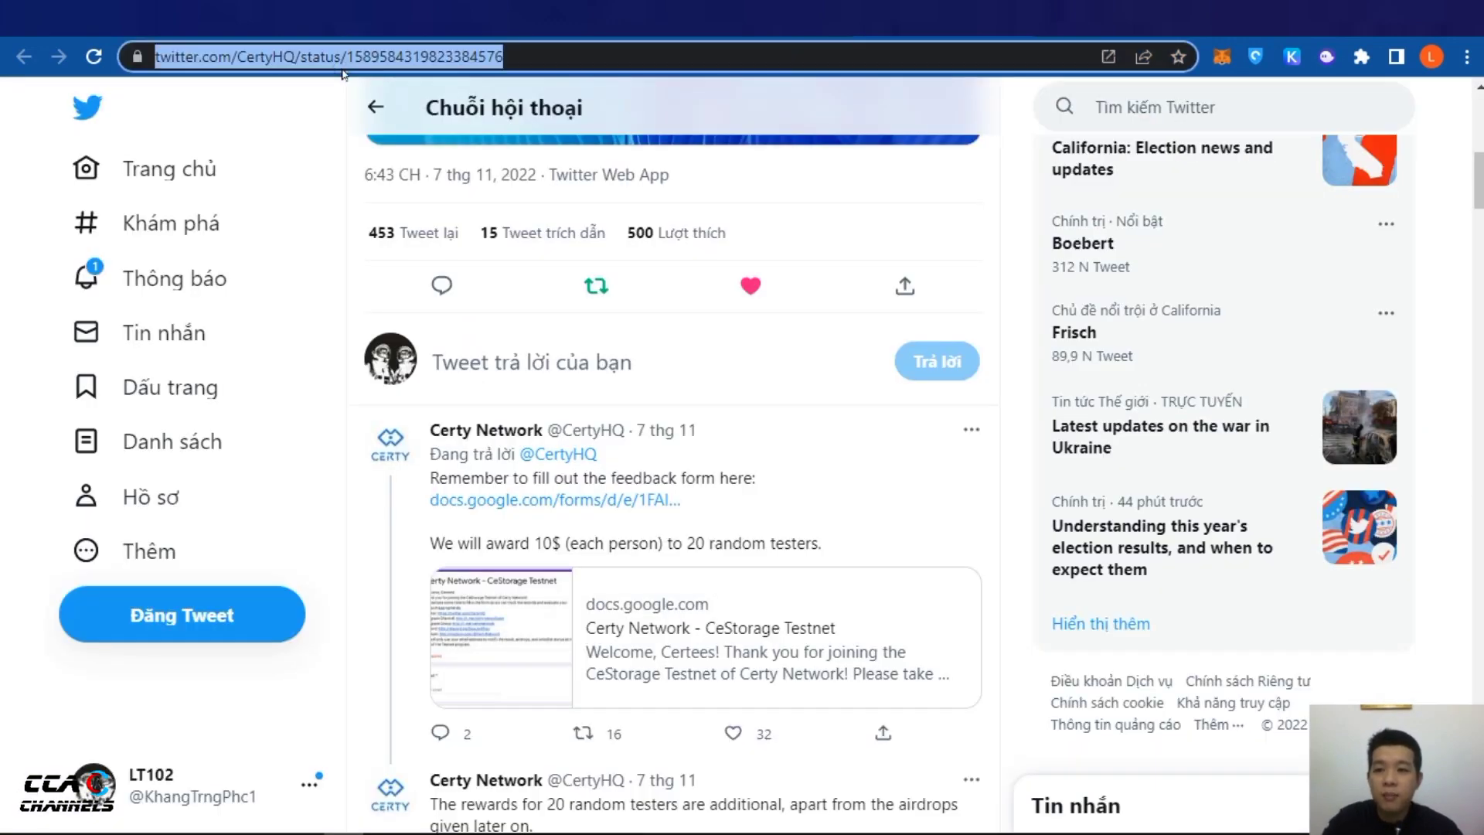
click(433, 17)
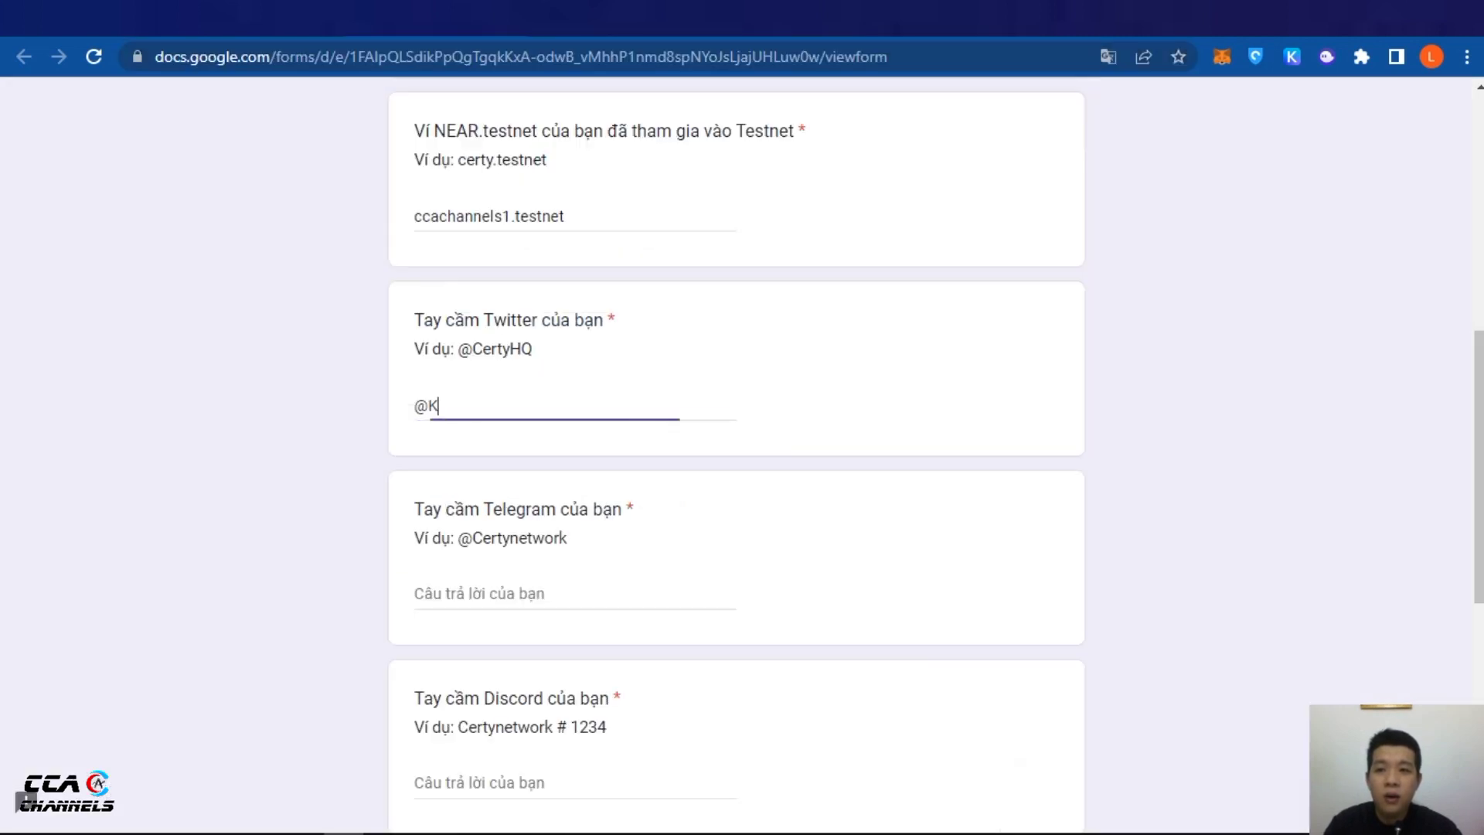
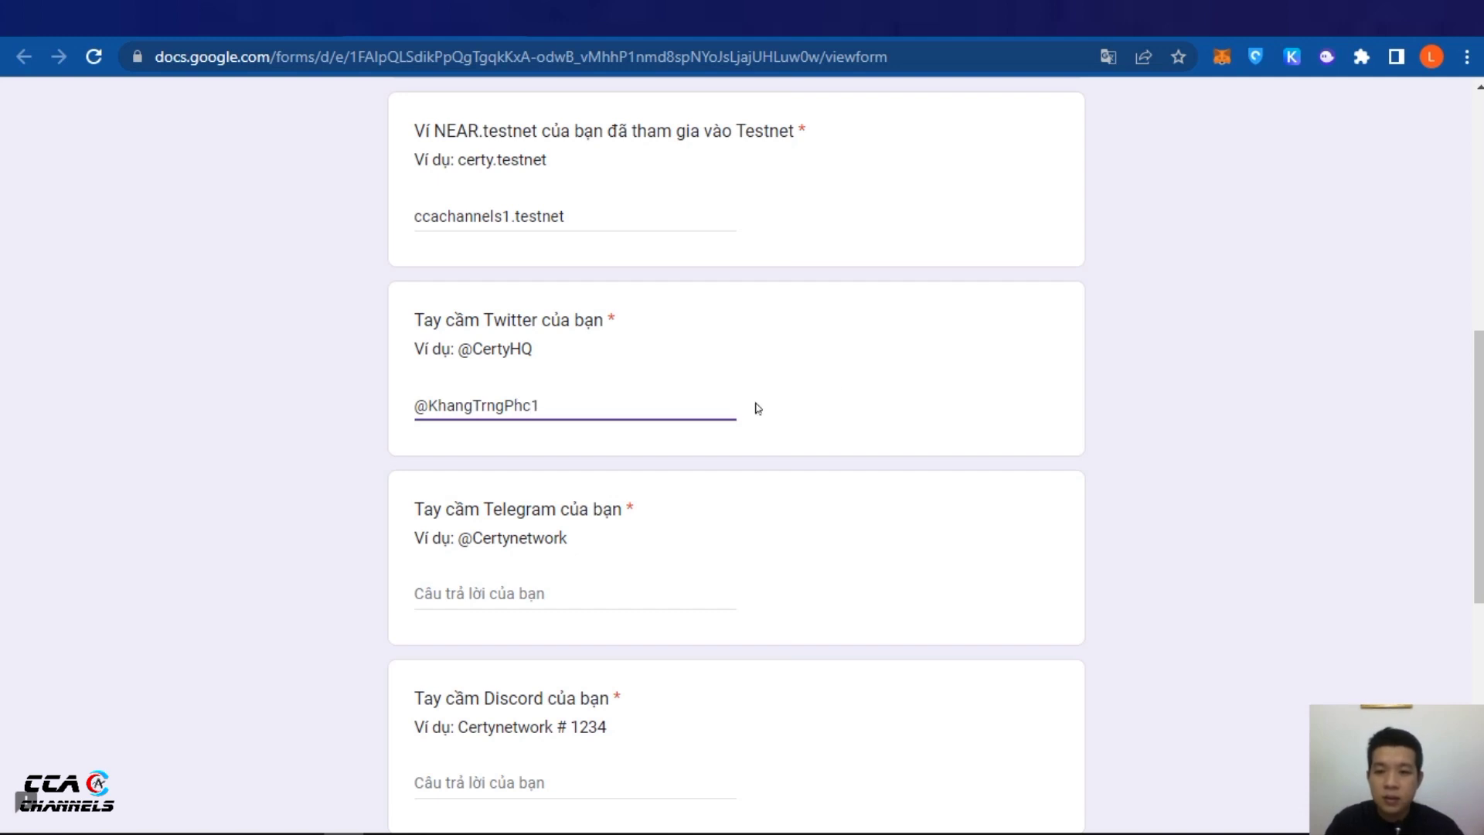
scroll(750, 391, down, 2)
Enter the account's Telegram handle in the Telegram answer
click(511, 480)
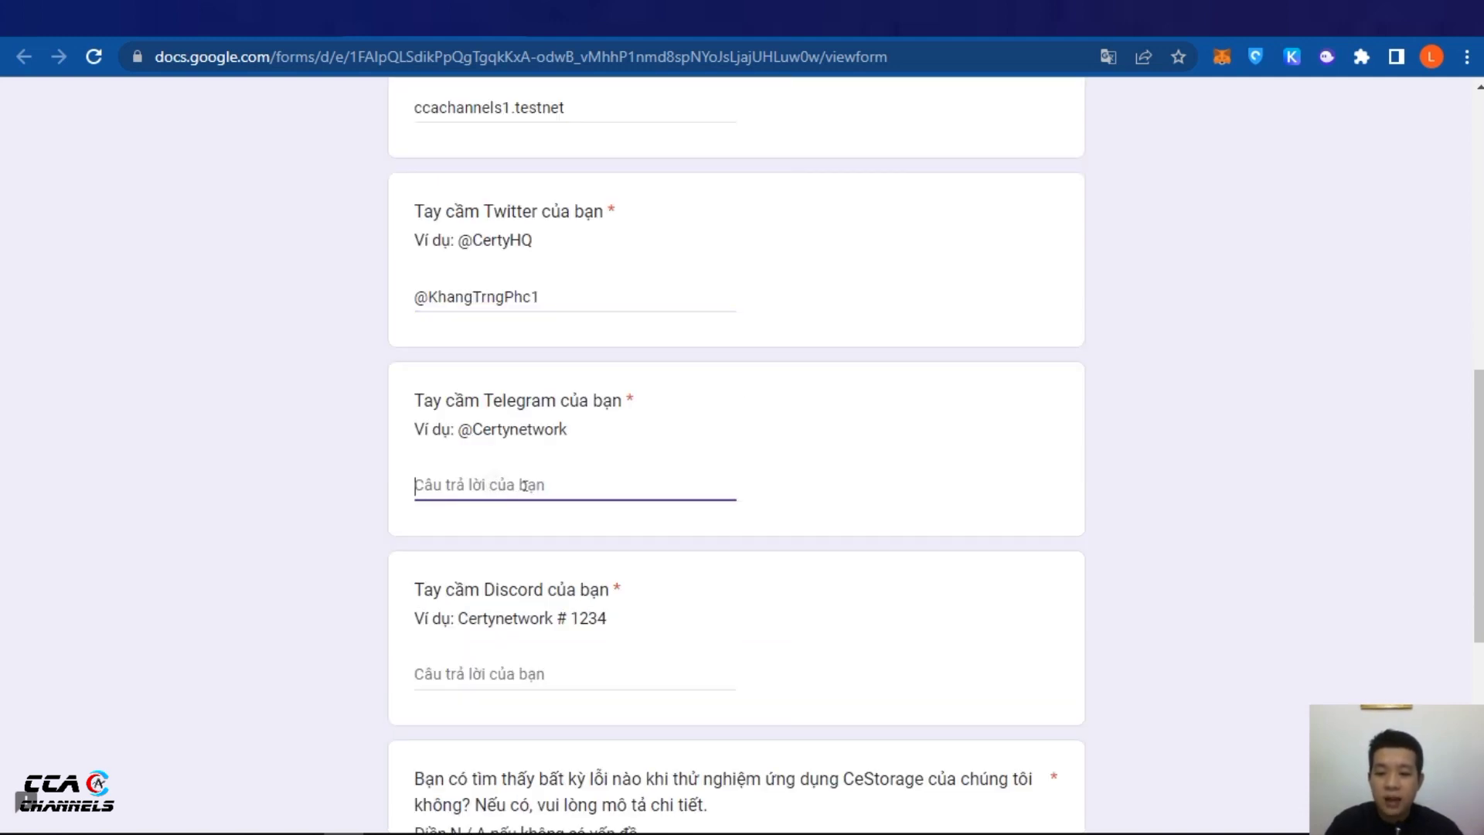
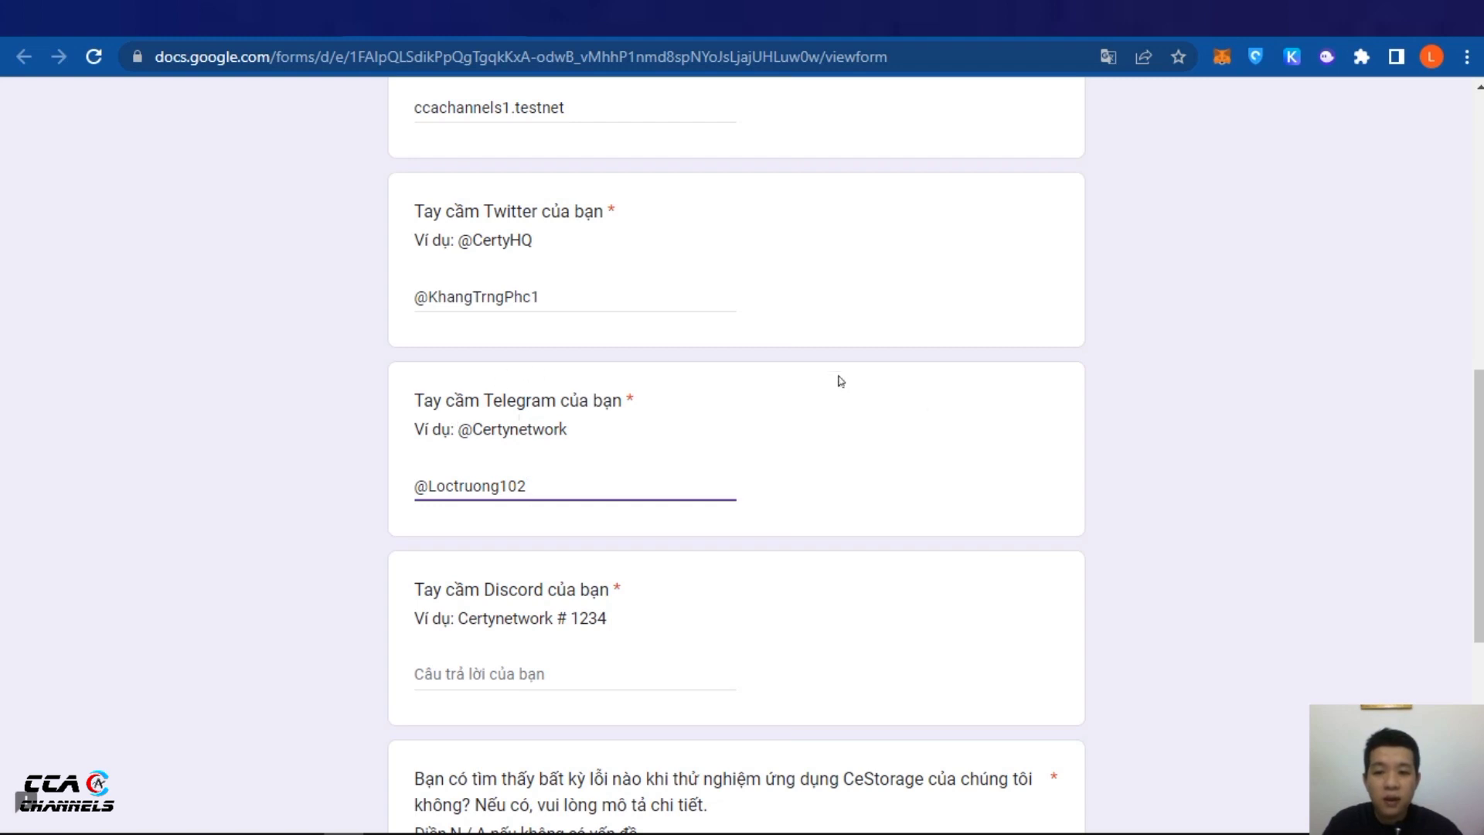
scroll(368, 252, down, 2)
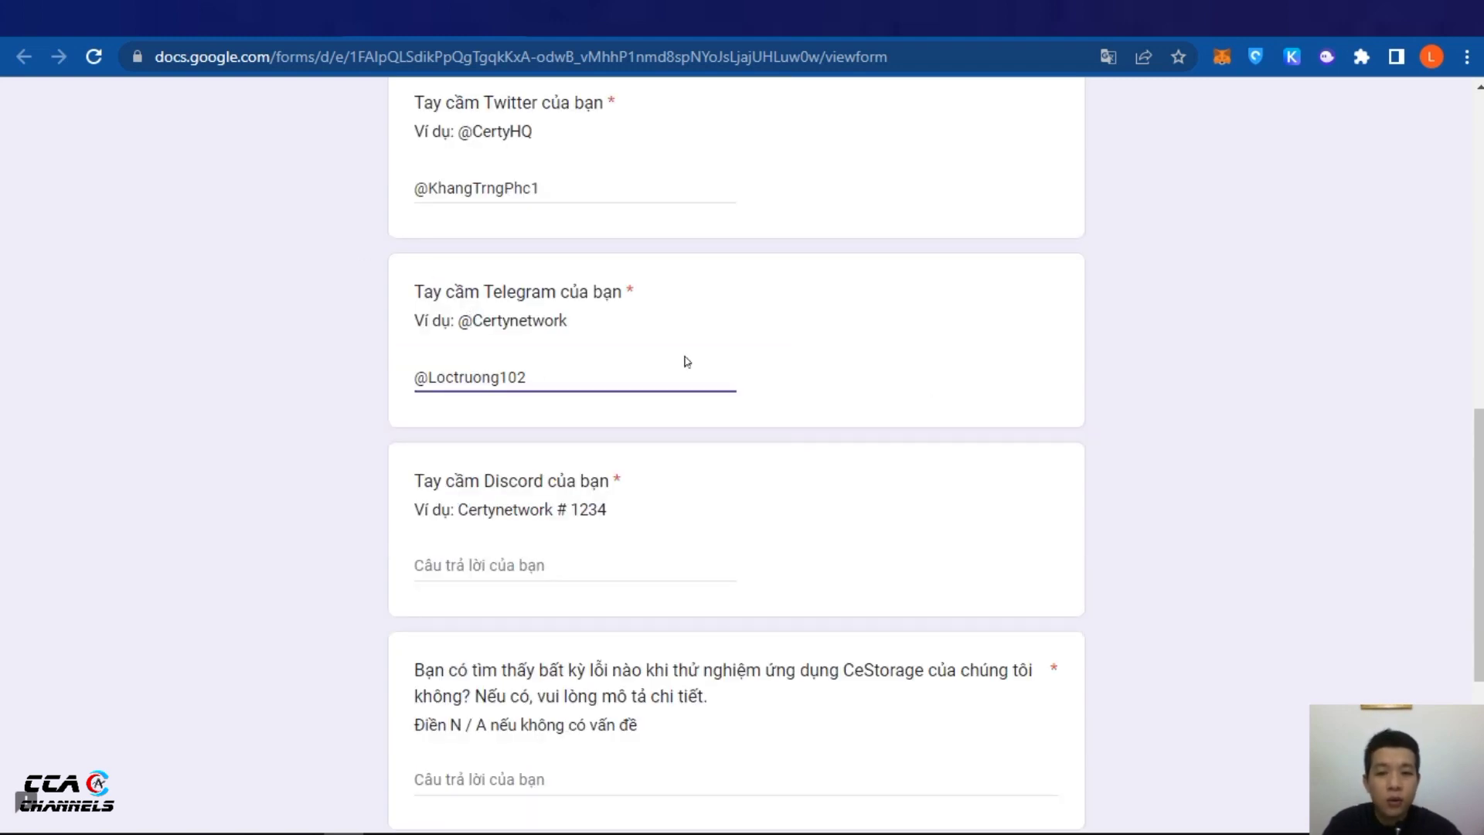
scroll(672, 448, down, 2)
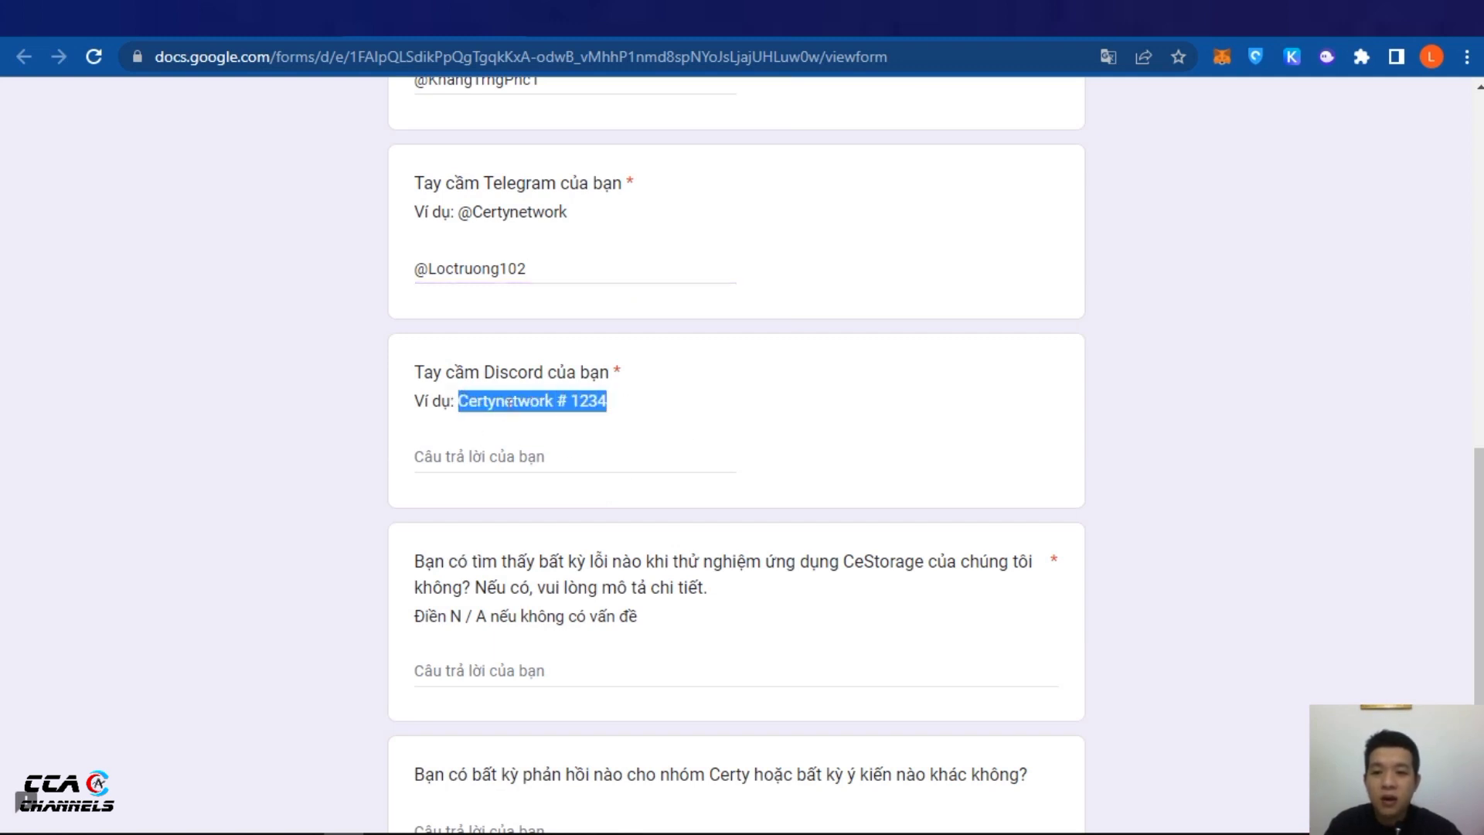
Copy the Discord username and tag from Discord and paste it into the Discord handle answer
click(422, 817)
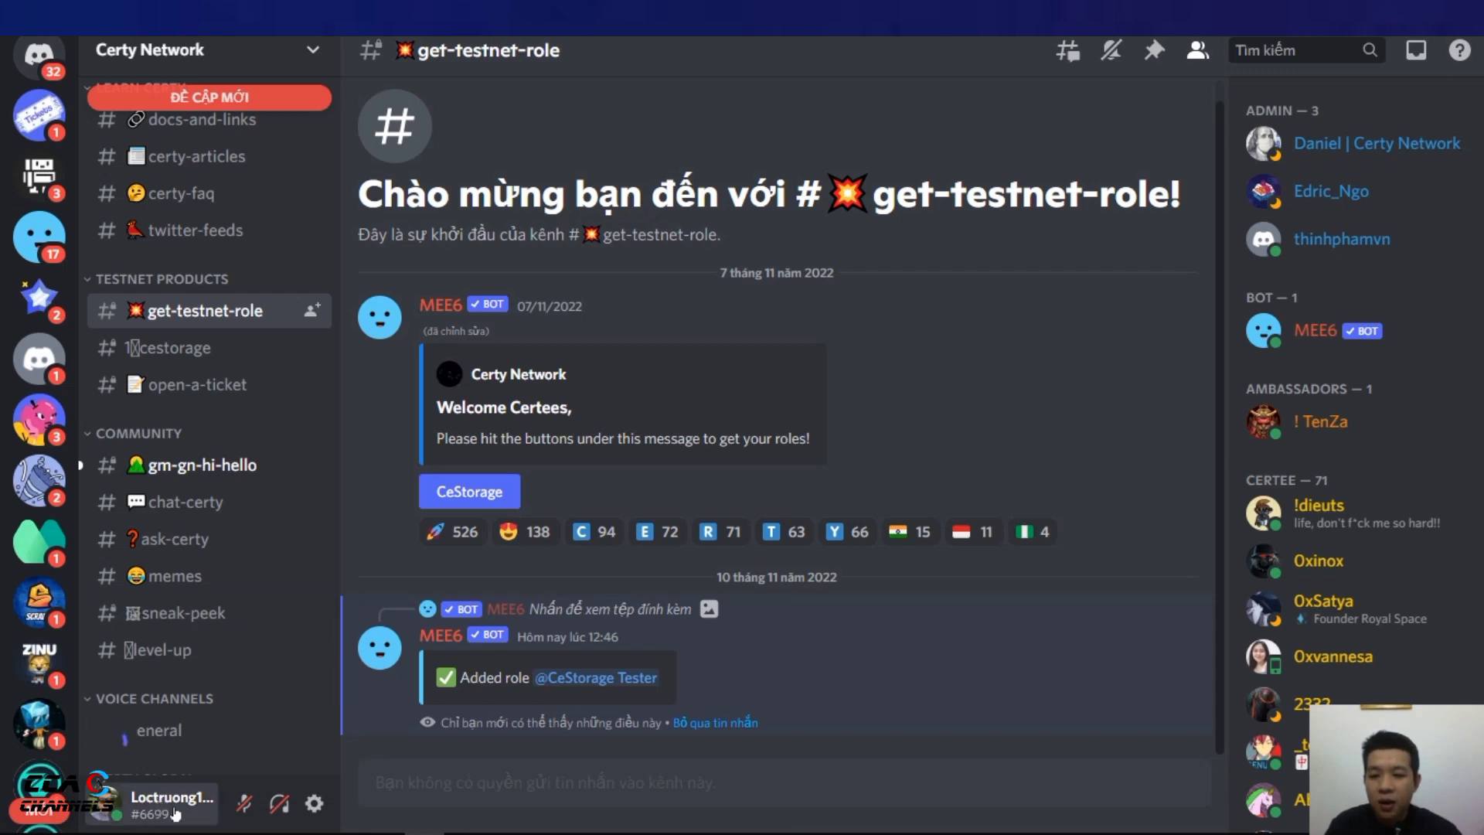
click(159, 802)
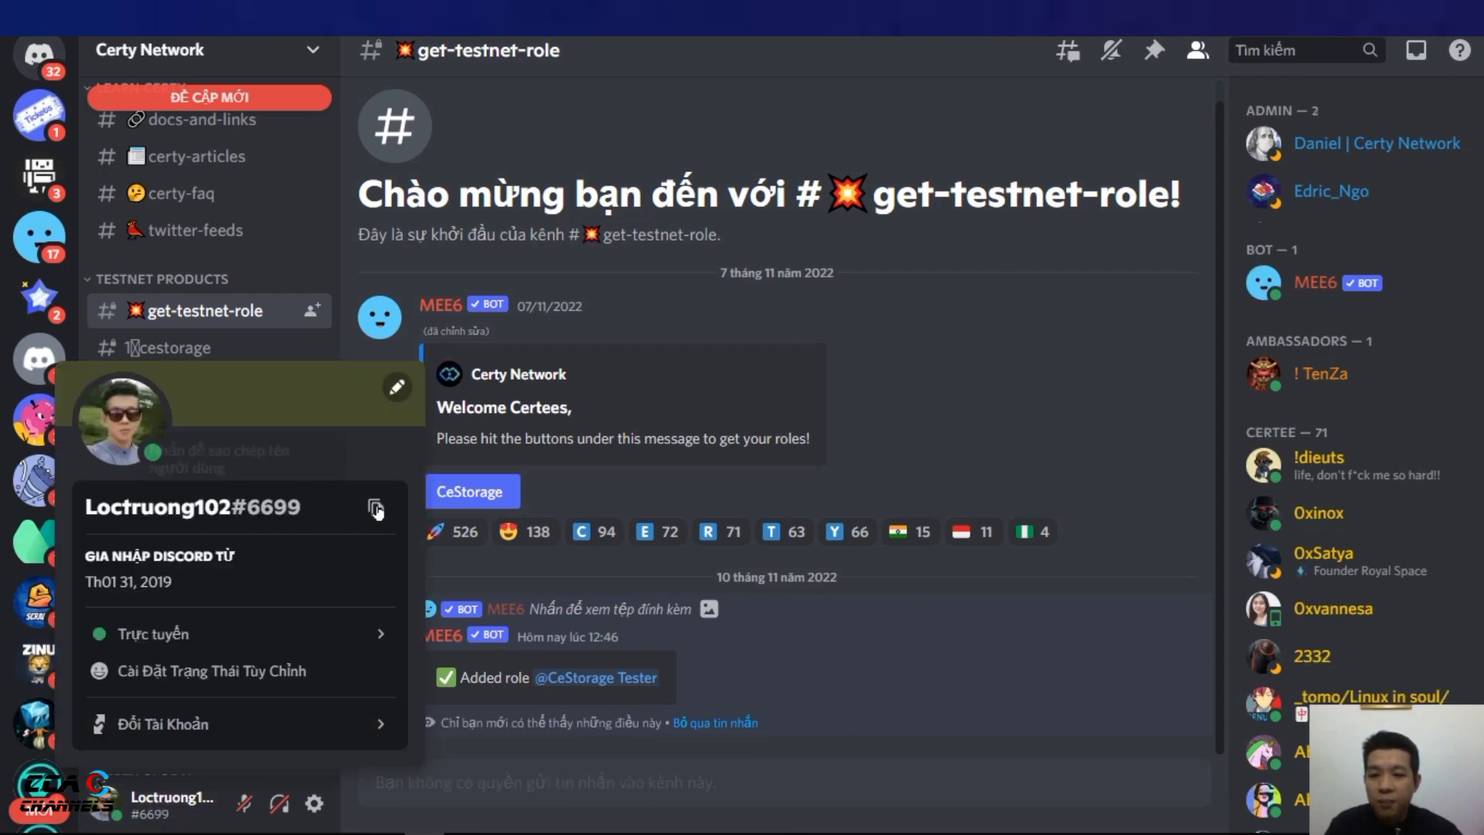
click(379, 511)
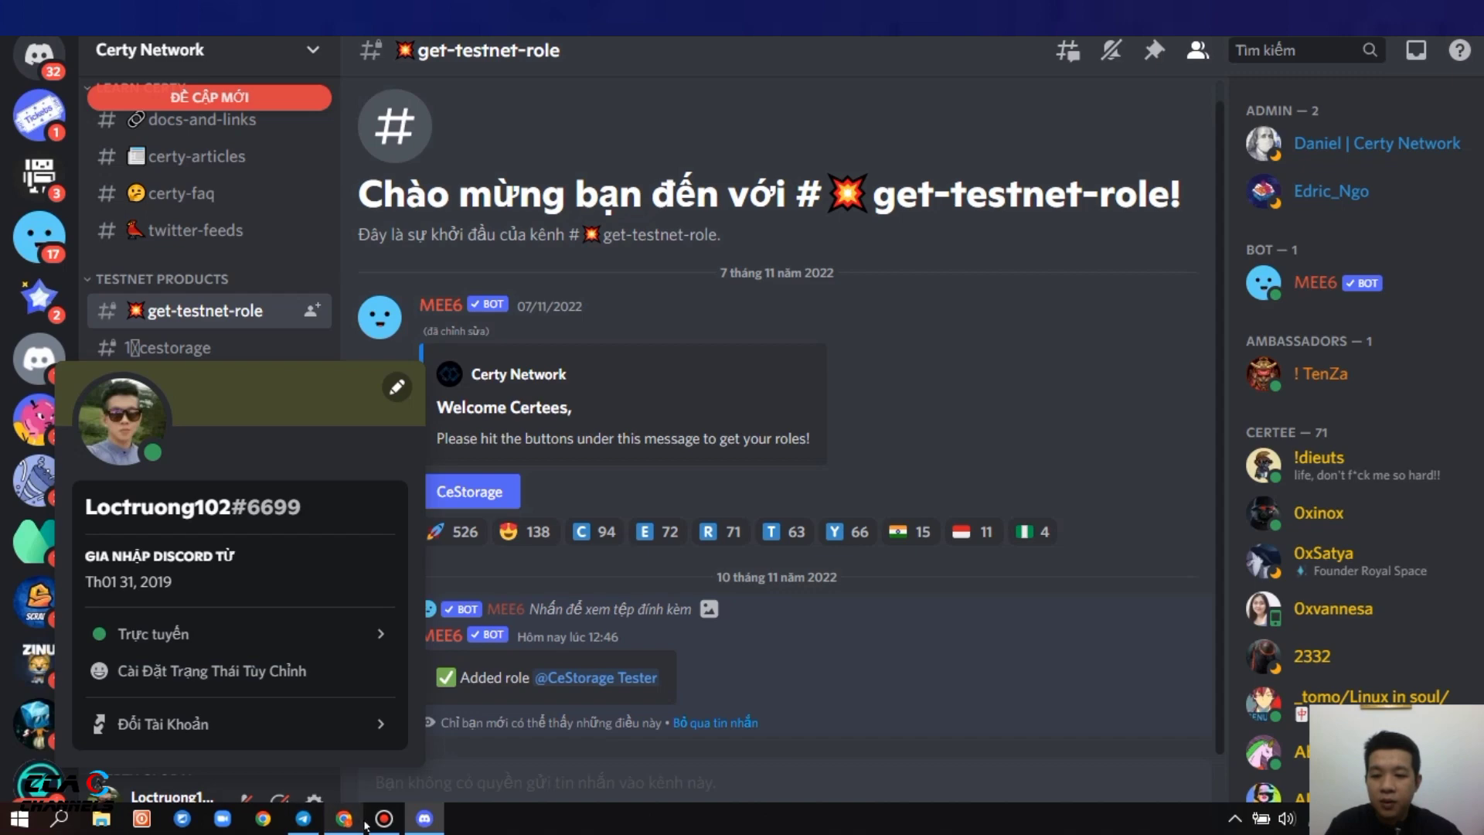
click(356, 828)
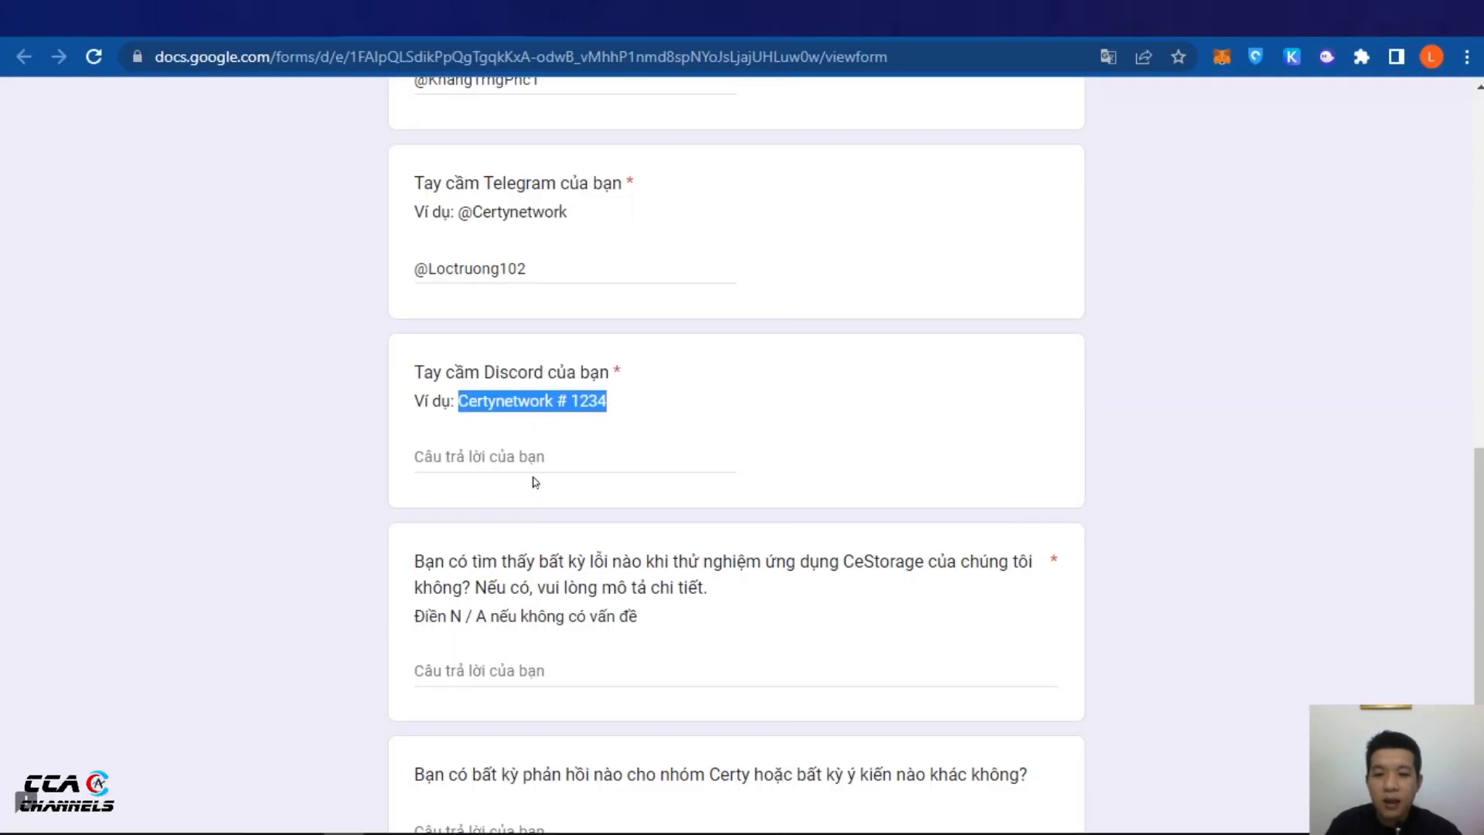
click(515, 458)
right_click(516, 458)
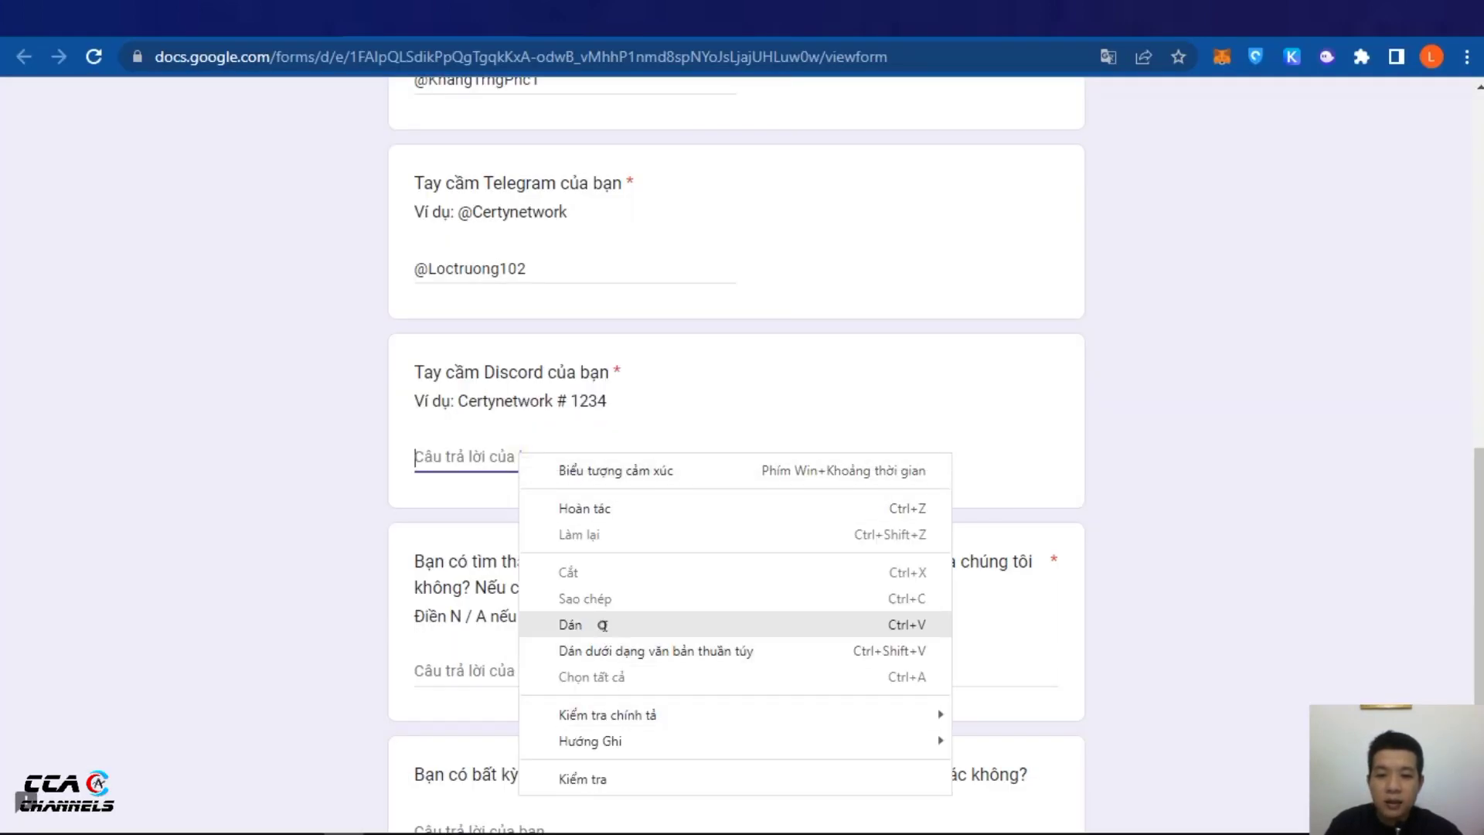
click(580, 622)
click(1190, 405)
scroll(1175, 405, down, 1)
click(868, 437)
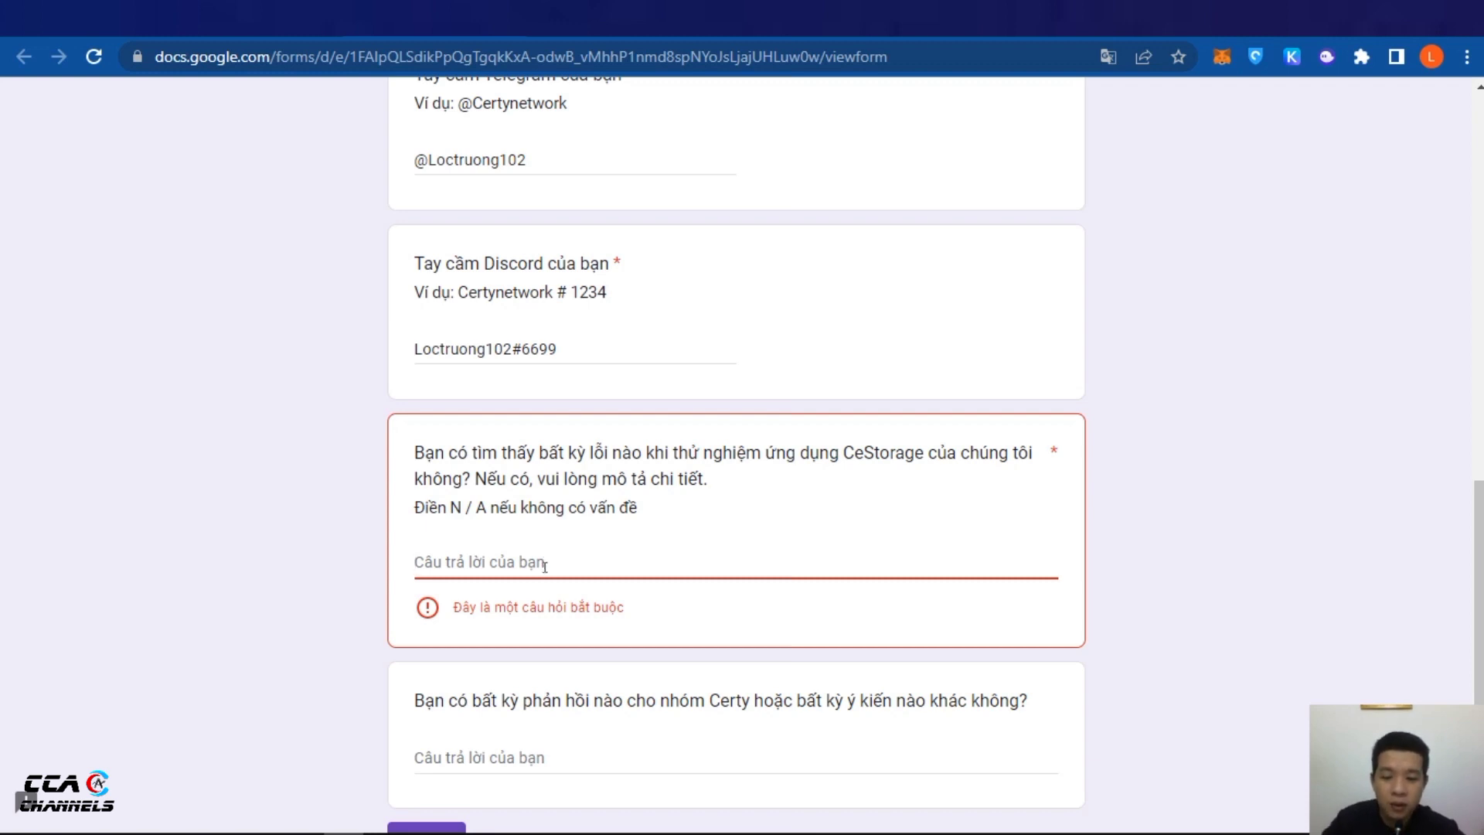
Answer the CeStorage bug question with 'Good Project' and the final feedback question with 'No', then submit
text(Good Project)
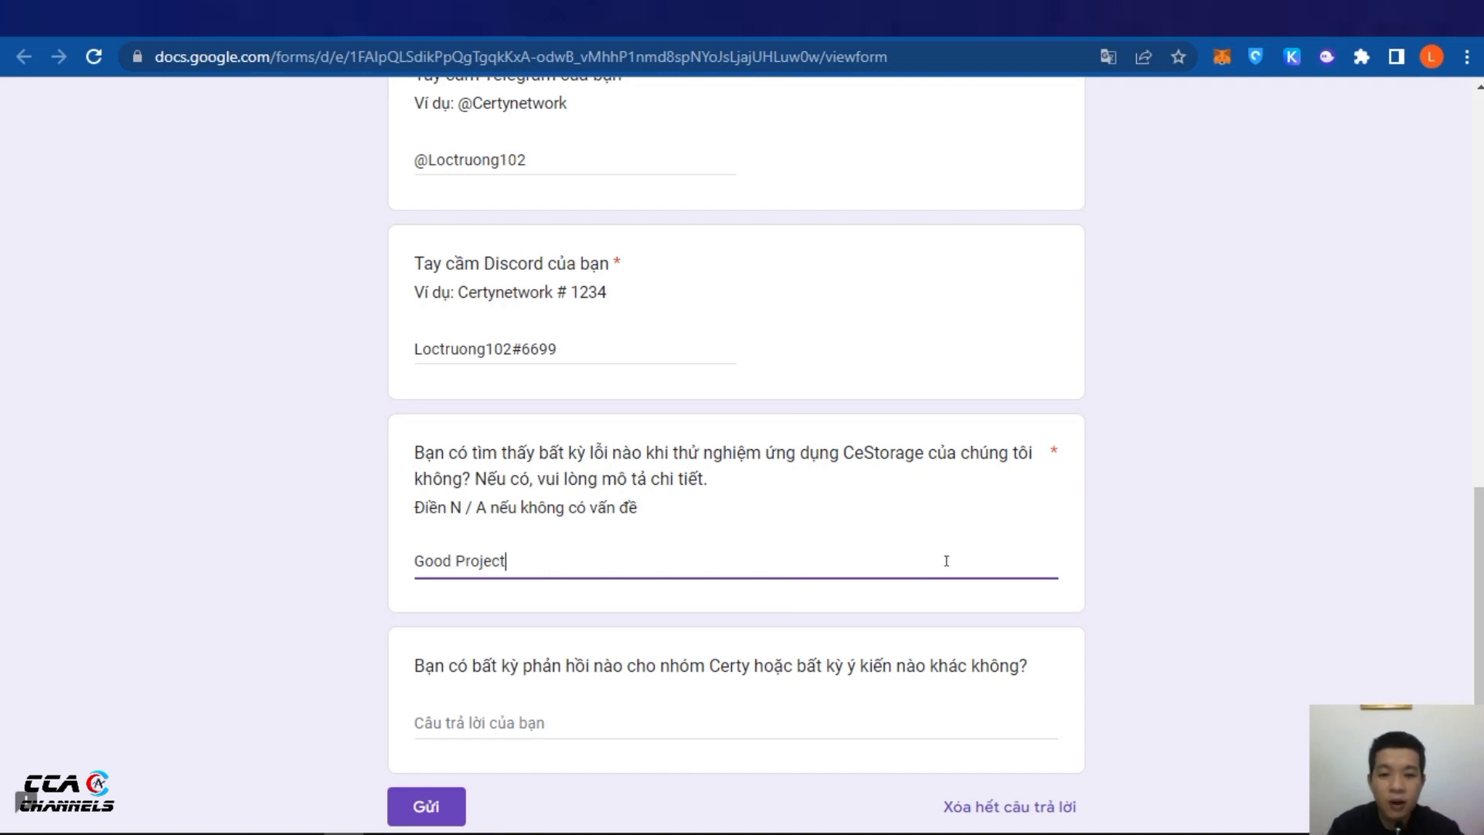
scroll(948, 565, down, 2)
click(695, 562)
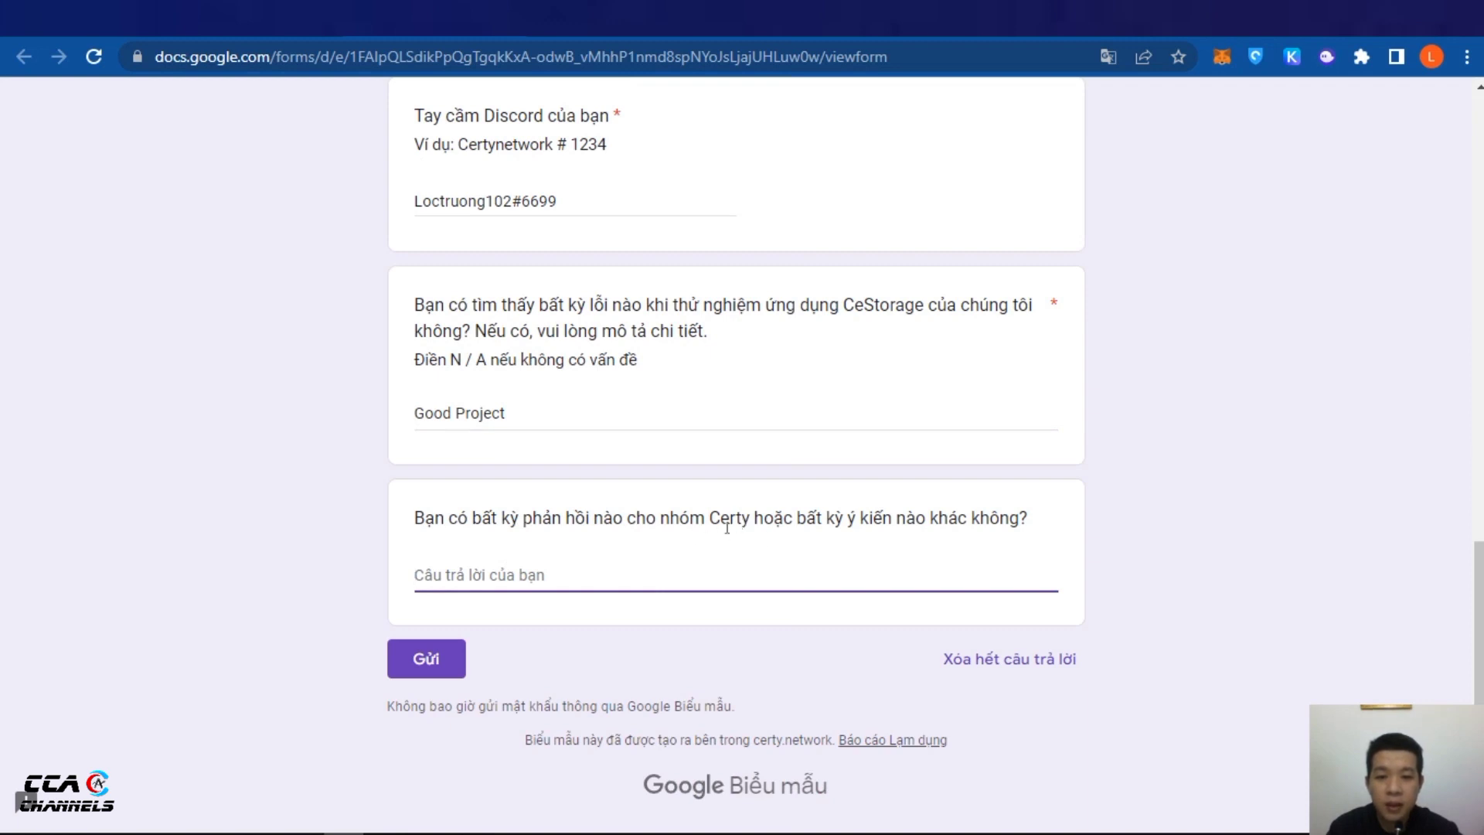
text(No)
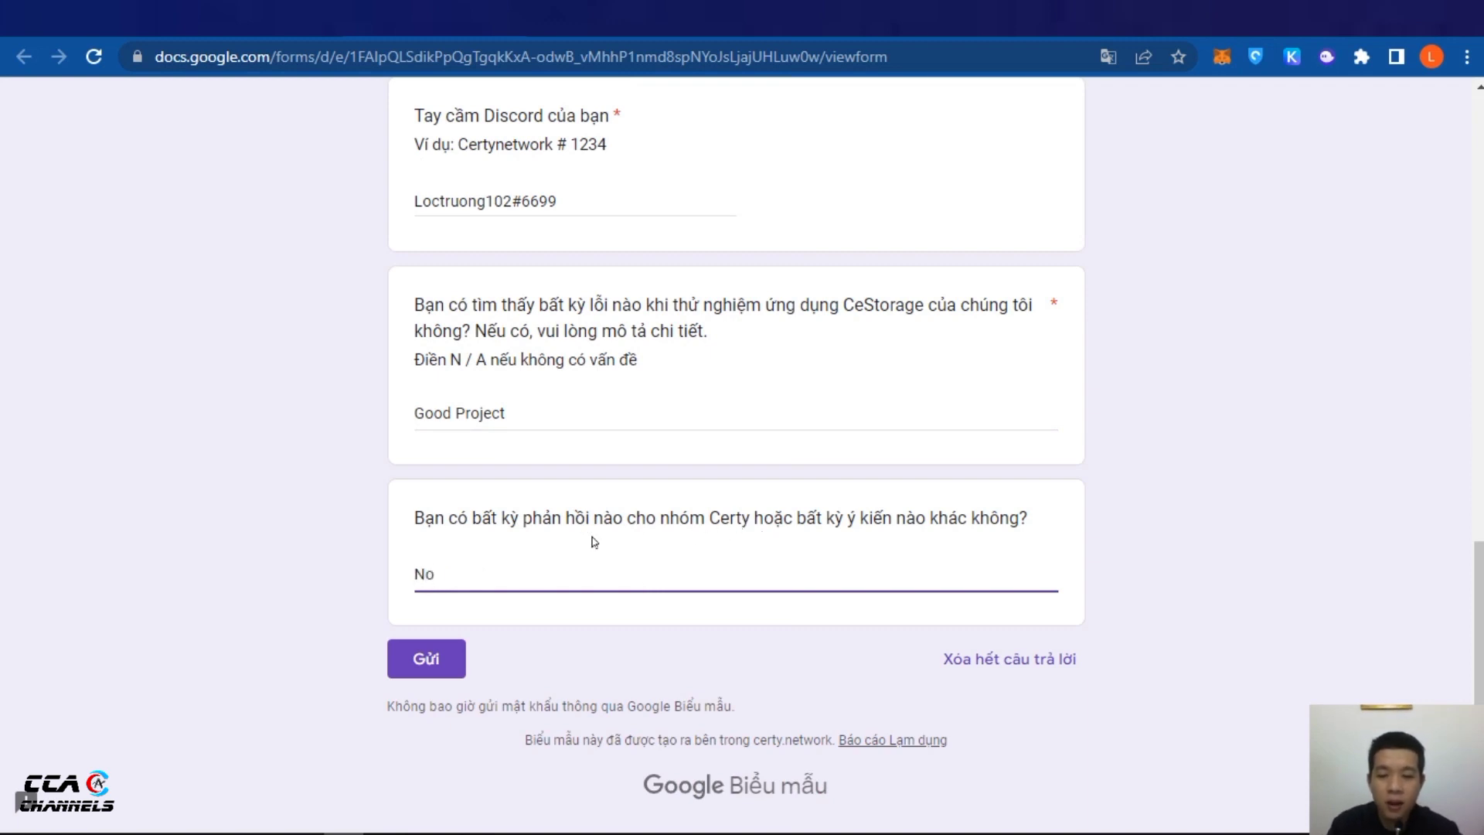
click(472, 415)
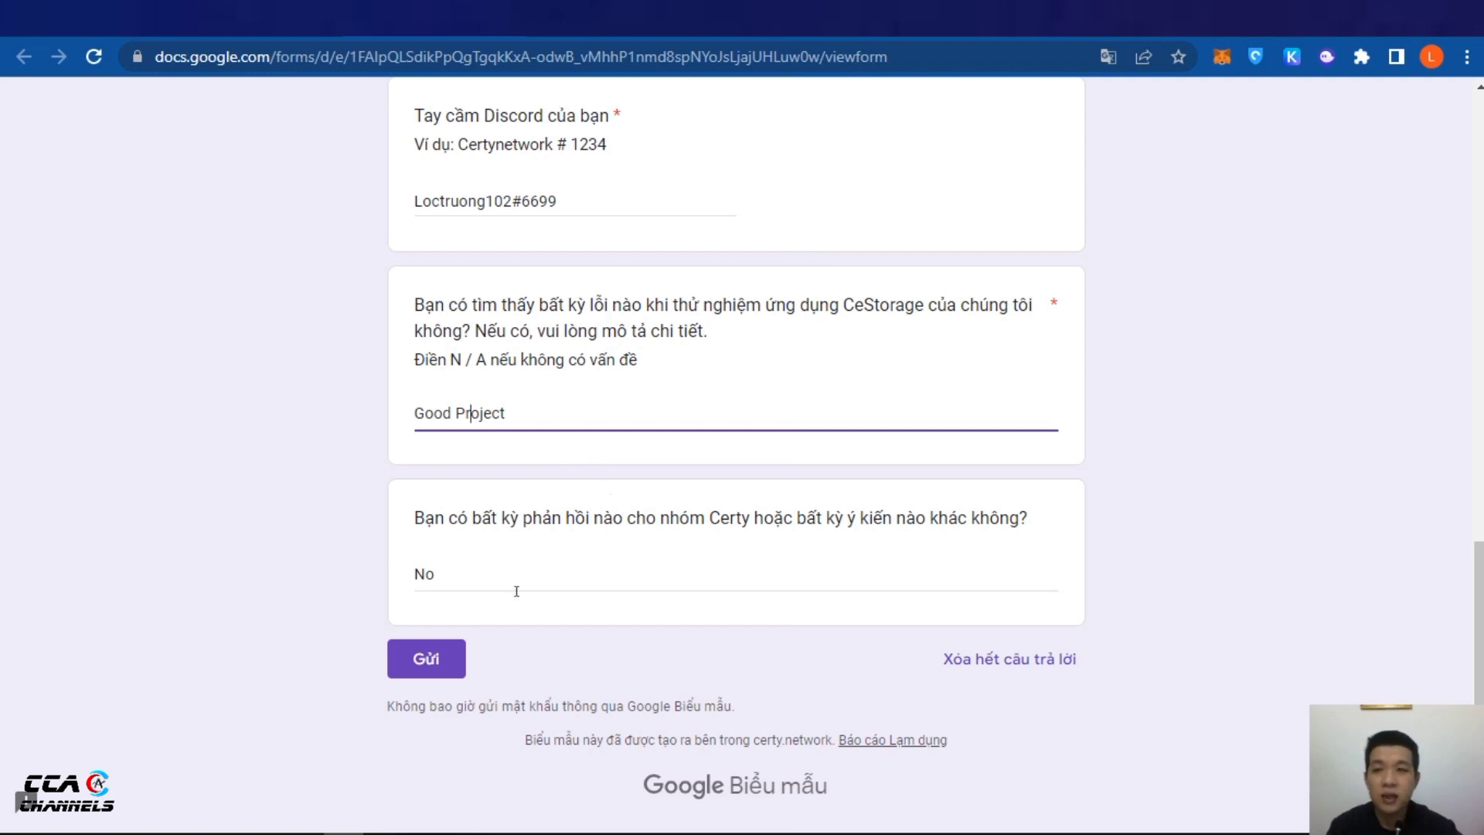
click(434, 667)
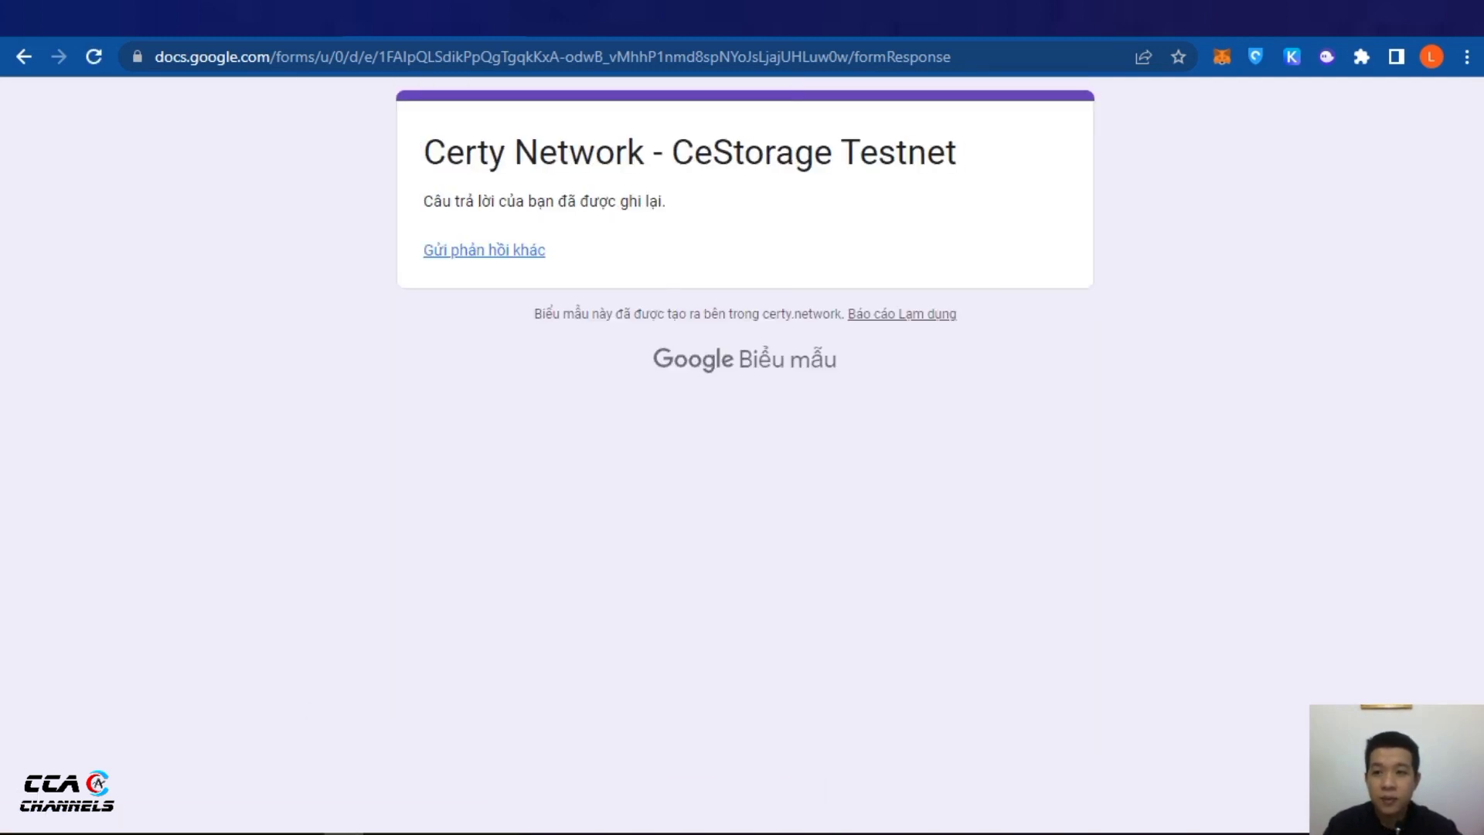
Go back to the Medium testnet guide and scroll to its final Step 5
click(500, 35)
click(501, 36)
click(500, 36)
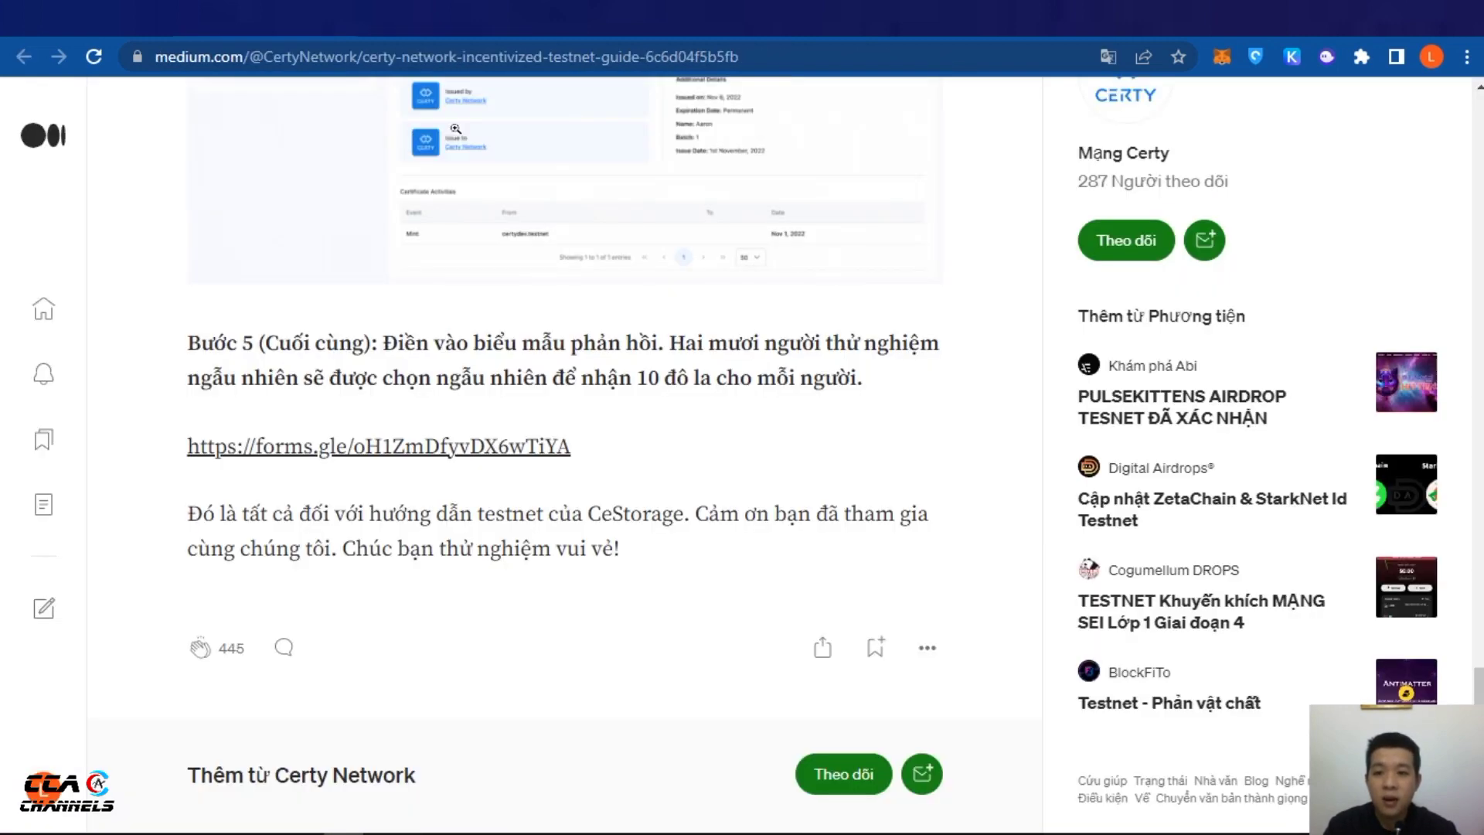
scroll(836, 514, down, 1)
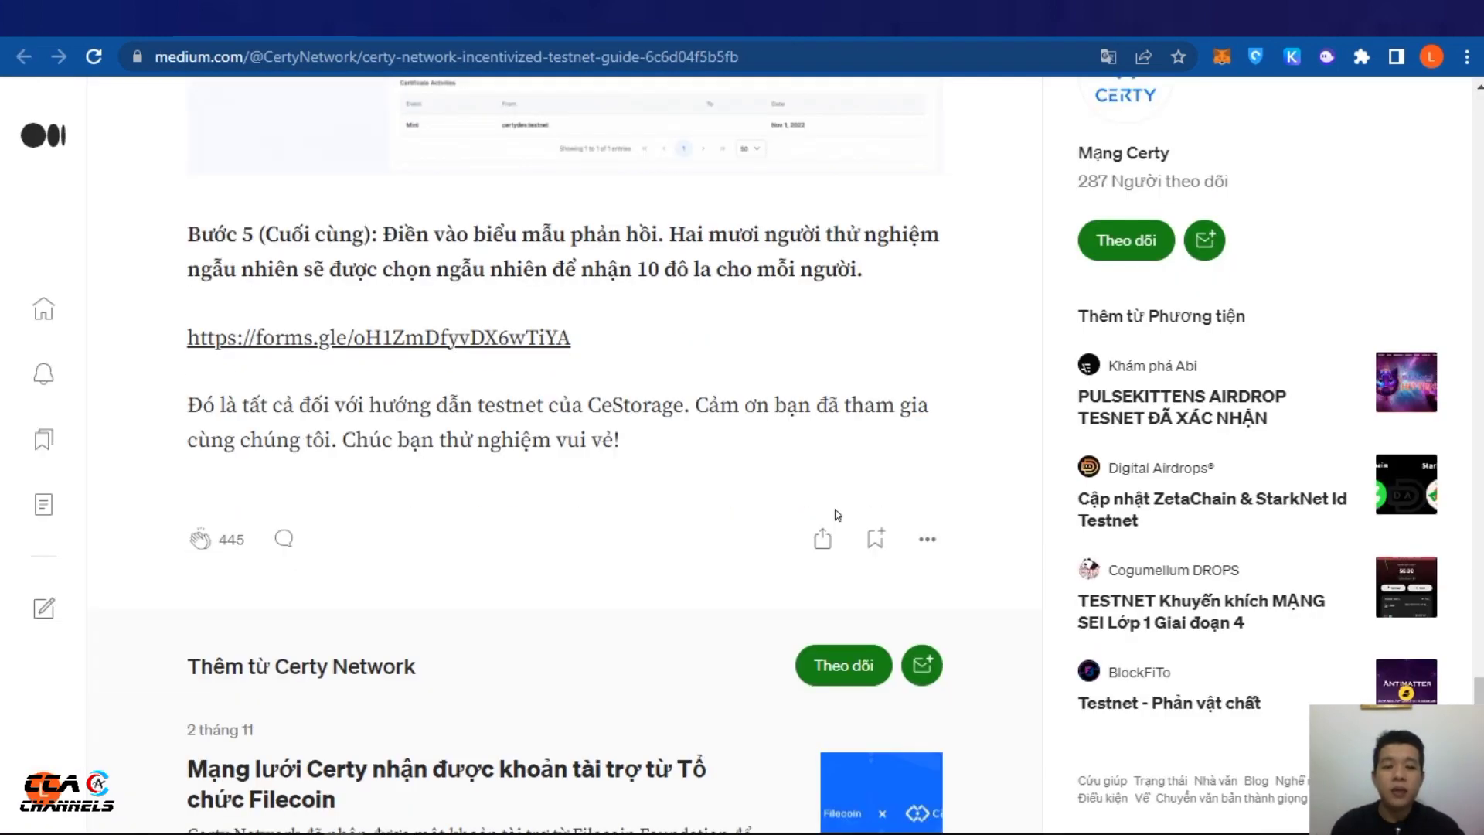